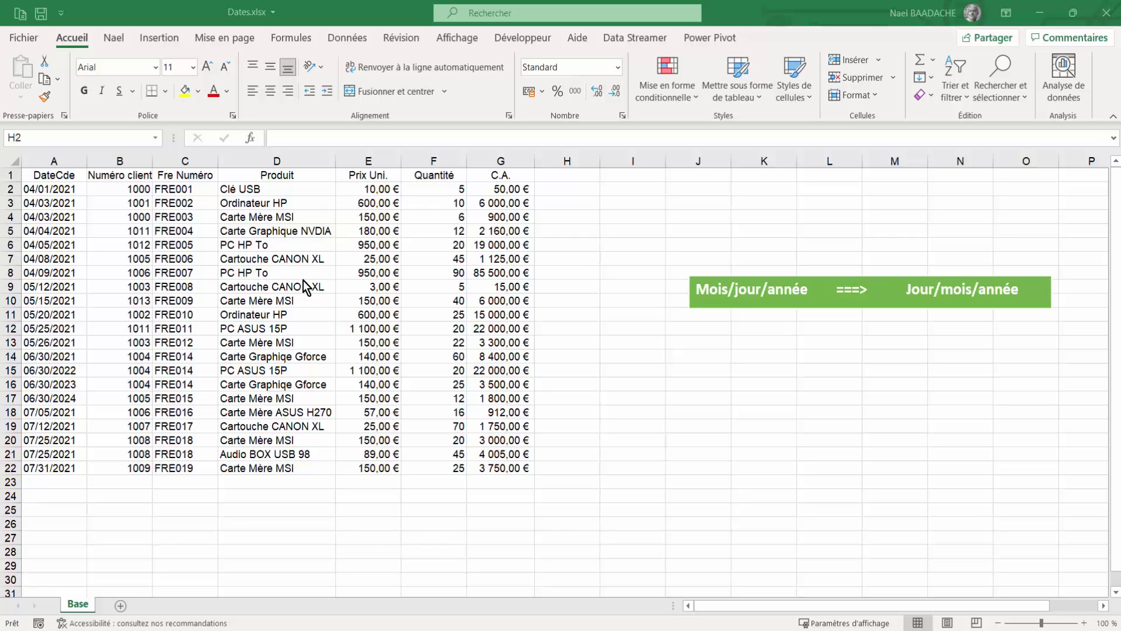
- Drag the green 'Mois/jour/année ===> Jour/mois/année' banner down-left beside rows 12–13
left_click(848, 306)
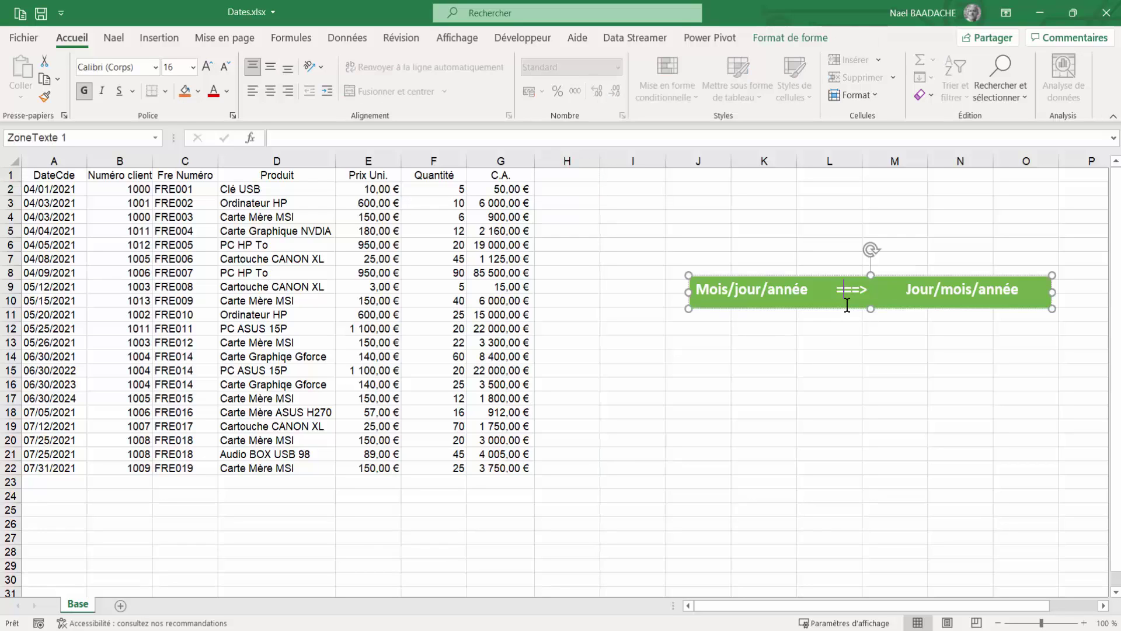
left_click_drag(850, 308, 797, 357)
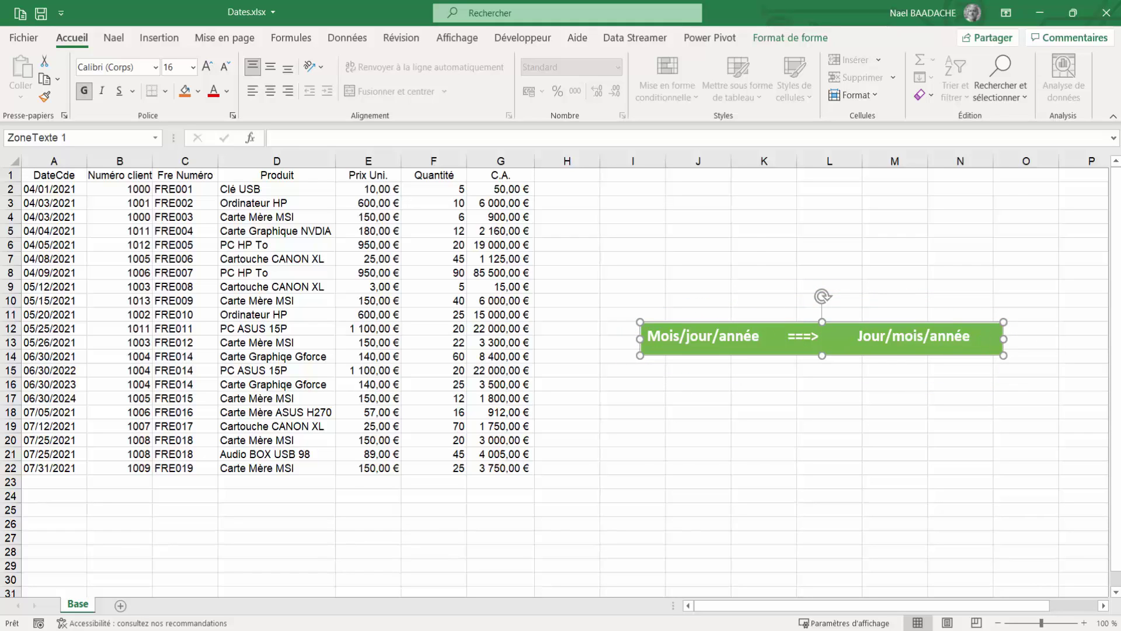
key("Escape")
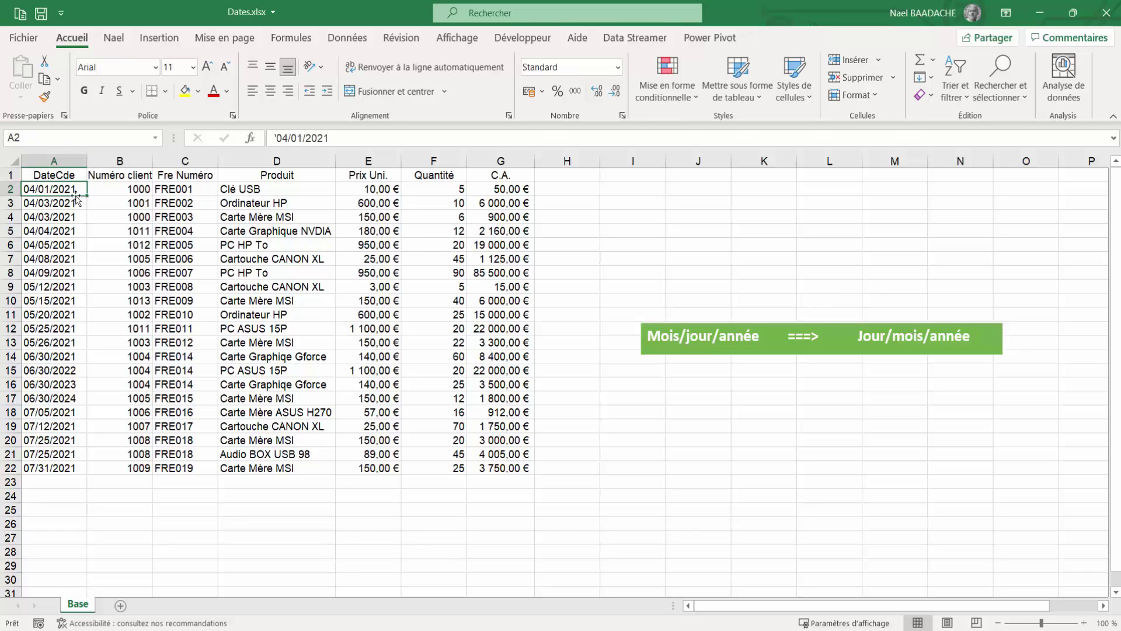
left_click(57, 209)
left_click(57, 231)
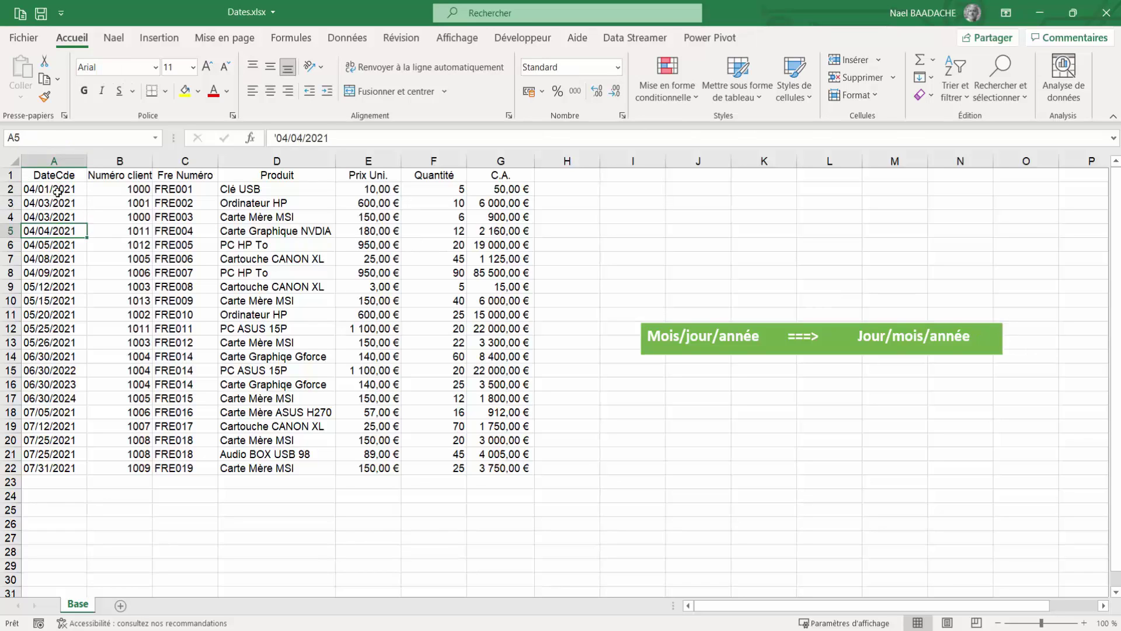
left_click(57, 191)
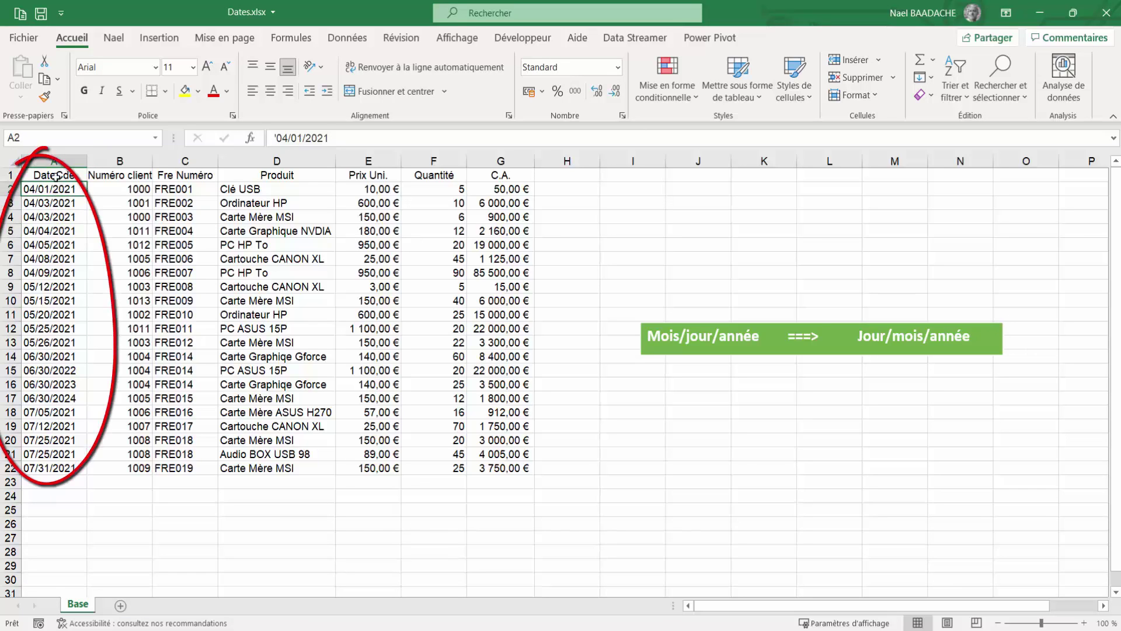
left_click(60, 229)
left_click(63, 202)
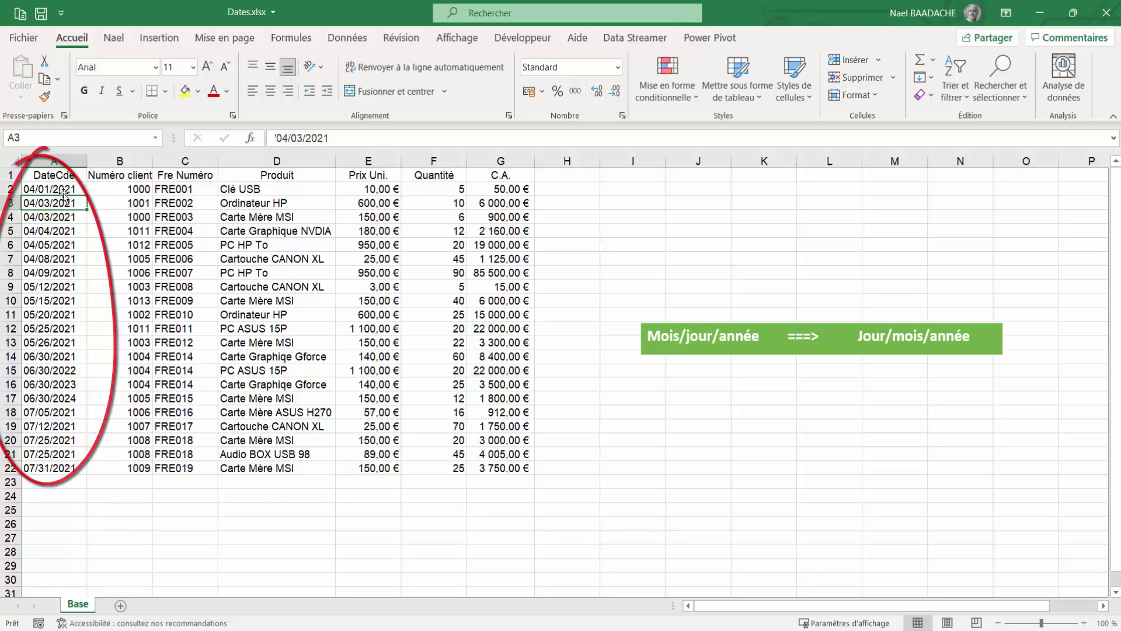
left_click(64, 190)
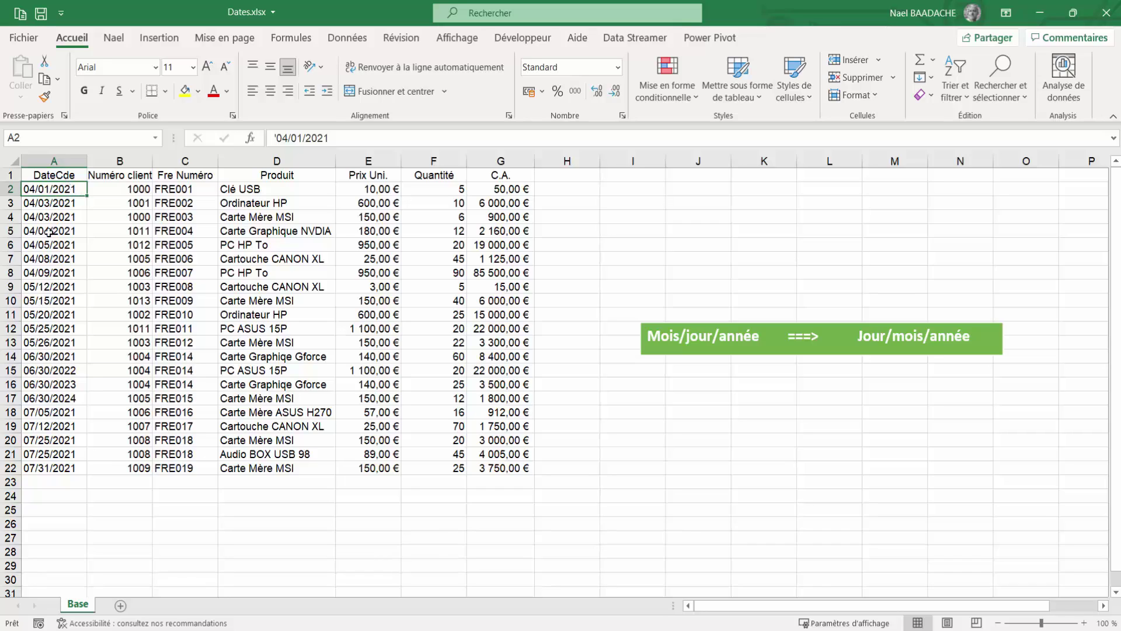
key("Down")
key("Down")
key("Down")
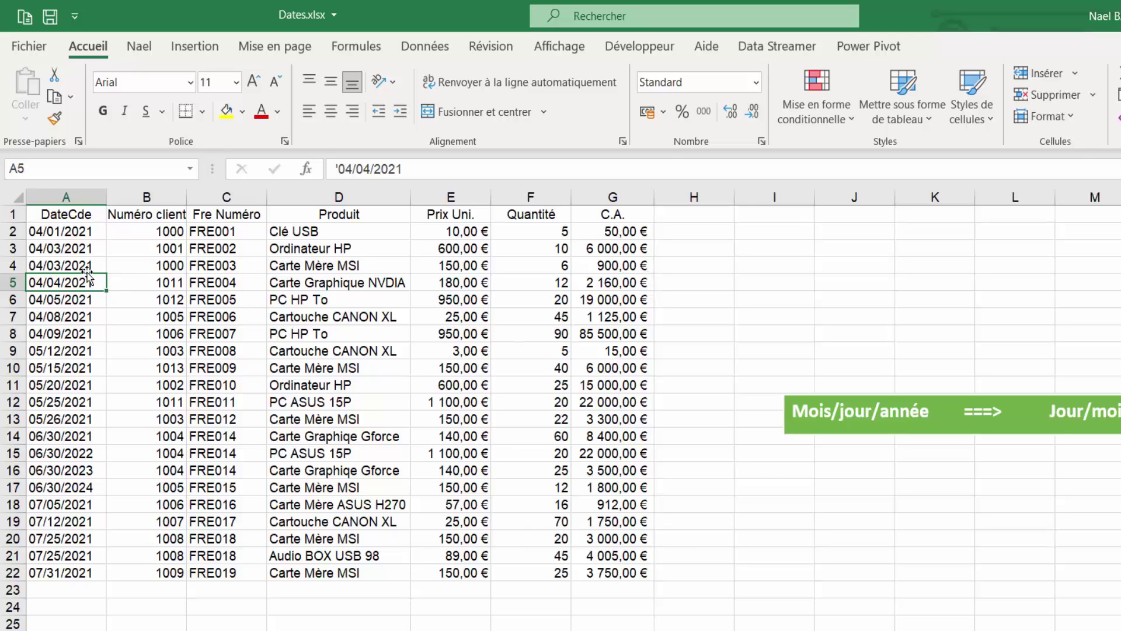
left_click(688, 231)
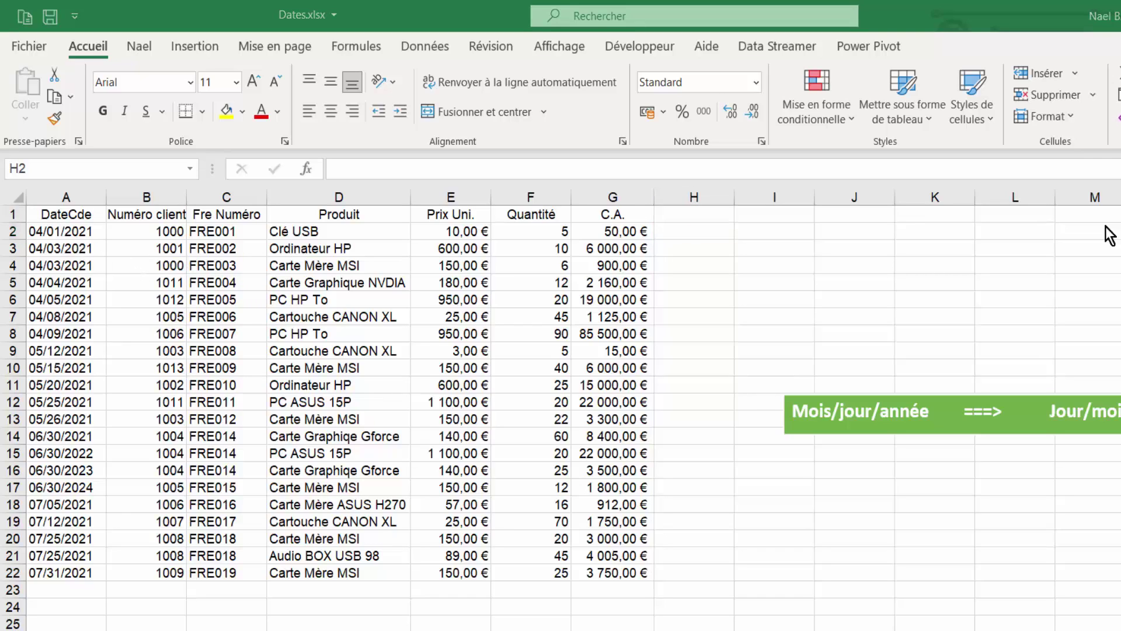
left_click(82, 231)
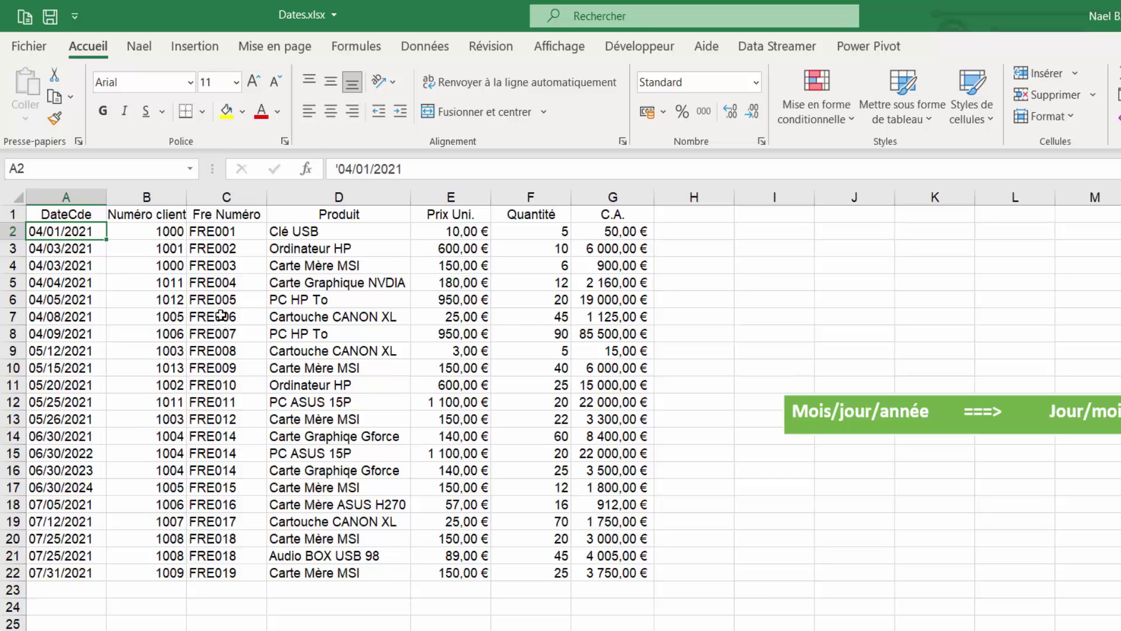
left_click(221, 315)
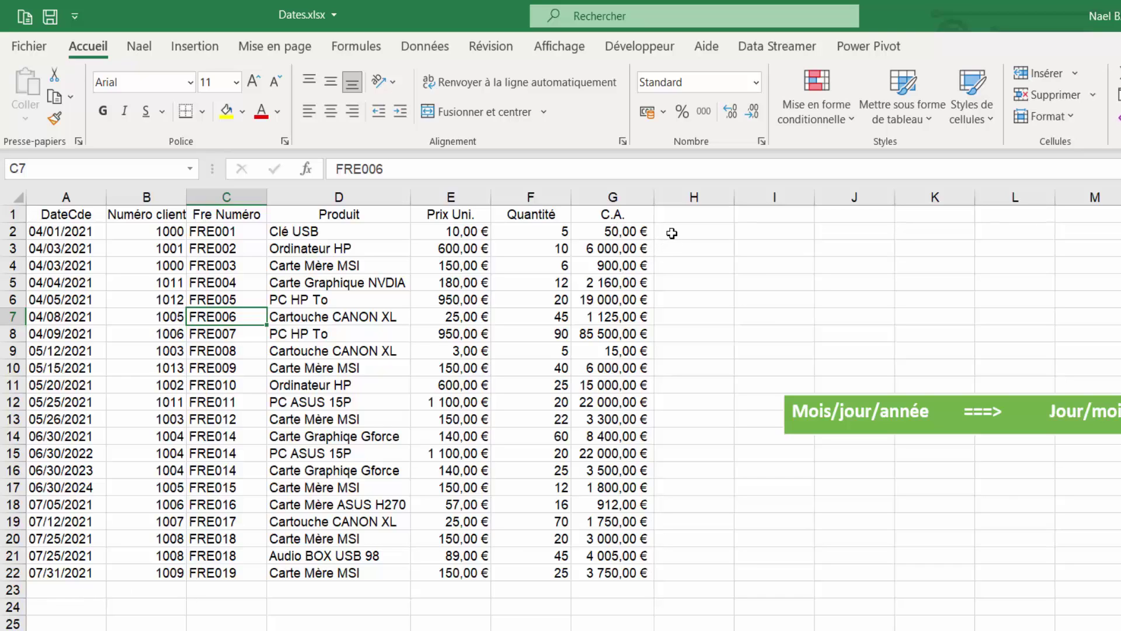
left_click(159, 269)
left_click(295, 314)
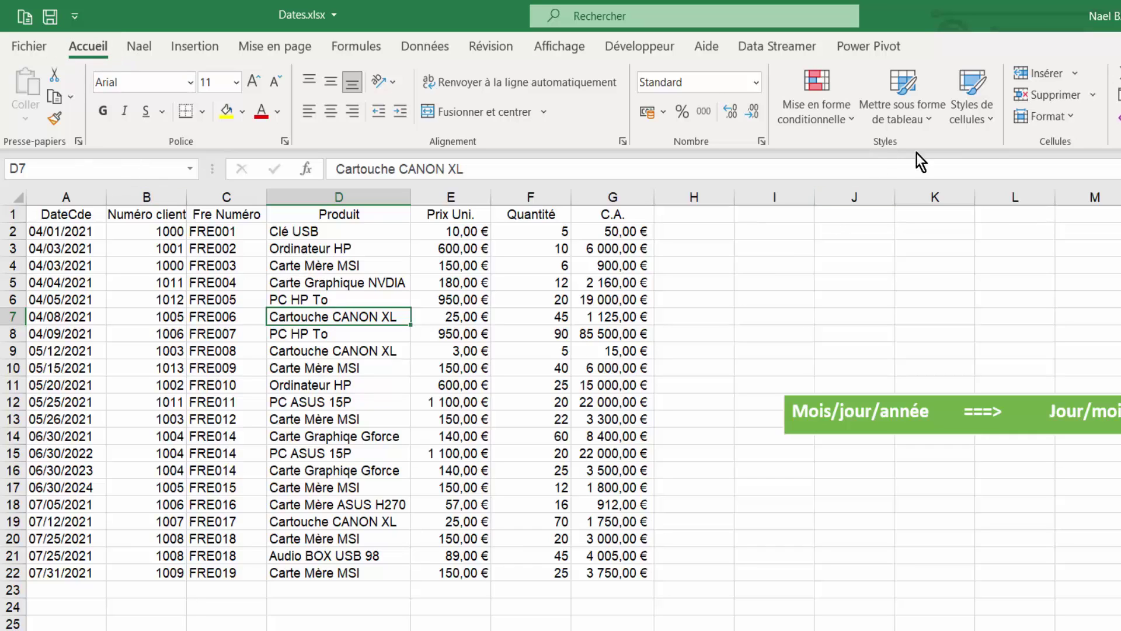
- Format $A$1:$G$22 as a light-style table with headers, then drag the green banner out of the way
left_click(928, 126)
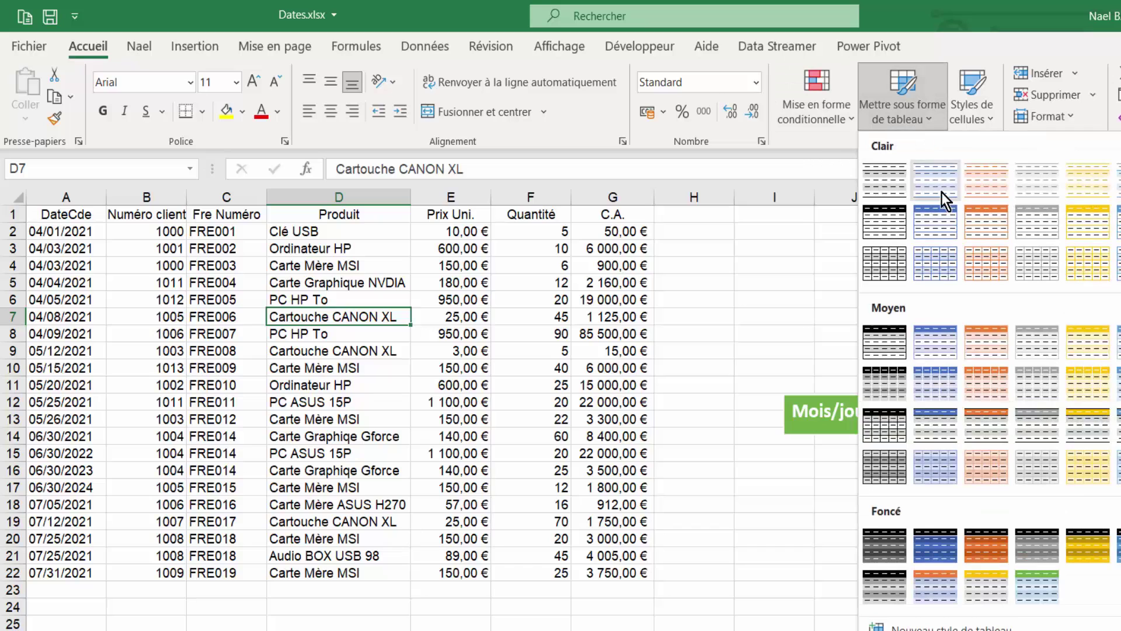
key("Escape")
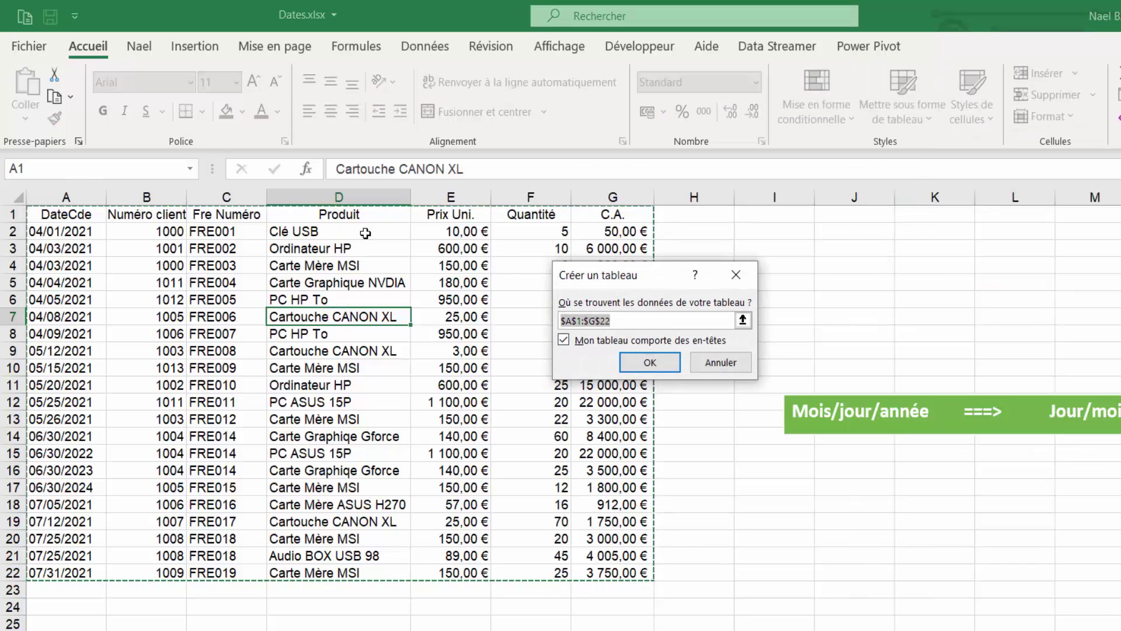
left_click(645, 362)
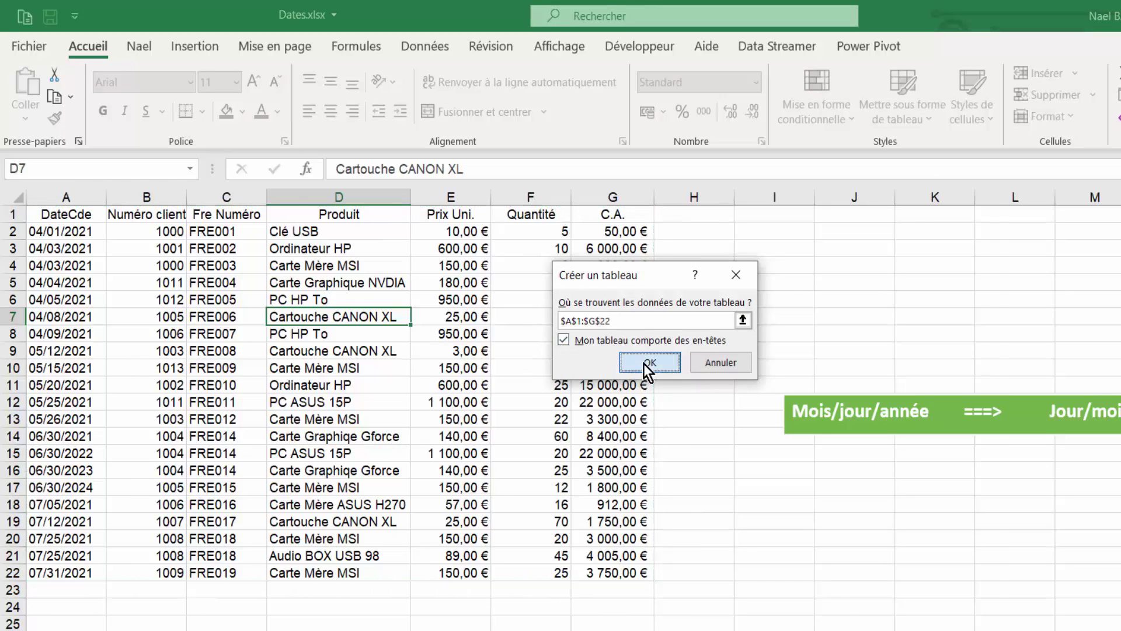
left_click(990, 432)
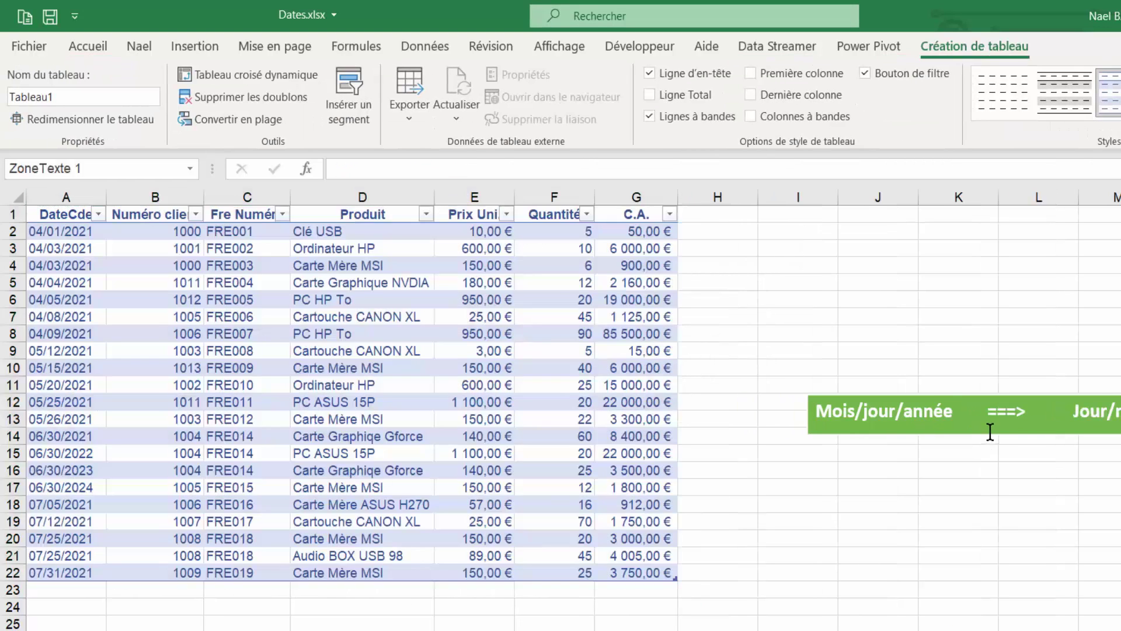
left_click_drag(991, 432, 1110, 628)
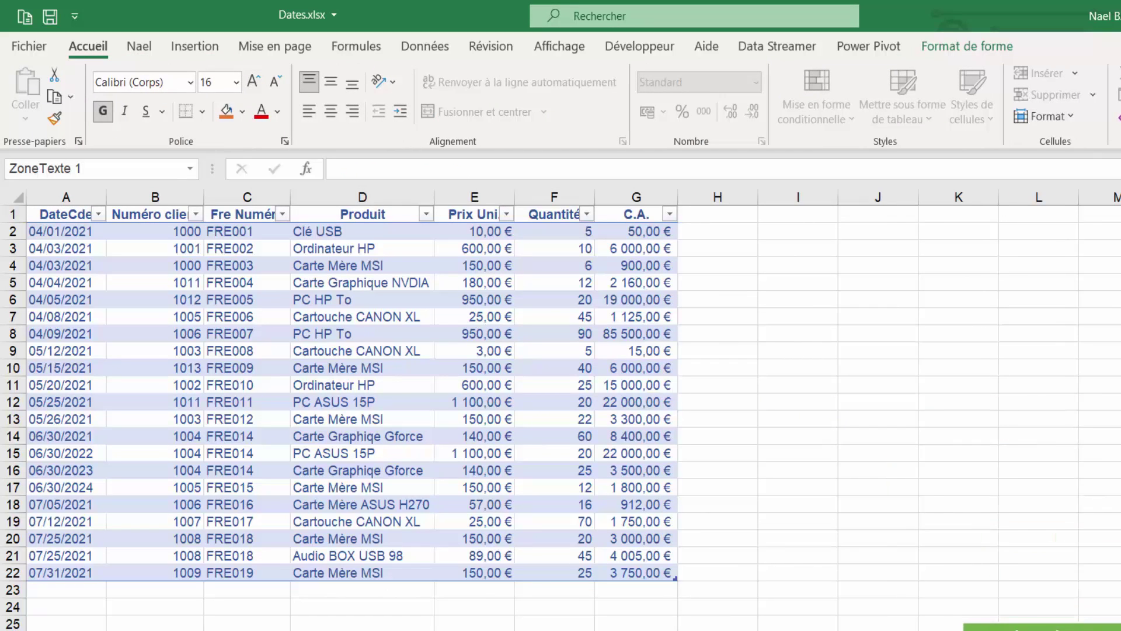
left_click(721, 217)
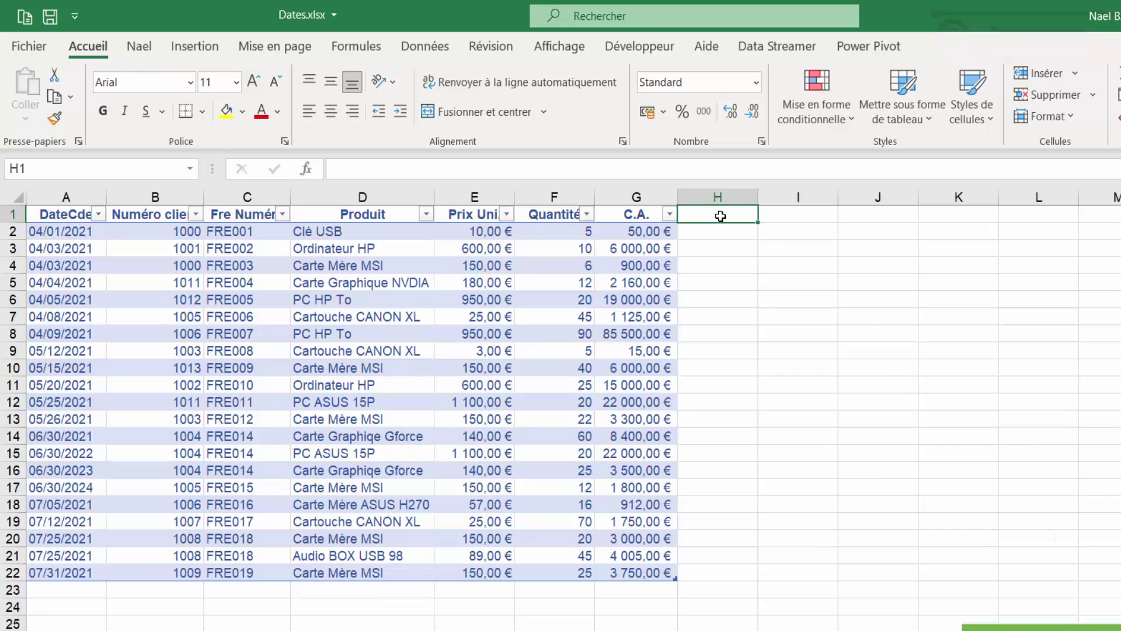
type("D")
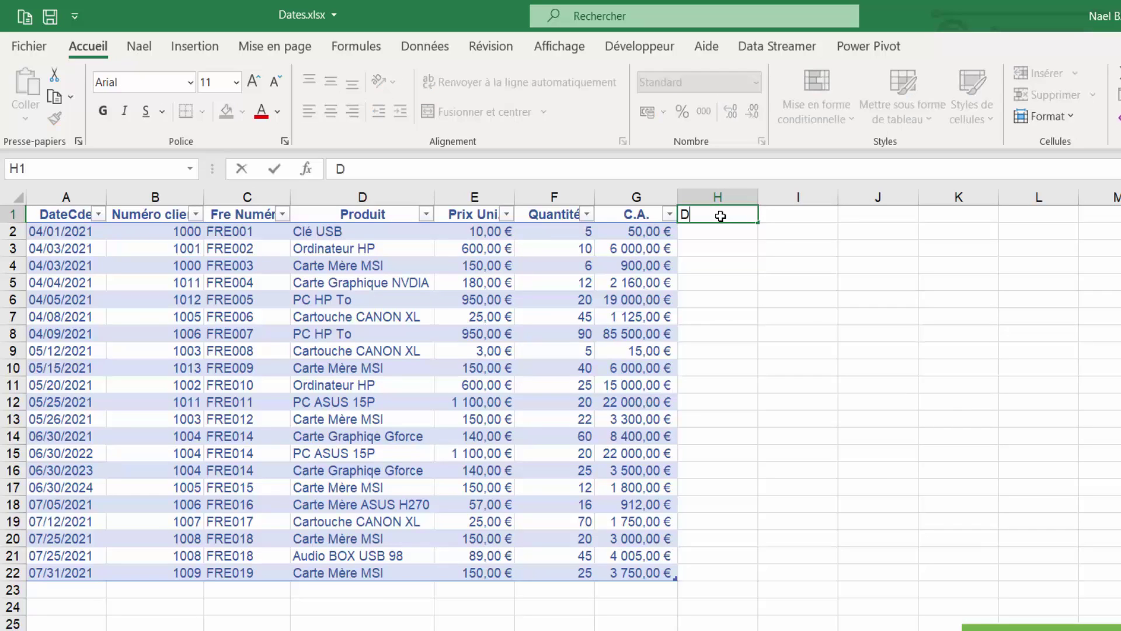
type("ate")
key("Return")
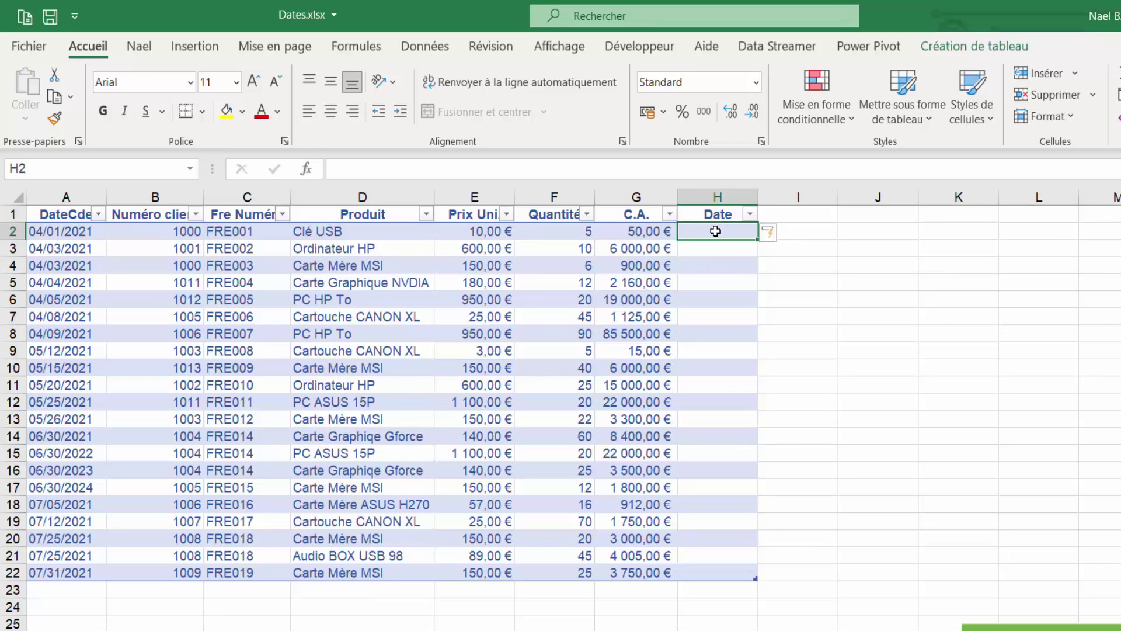
type("=DaT")
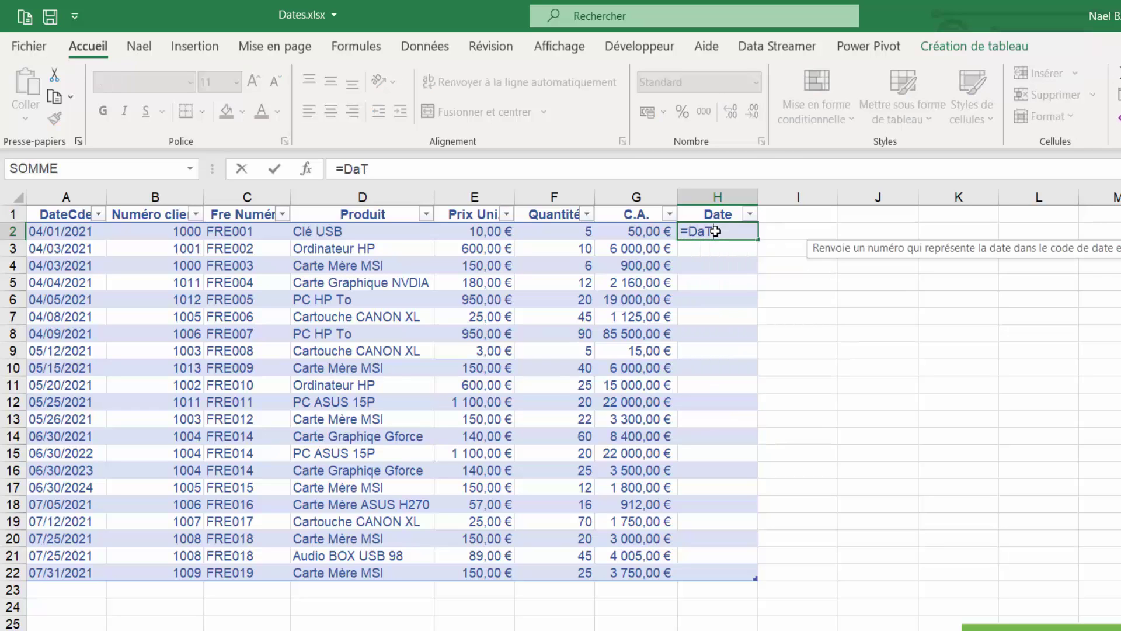
type("E")
key("BackSpace")
key("BackSpace")
type("te")
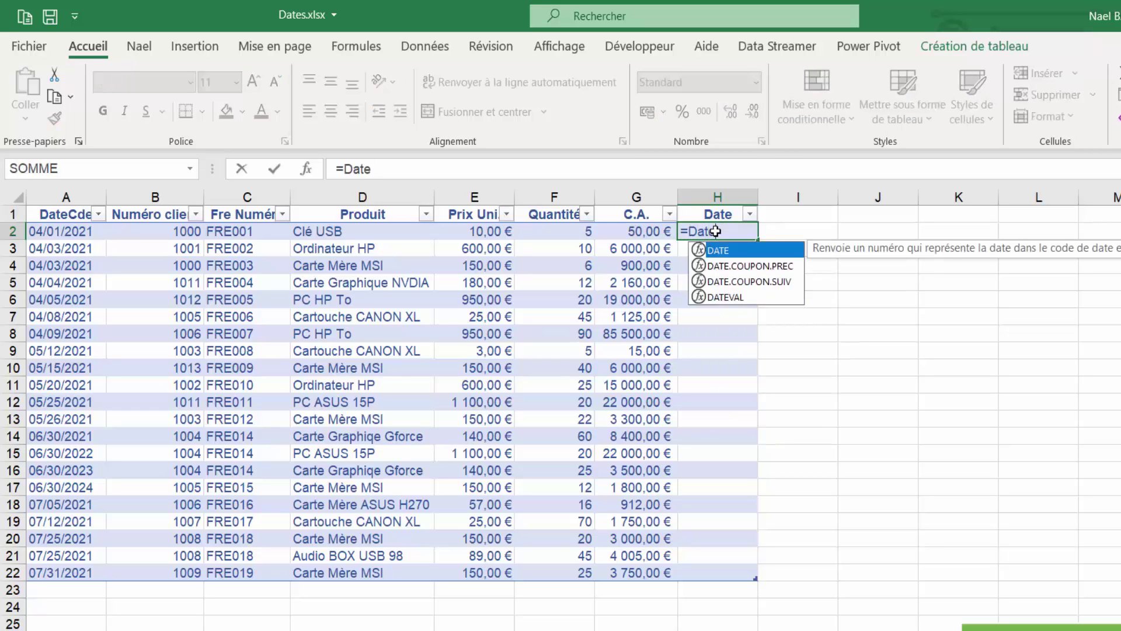
type("(")
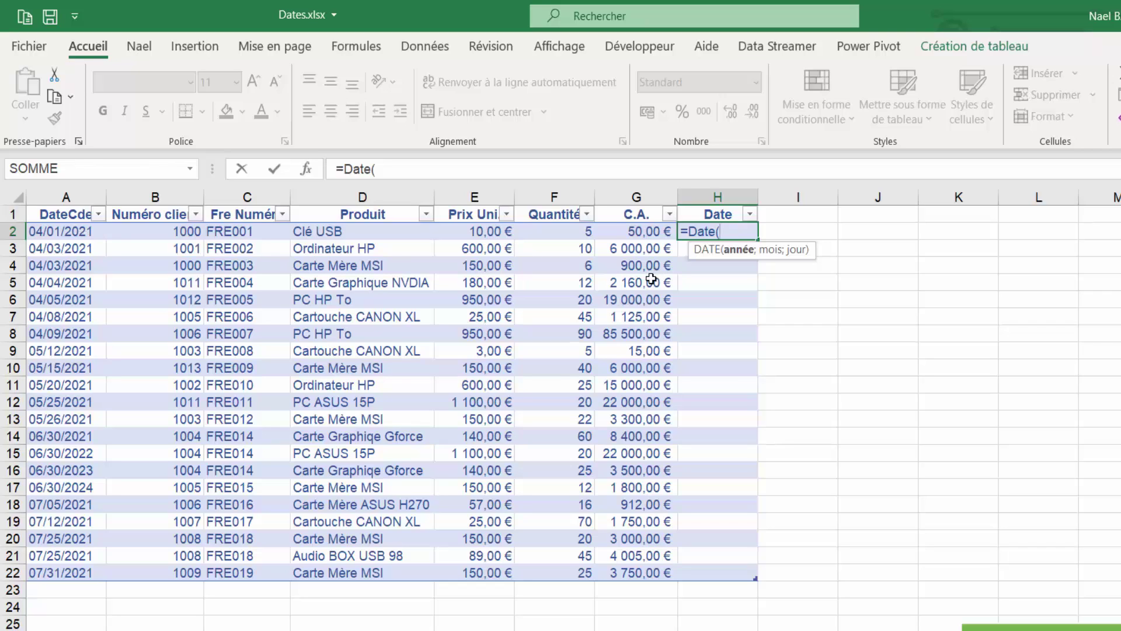
type("Droit")
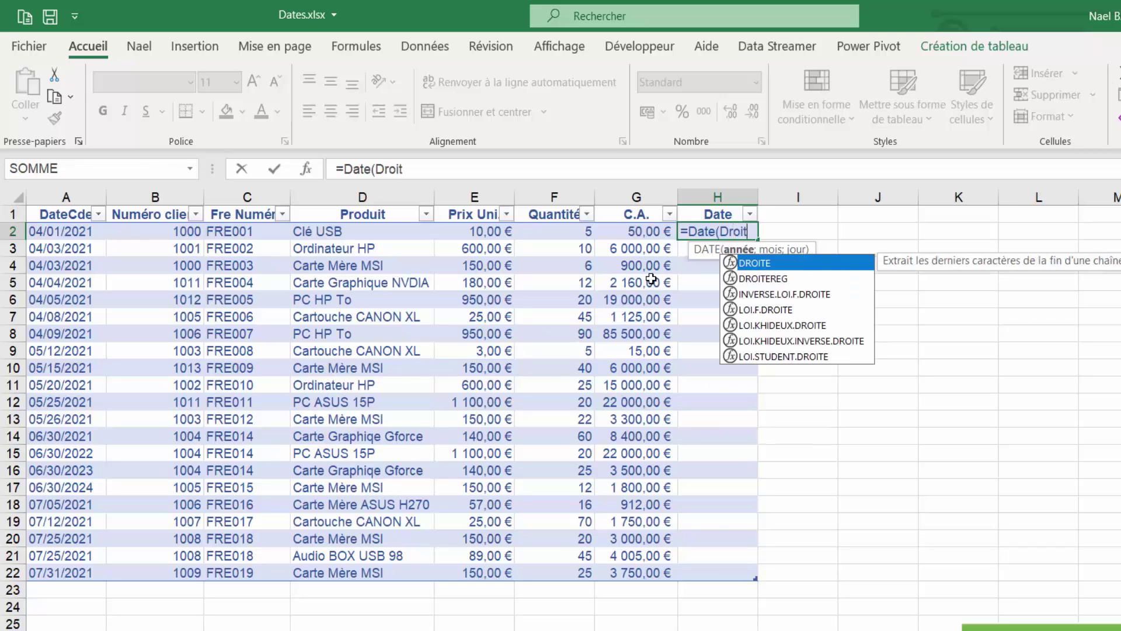
type("e(")
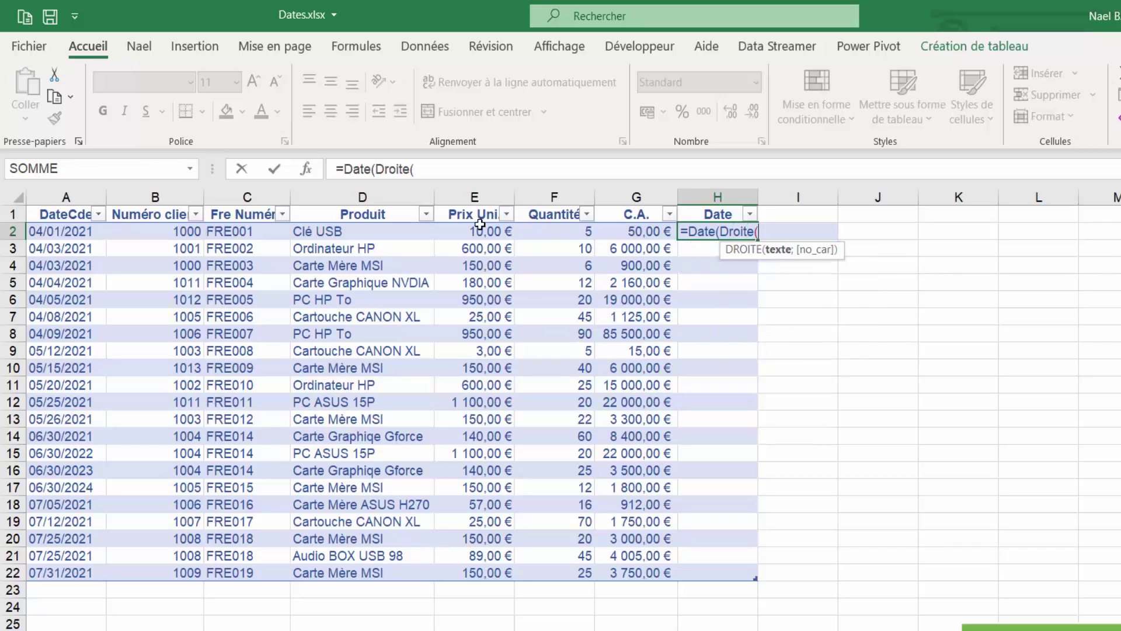
left_click(56, 234)
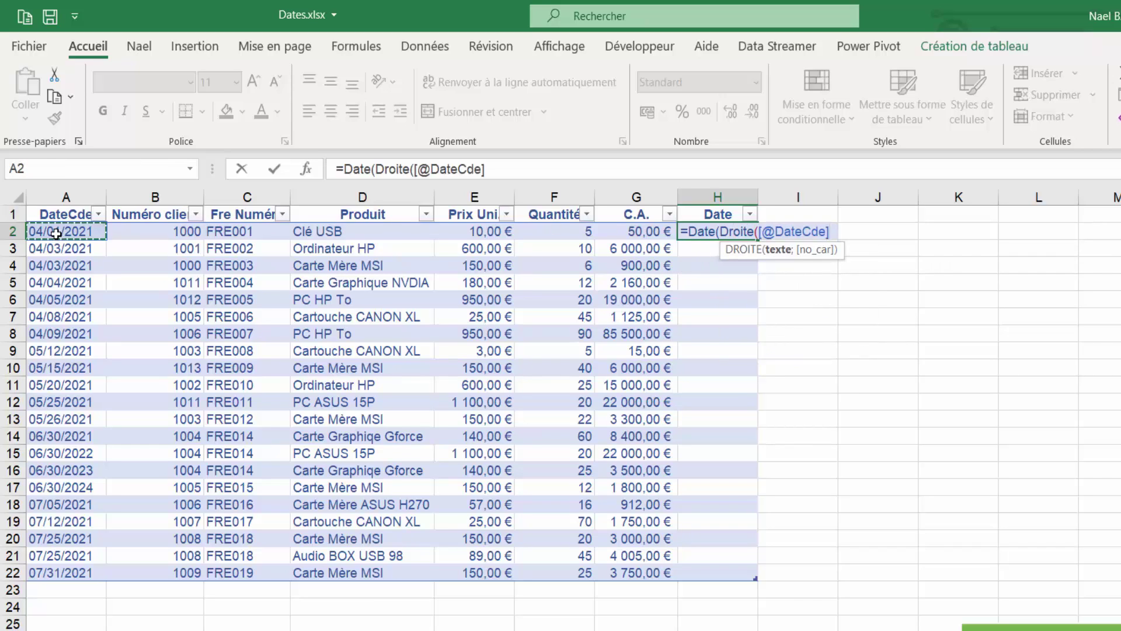
type(";")
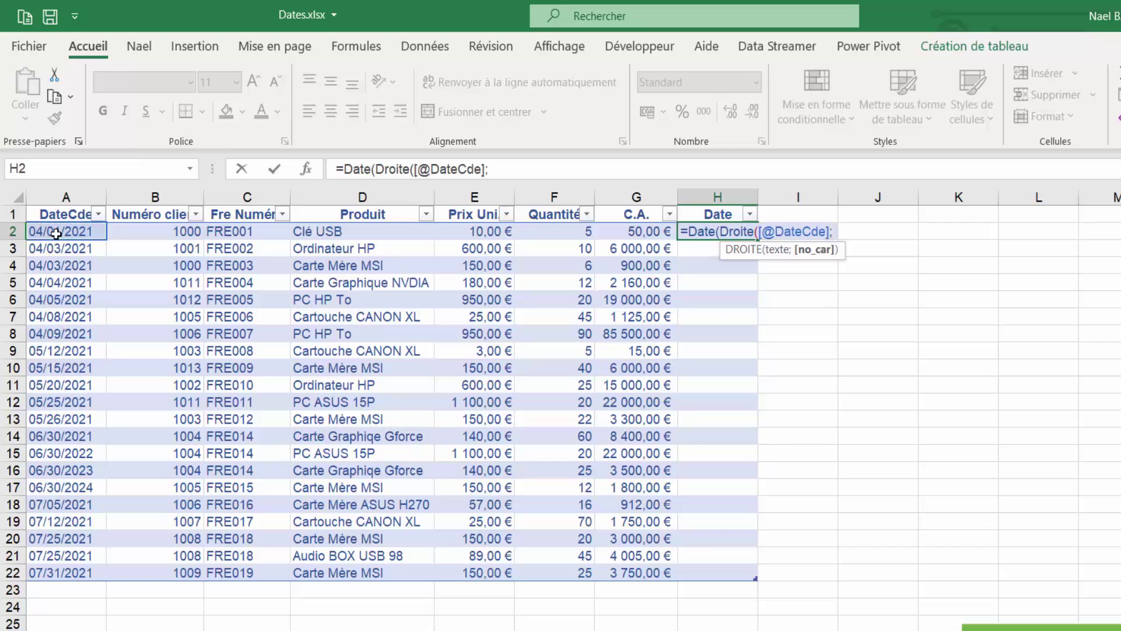
type("4")
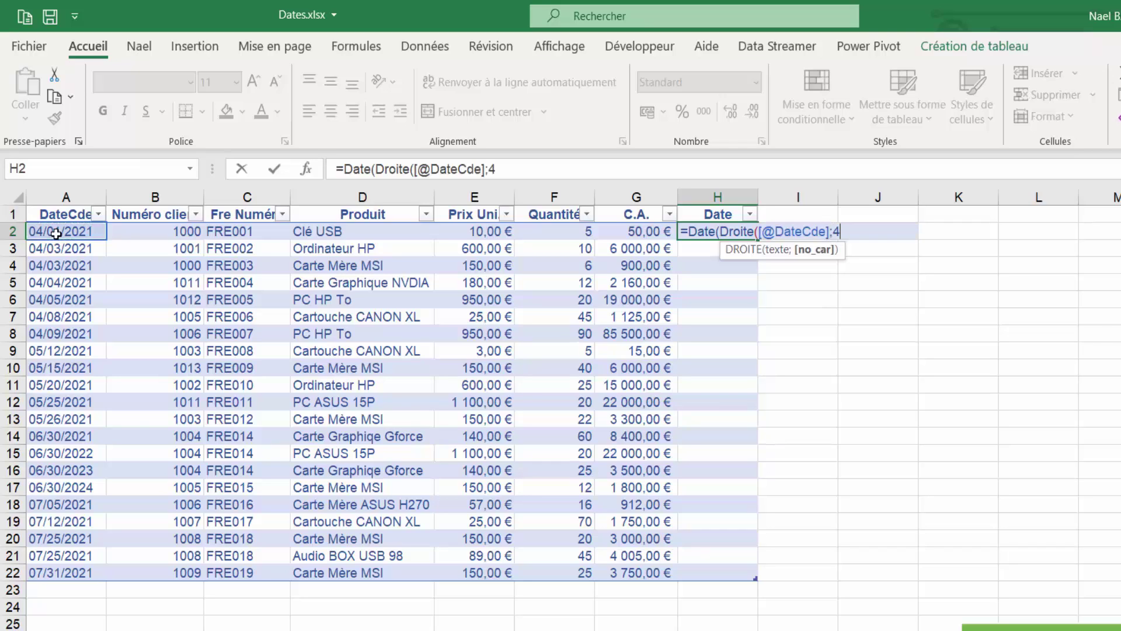
type(")")
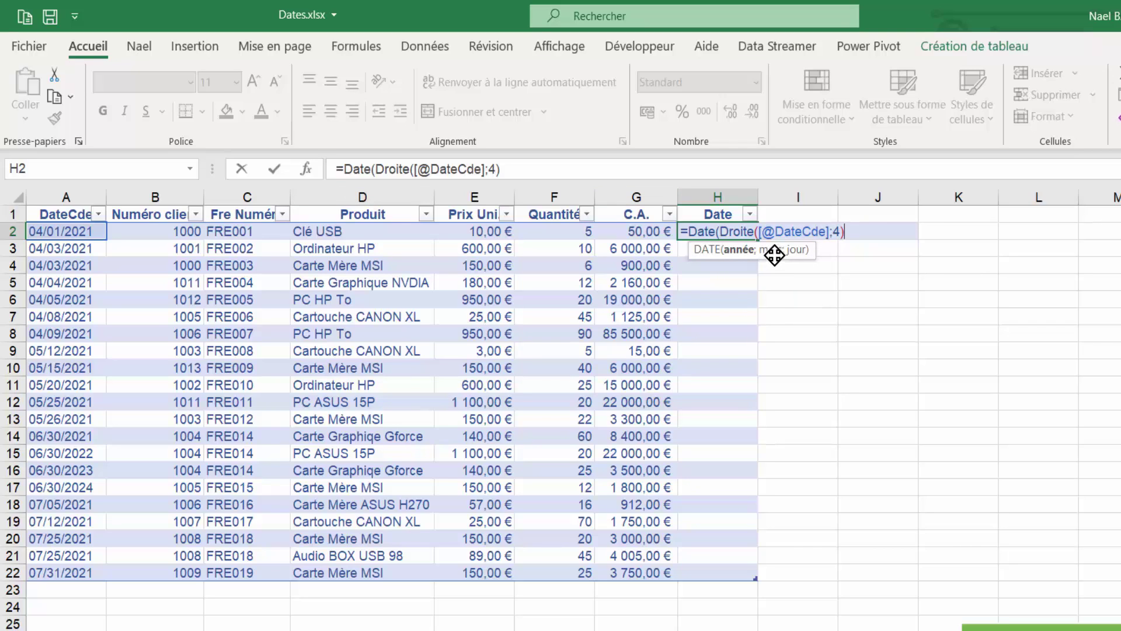
type(";")
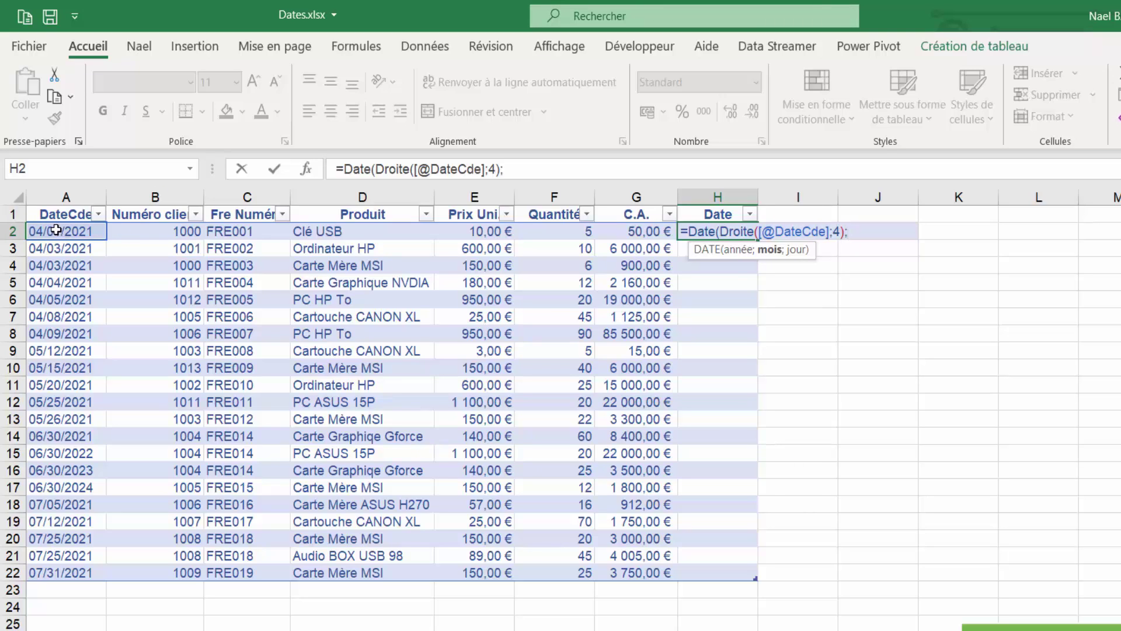
type("gauch")
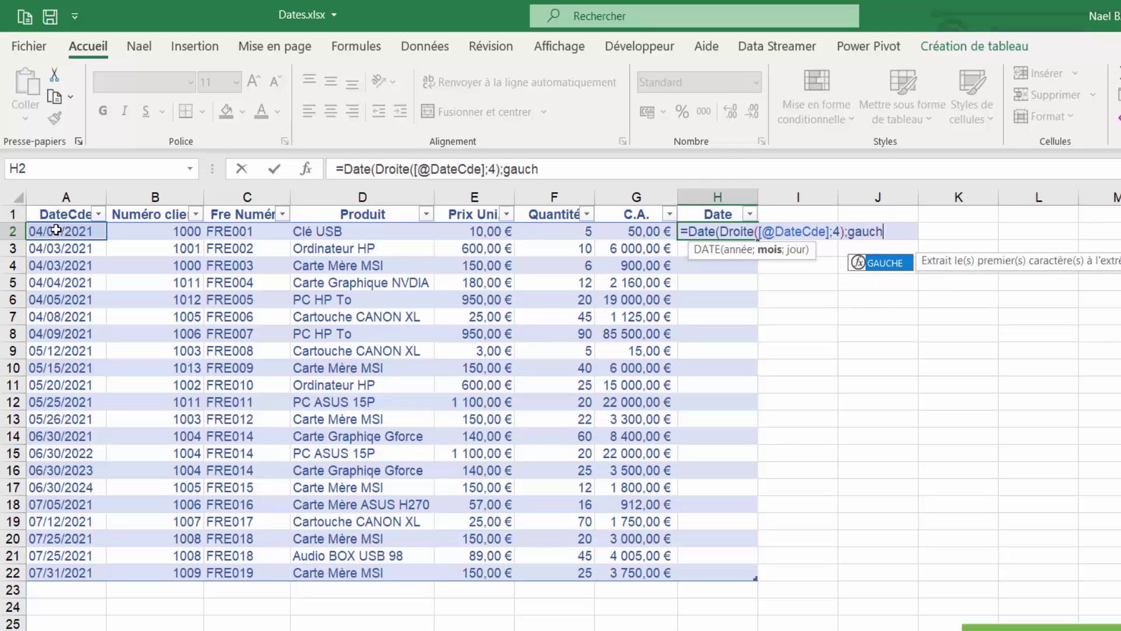
type("e(")
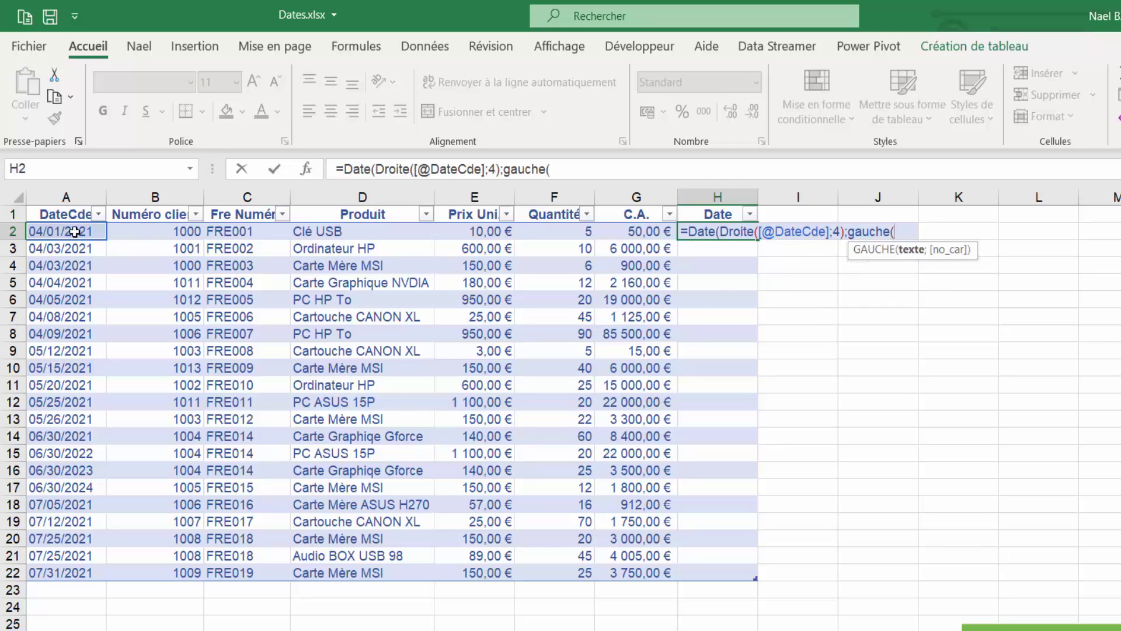
left_click(74, 231)
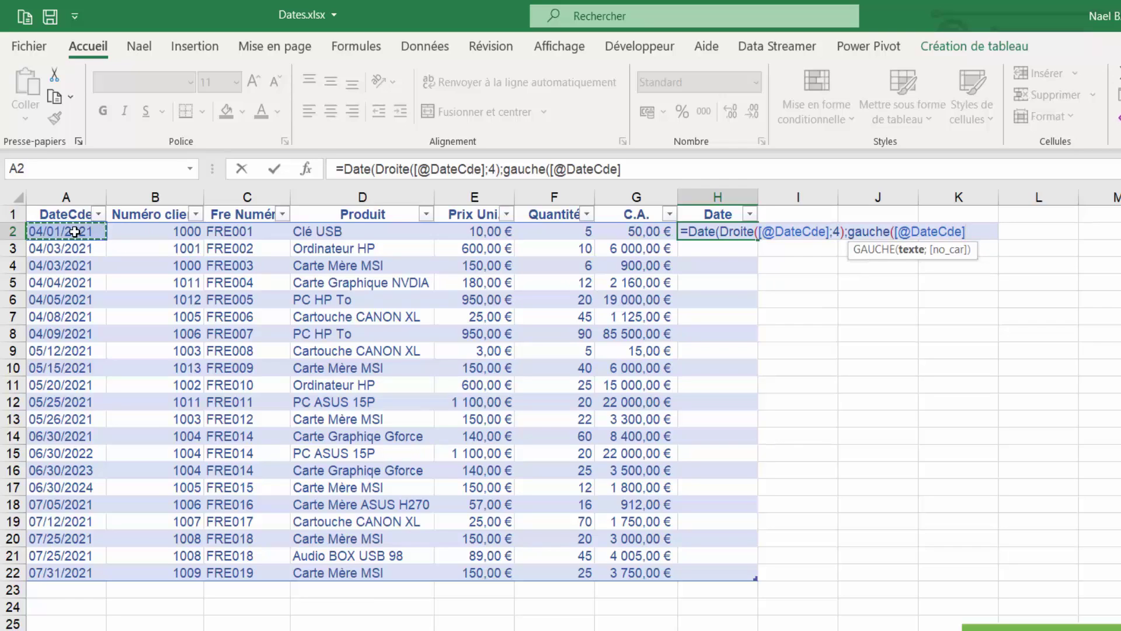
type(";")
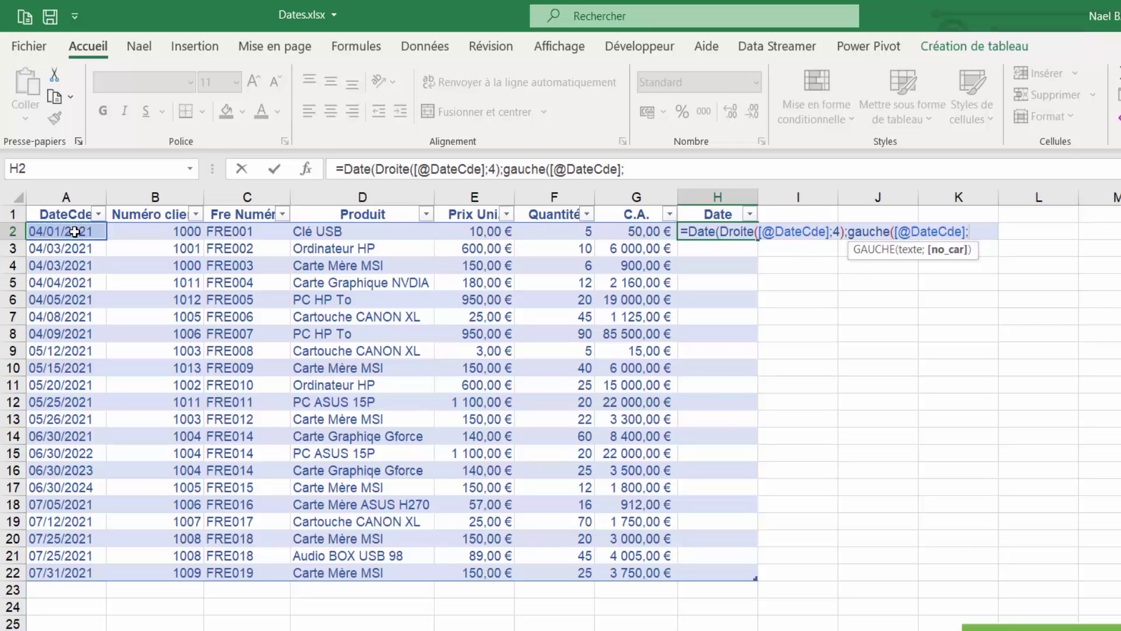
type("2")
type(")")
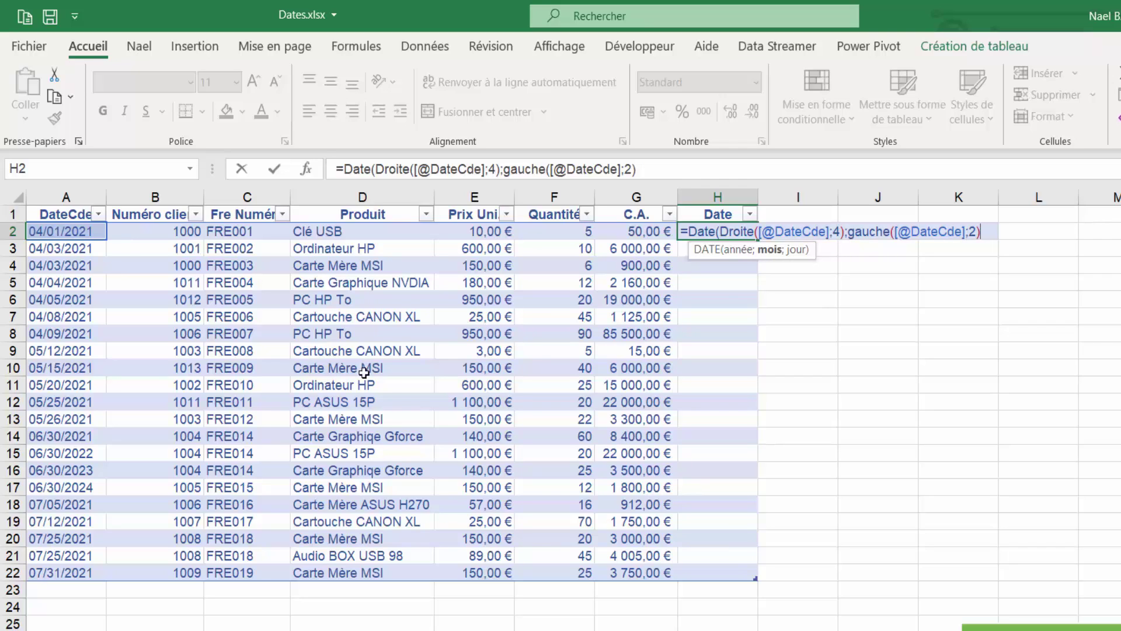
type(";st")
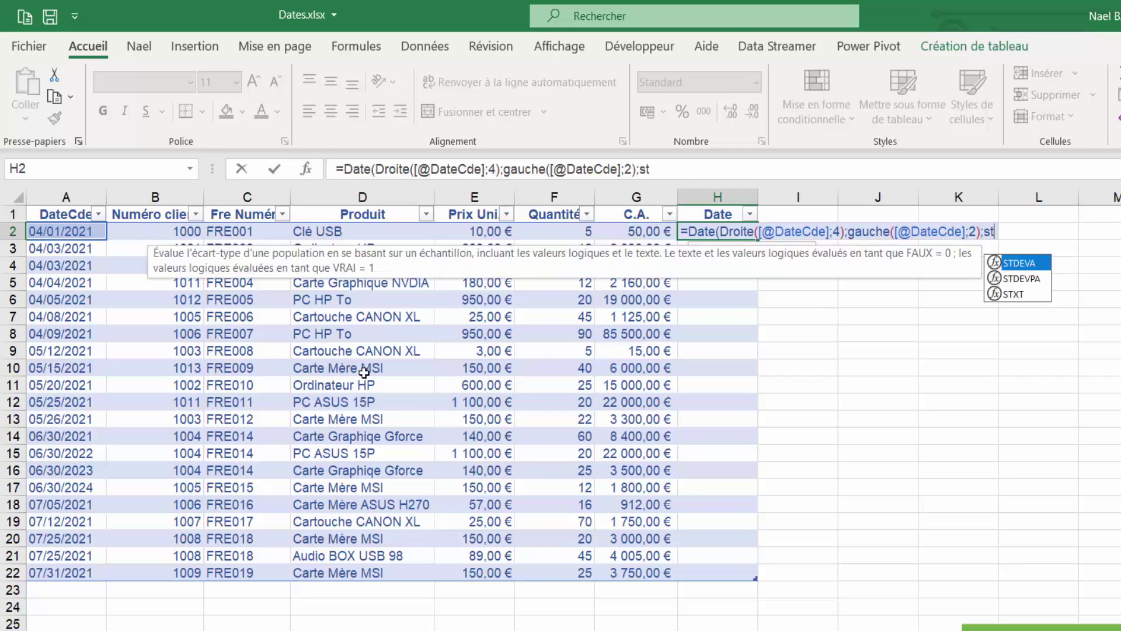
type("xt(")
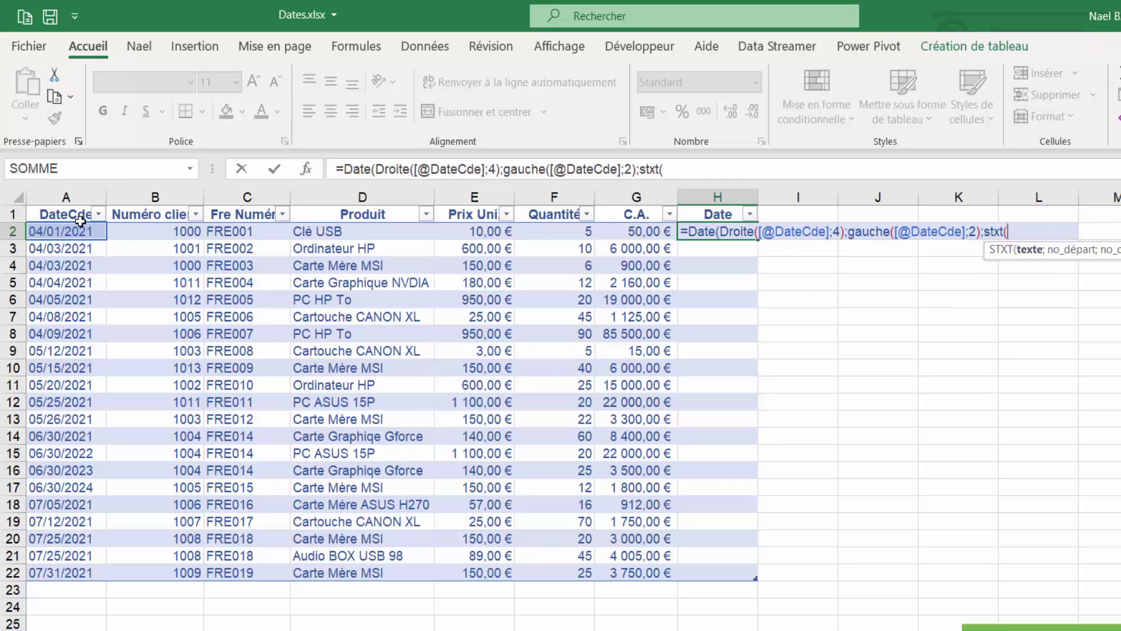
left_click(66, 232)
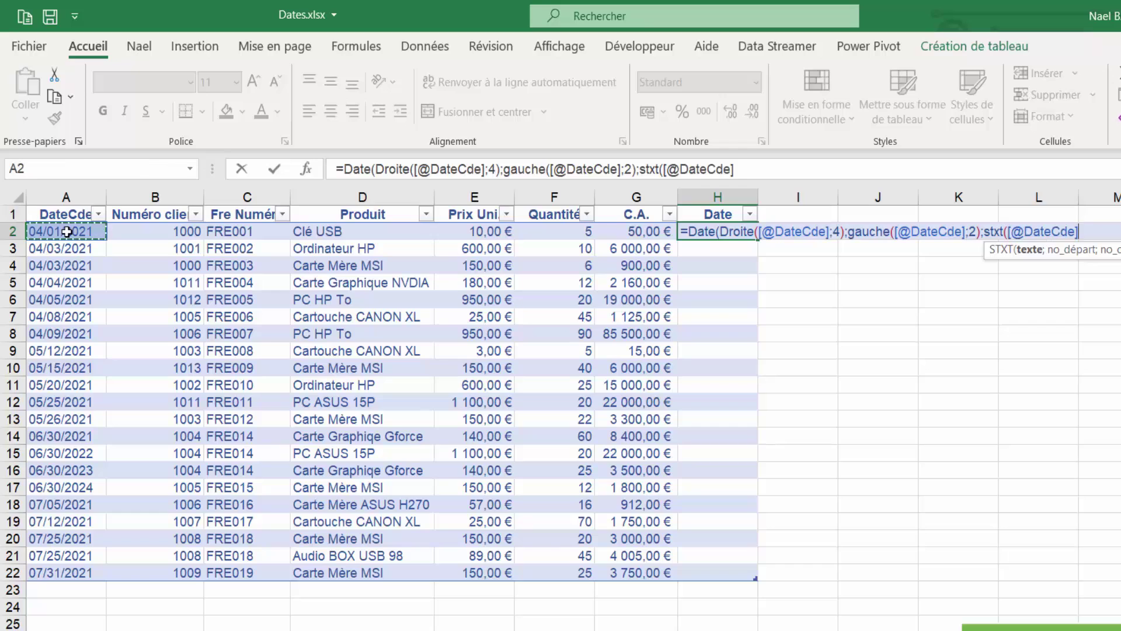
type(";")
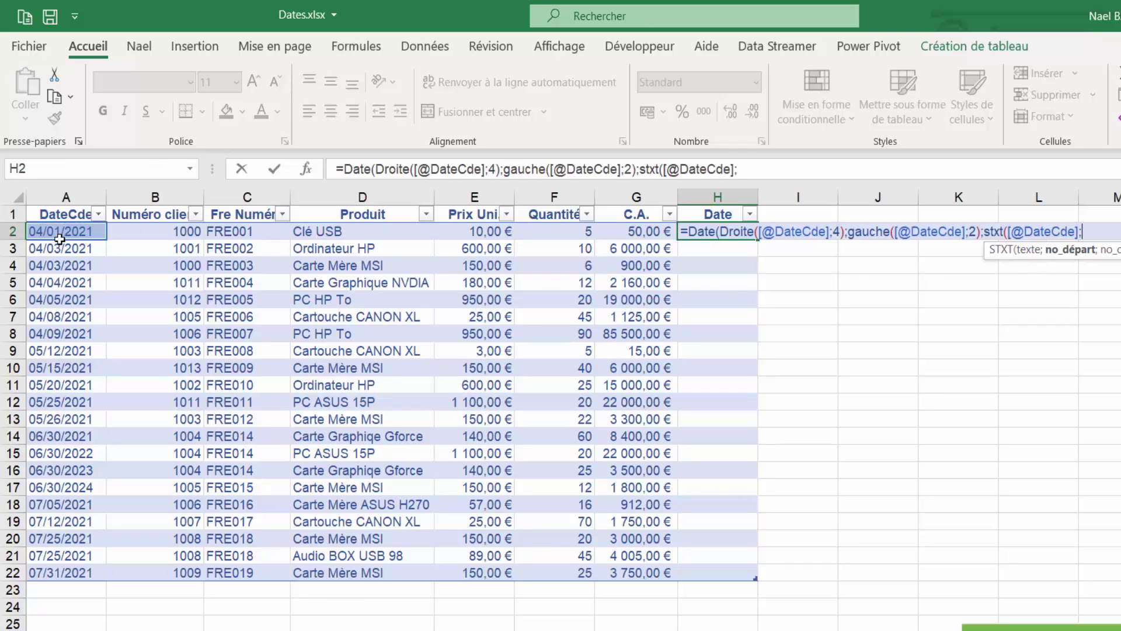
type("4")
type(";")
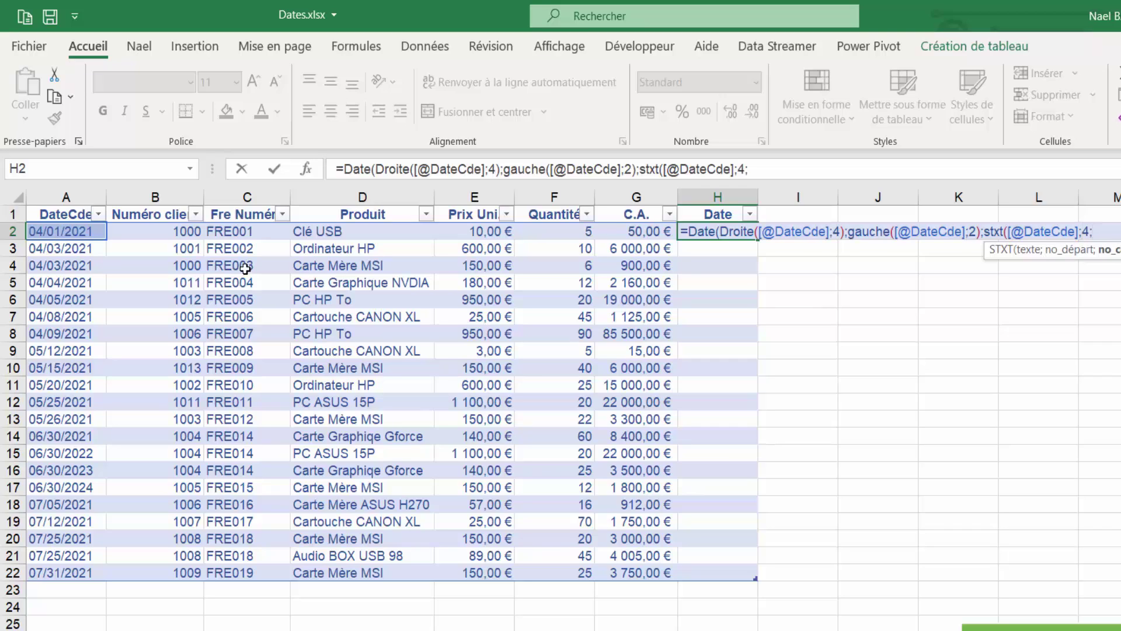
type(";2")
type(")")
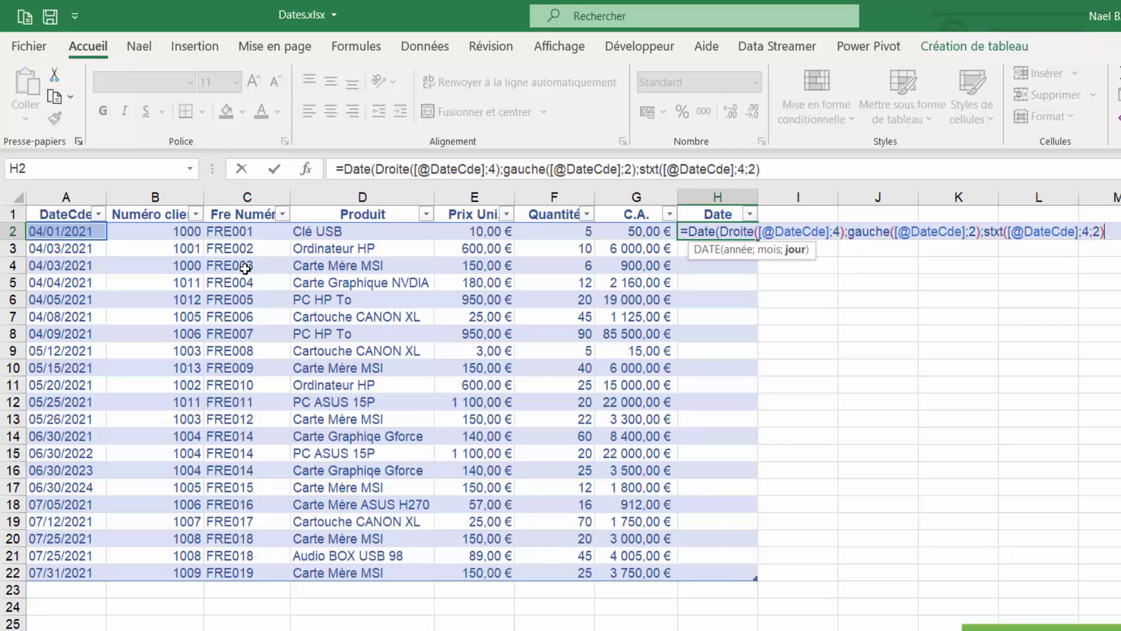
type(")")
key("Return")
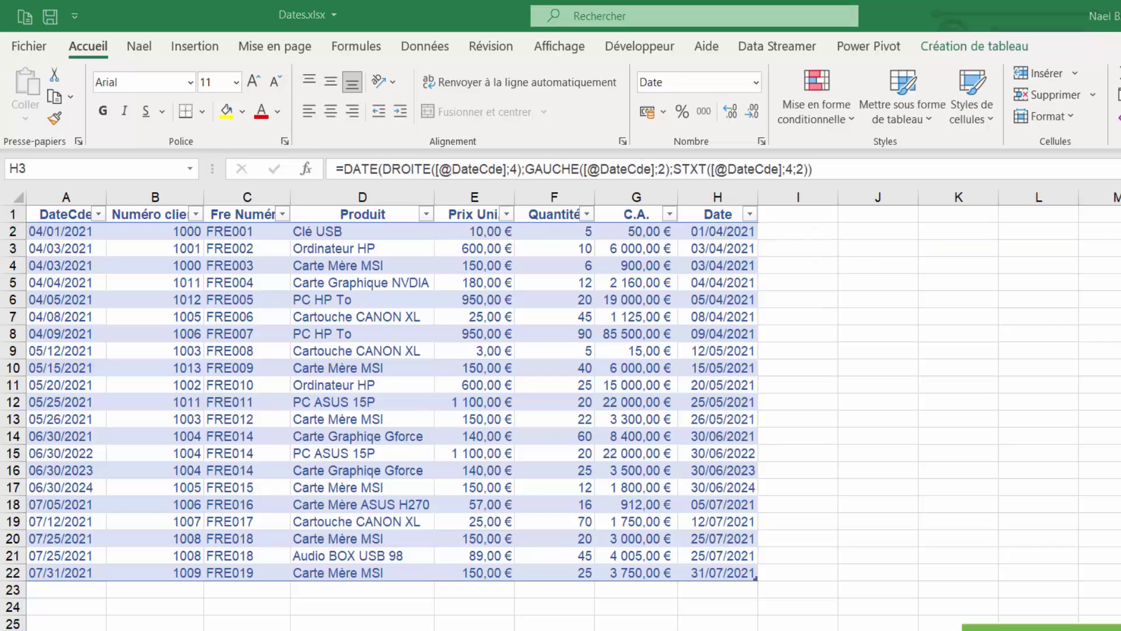
- Compare the DateCde text in A2 with the converted date in H2, then select A23
left_click(722, 240)
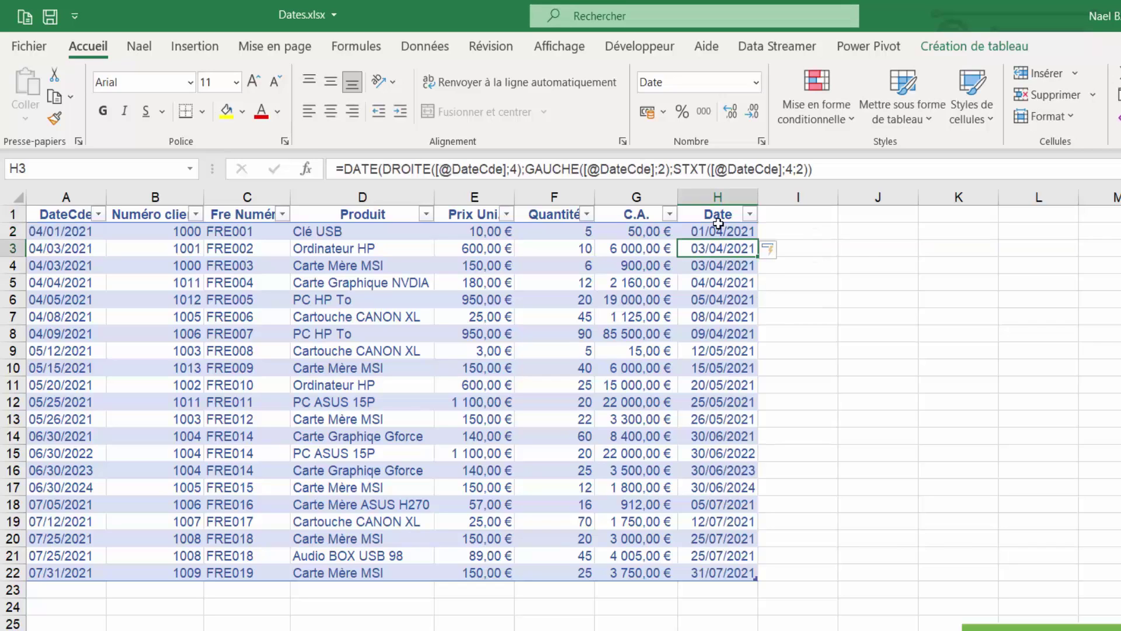
left_click(61, 234)
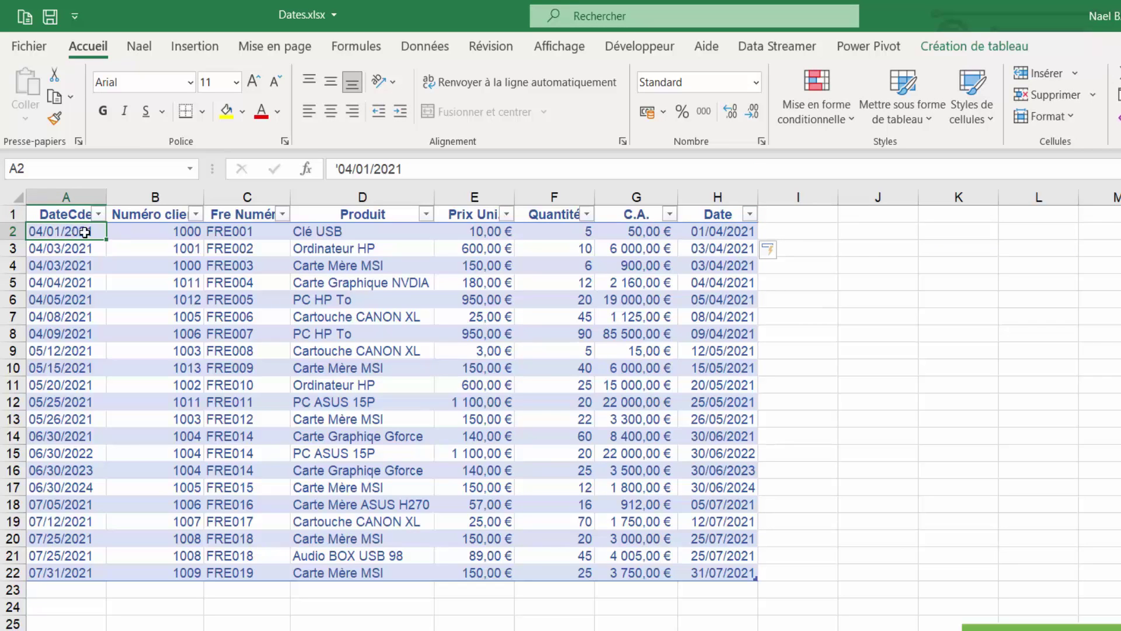
left_click(683, 234)
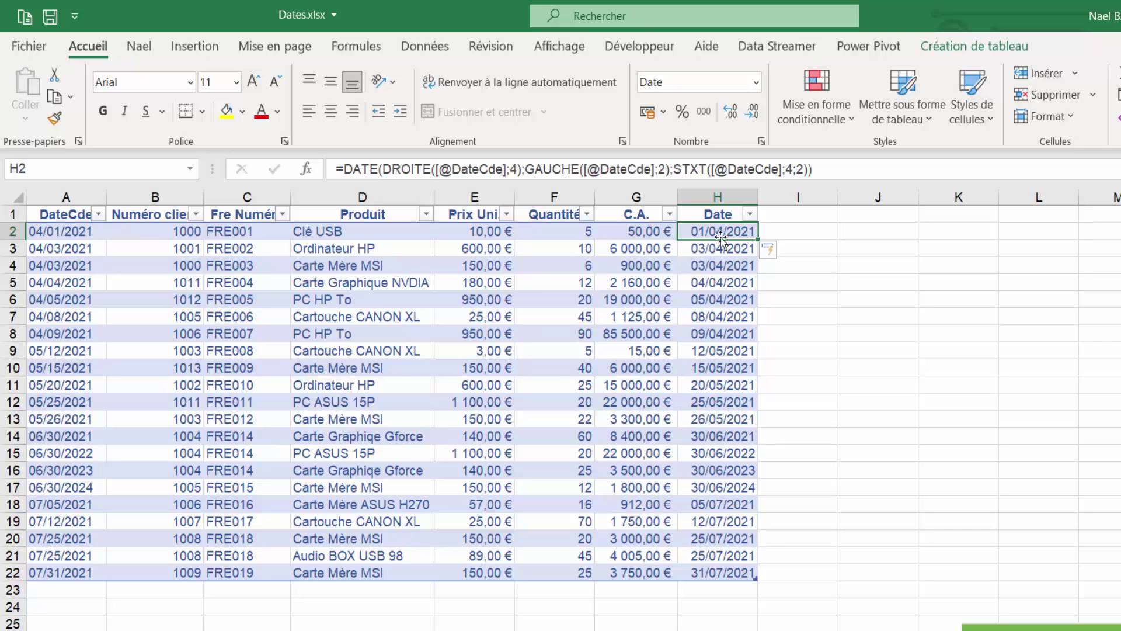
left_click(351, 284)
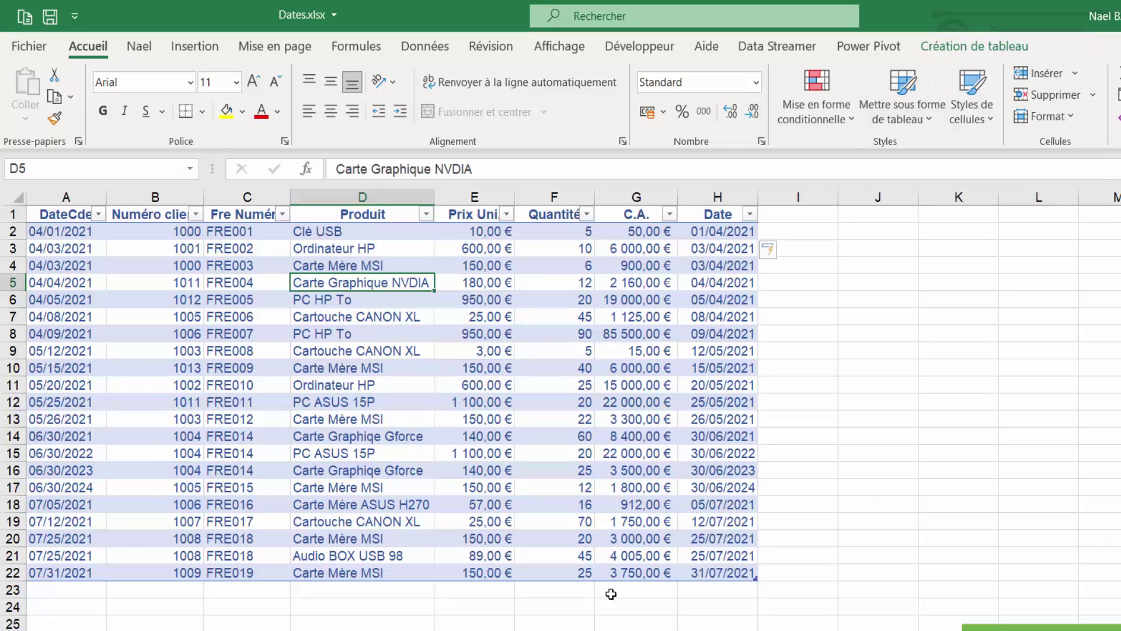
left_click(64, 591)
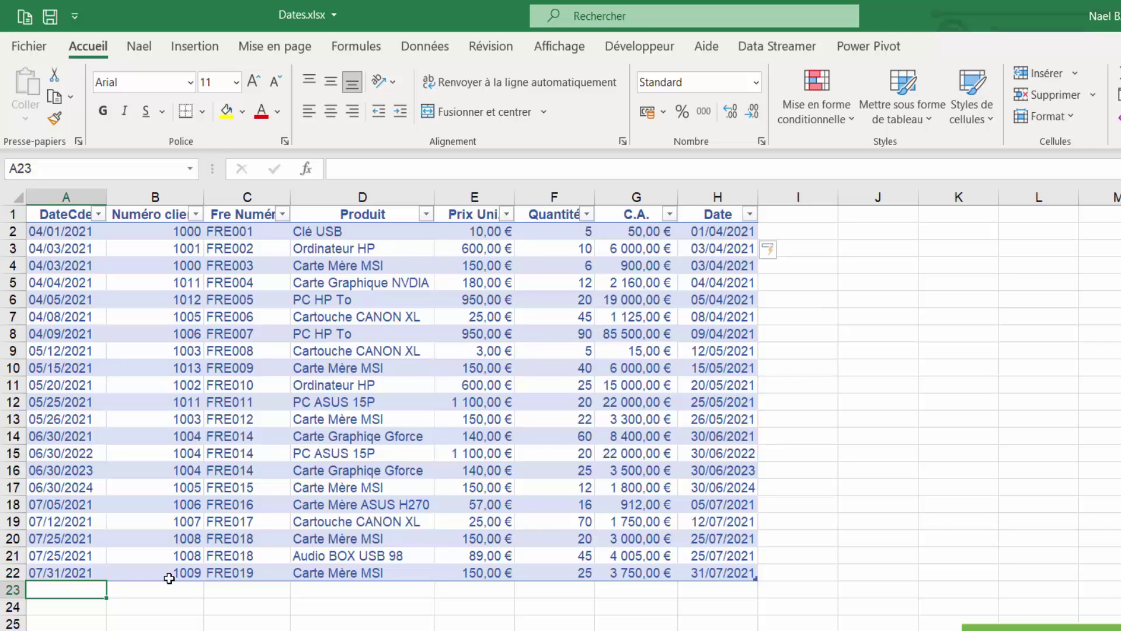
- Enter 08/31/2021 in A23 to extend the table and verify H23 shows 31/08/2021
type("08/")
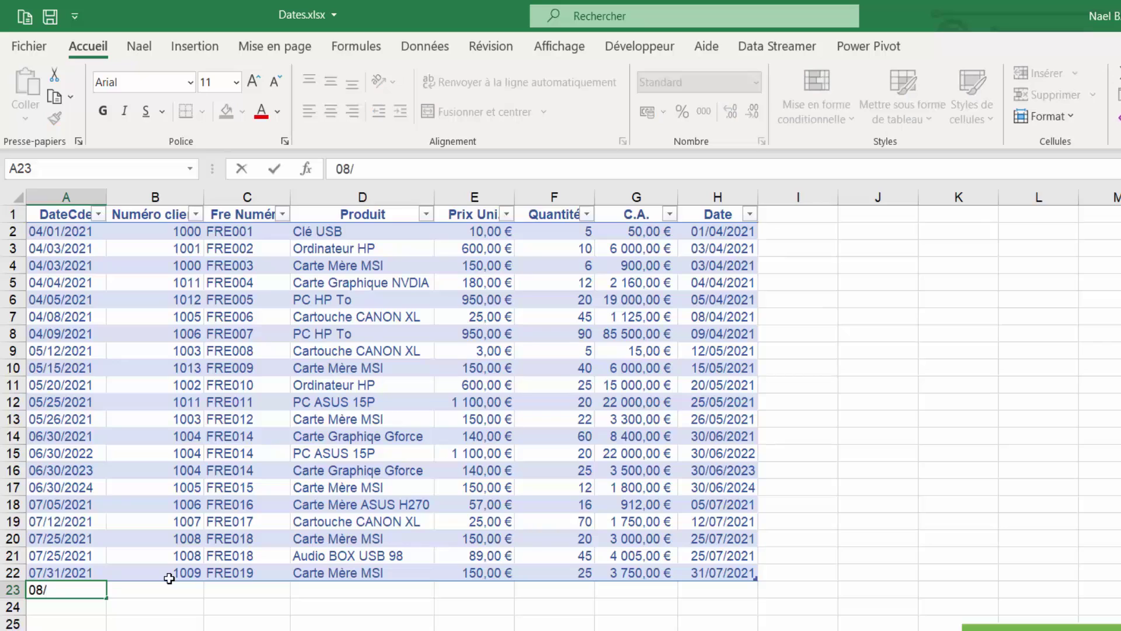
type("31/2")
type("021")
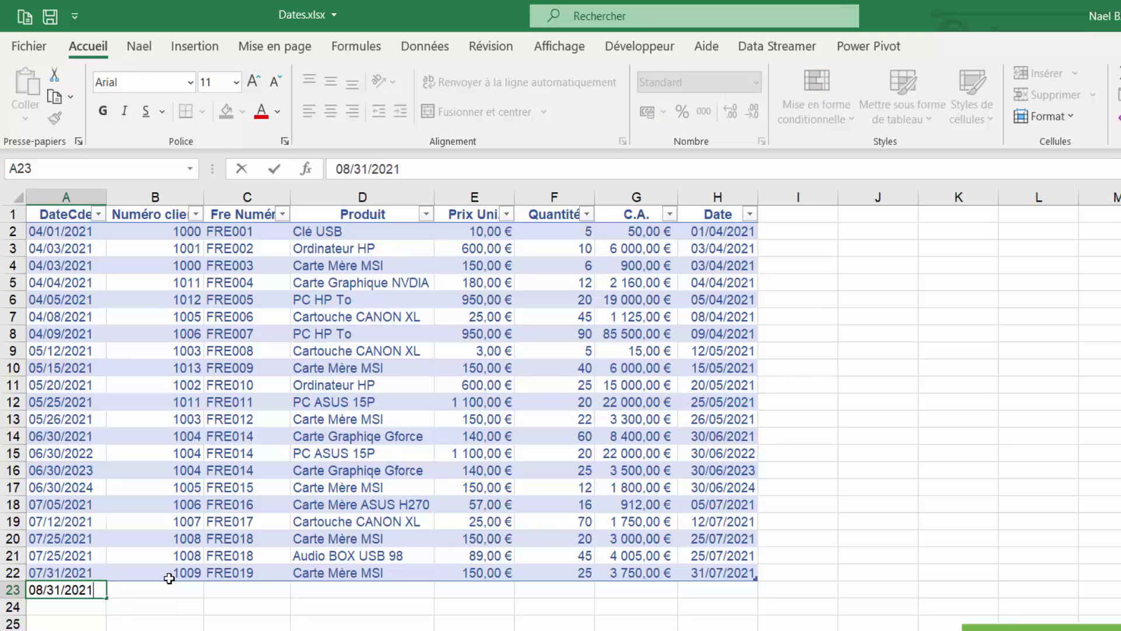
key("Tab")
left_click(712, 595)
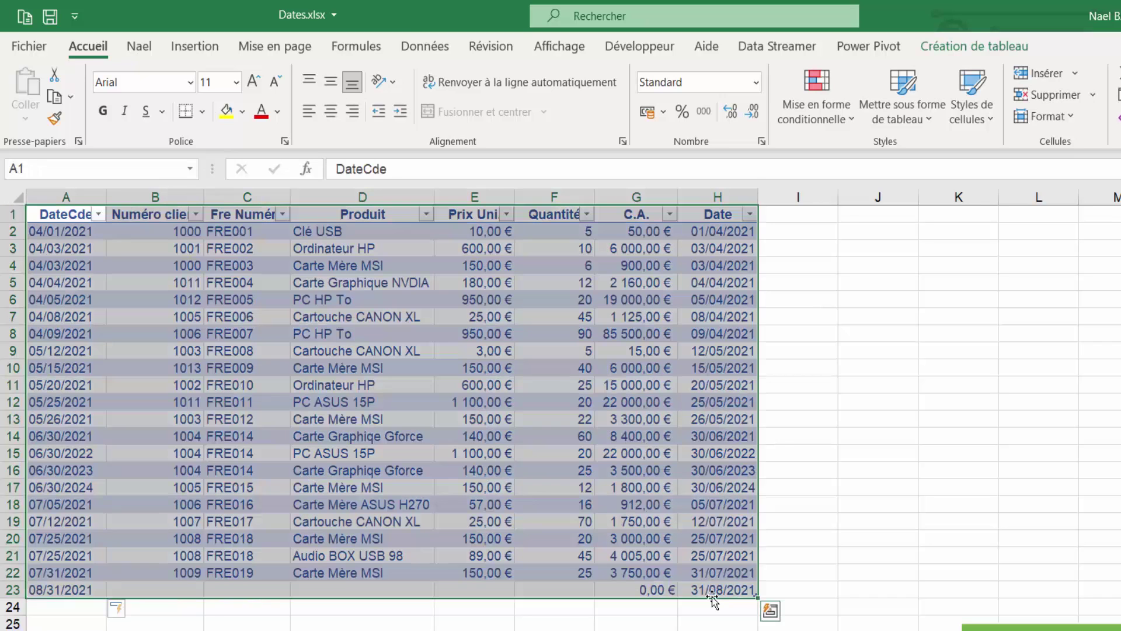
left_click(710, 593)
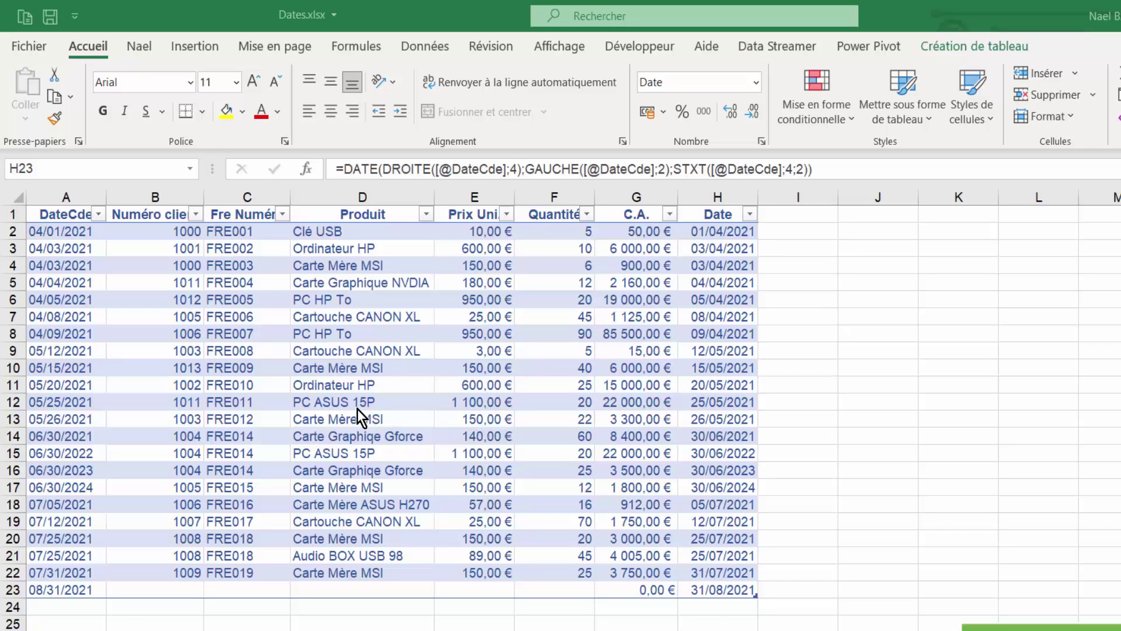
left_click(725, 588)
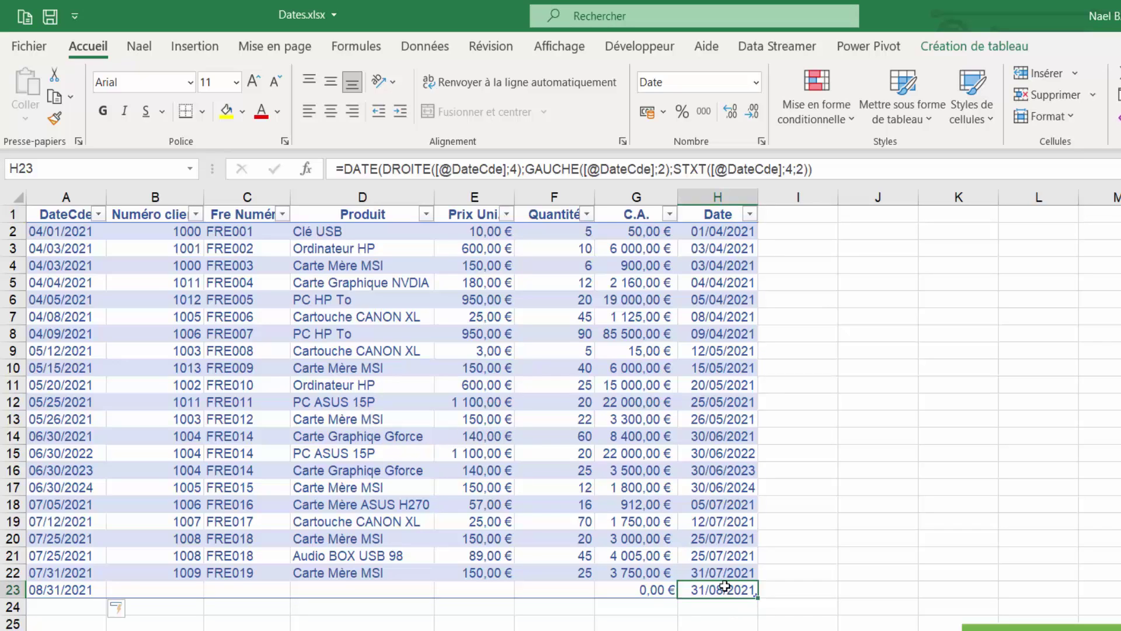
left_click(873, 234)
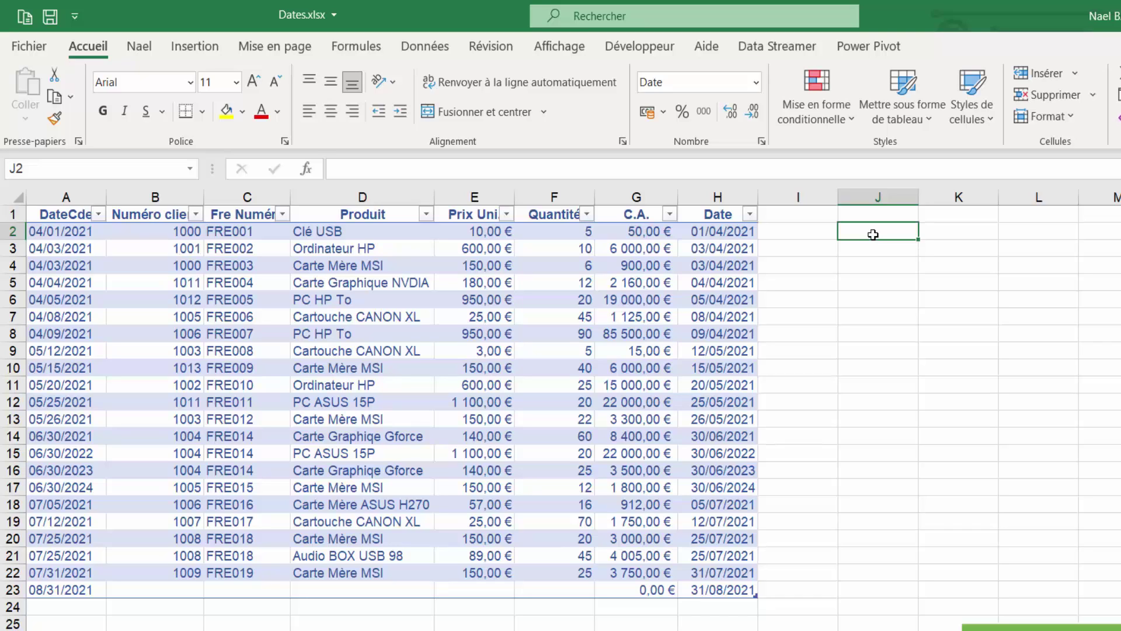
- Enter the text value '2021-04-01 in J2 and select K2 for the formula
type("'")
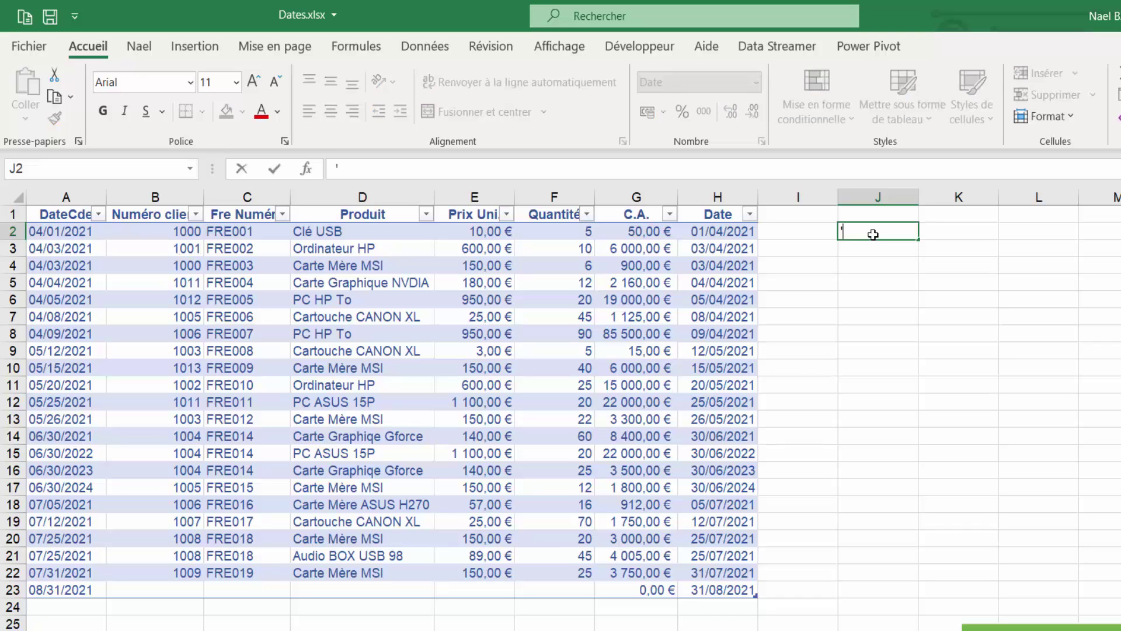
type("2021-")
type("04-")
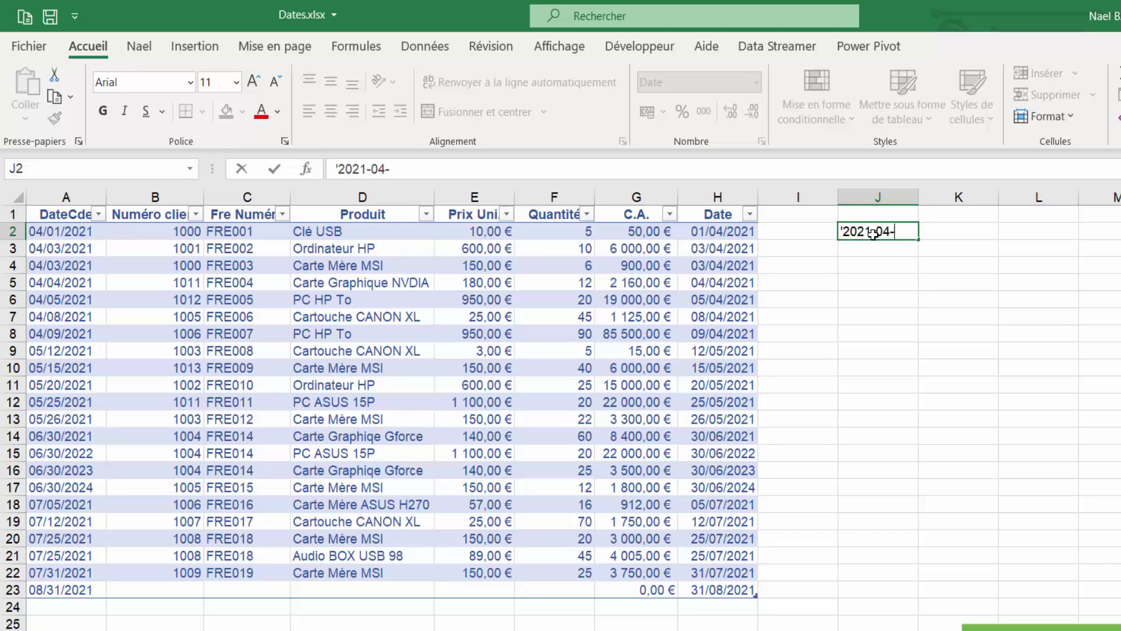
type("01")
key("ctrl+Return")
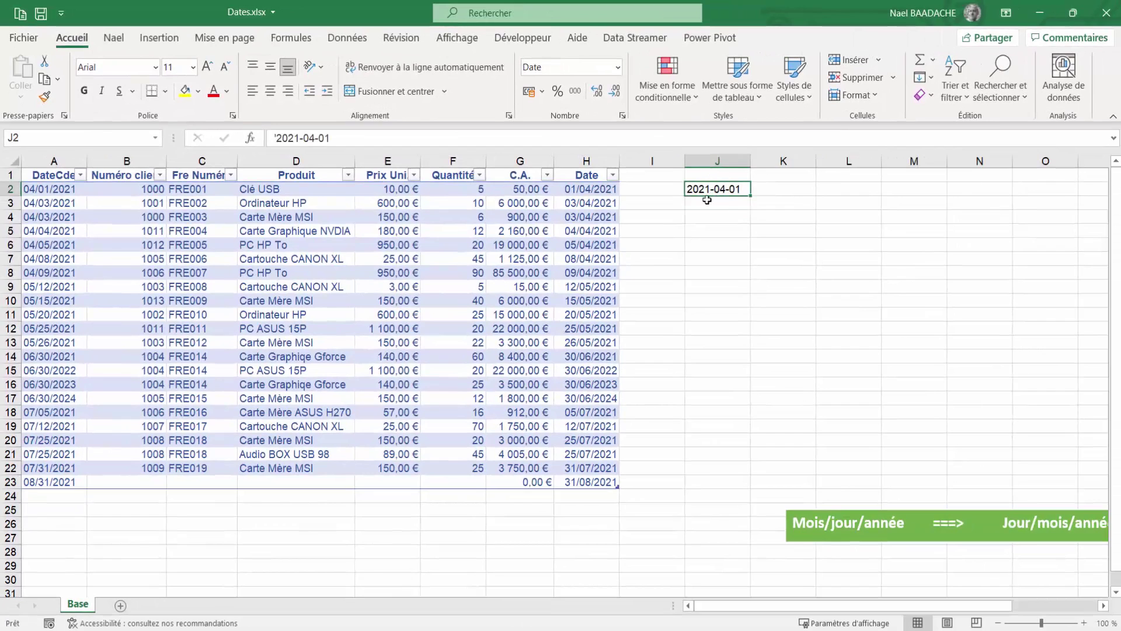
left_click(777, 189)
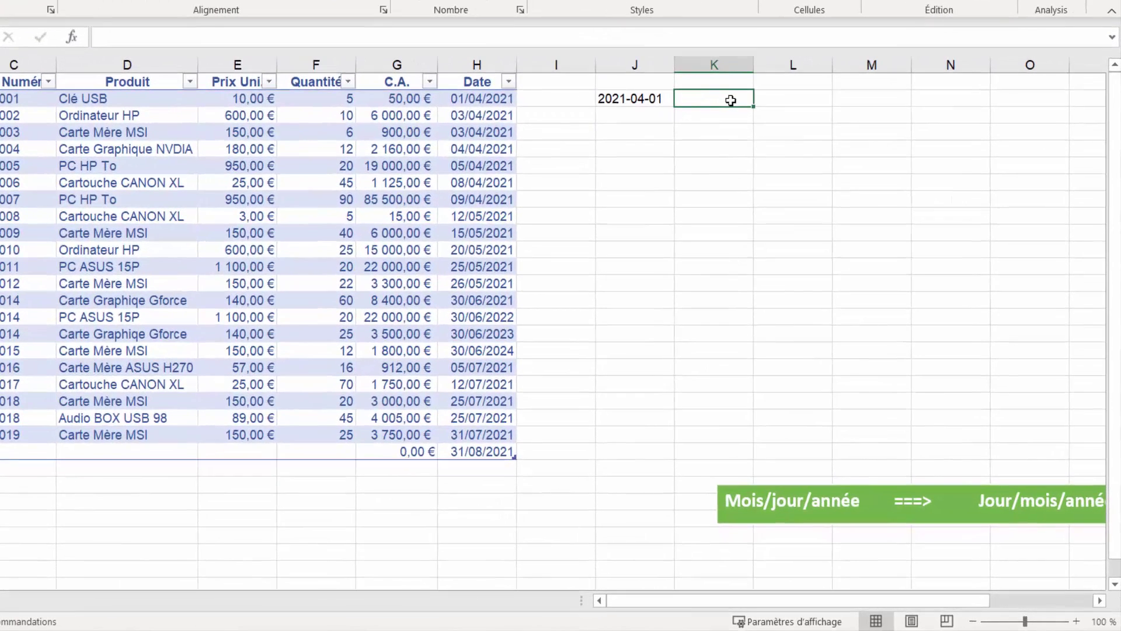
- In K2 start =date(gauche(J2;4); so the year comes from J2's first four characters
type("=")
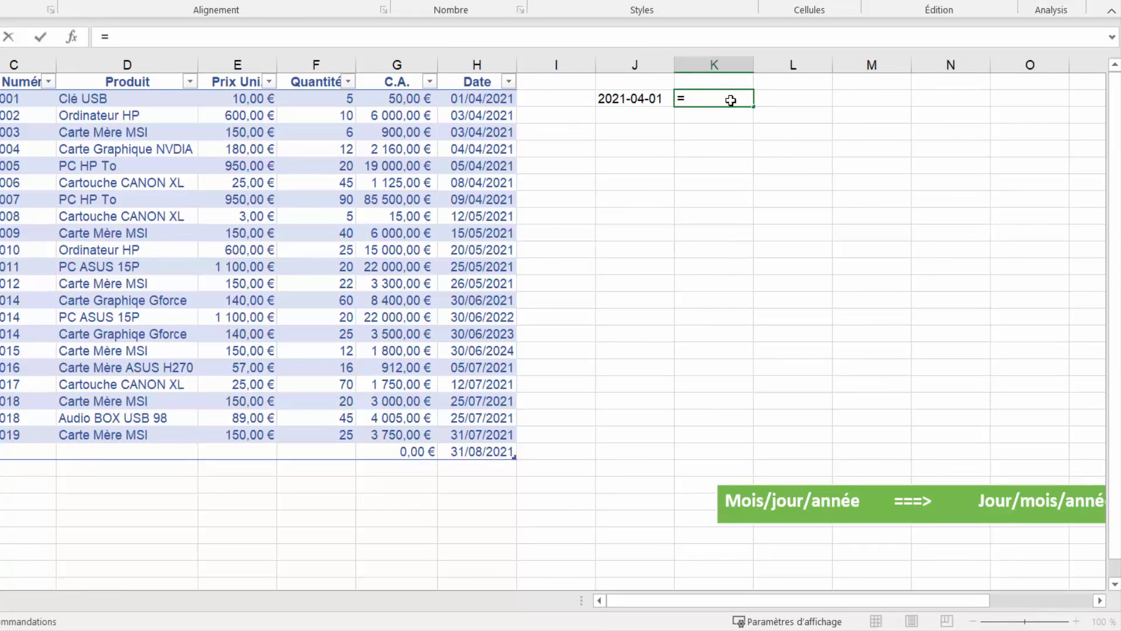
type("date(")
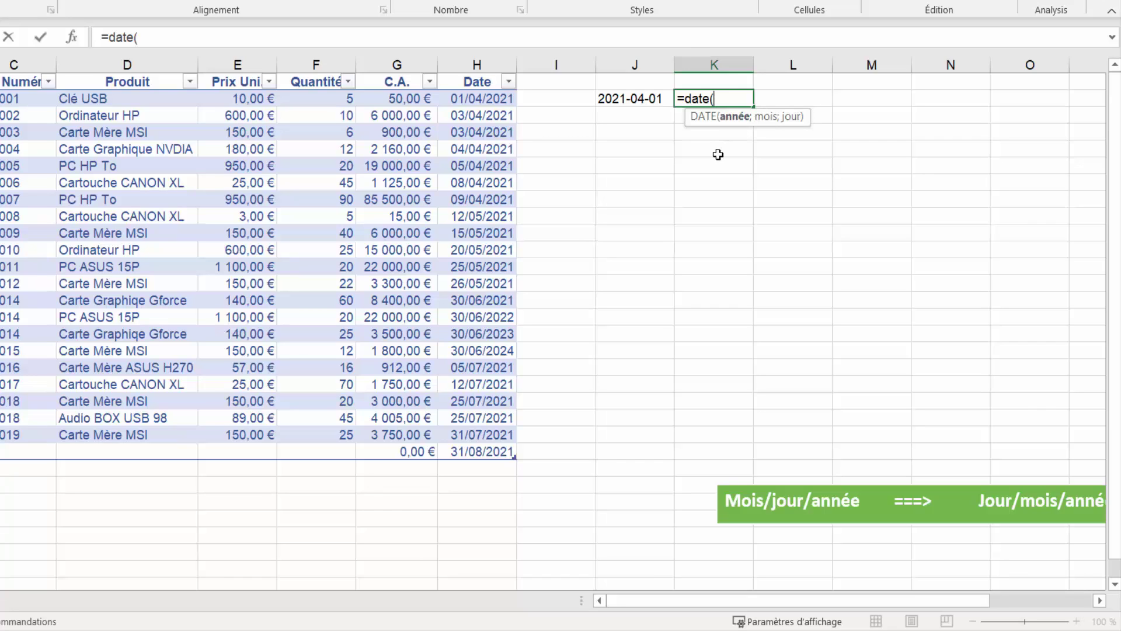
type("gauche(")
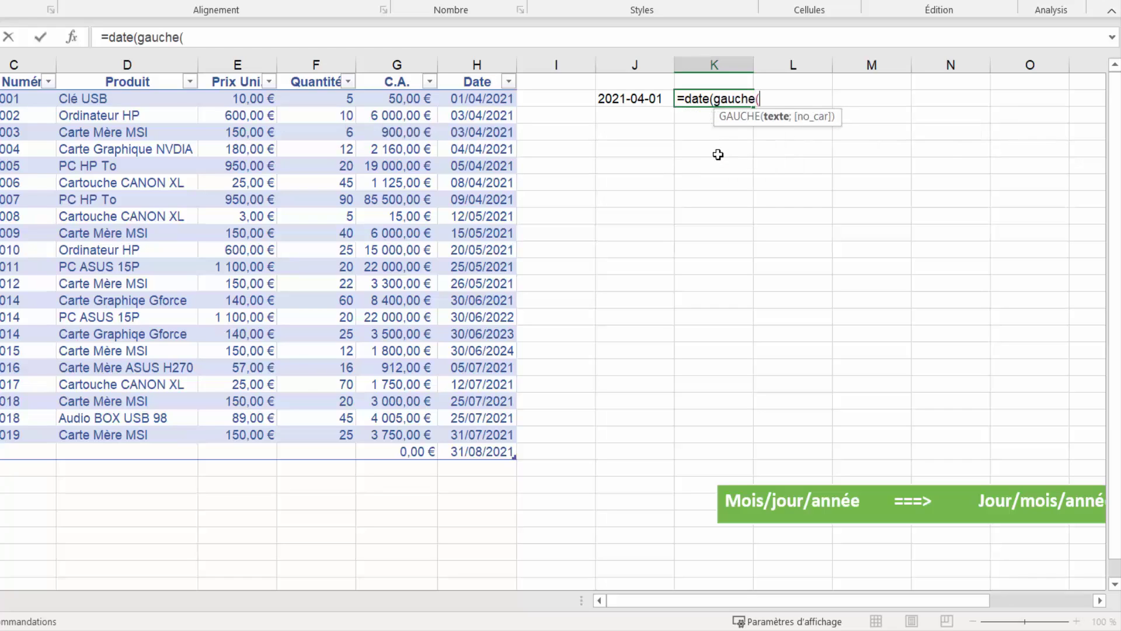
left_click(624, 98)
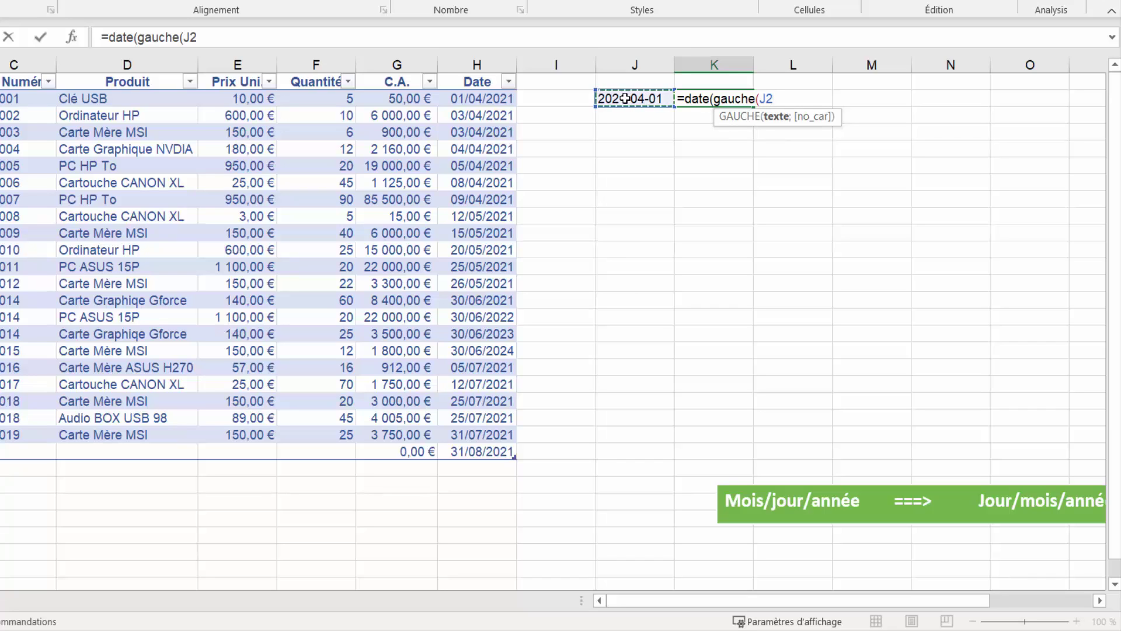
type(";4")
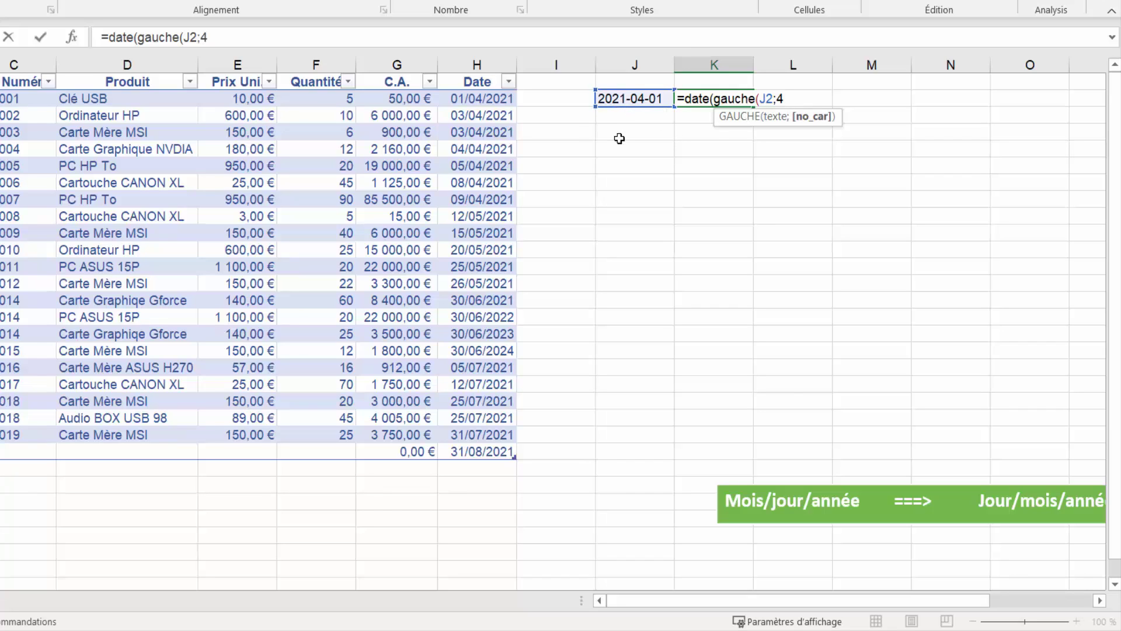
type(")")
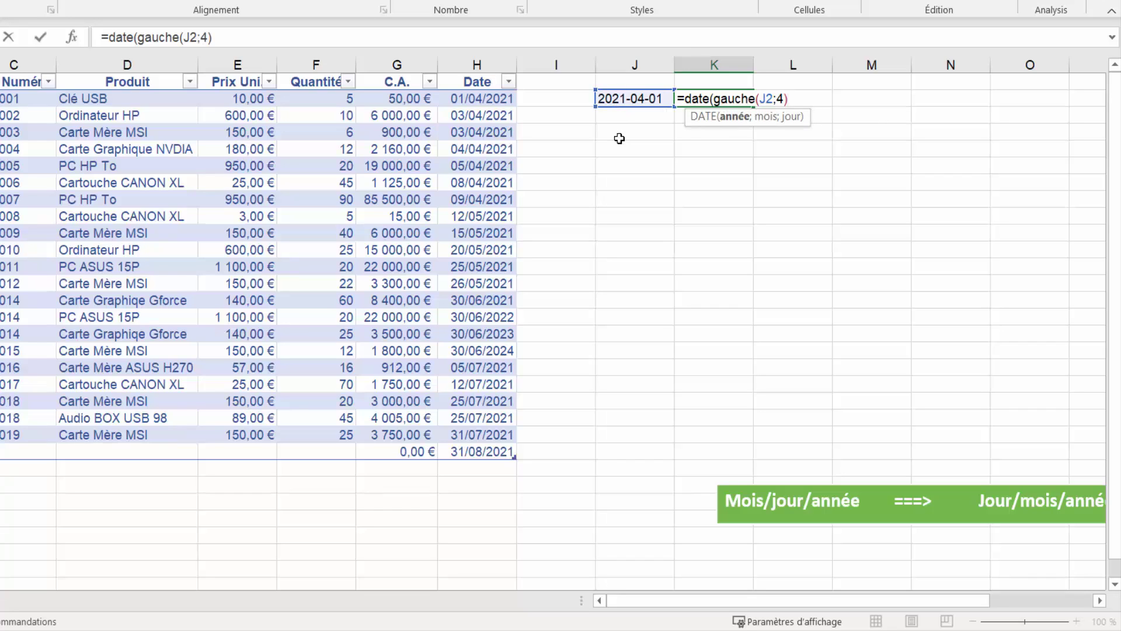
type(";")
- Complete K2 with stxt(J2;6;2);droite(J2;2)) to produce 01/04/2021, then reselect K2
type("stx")
type("t")
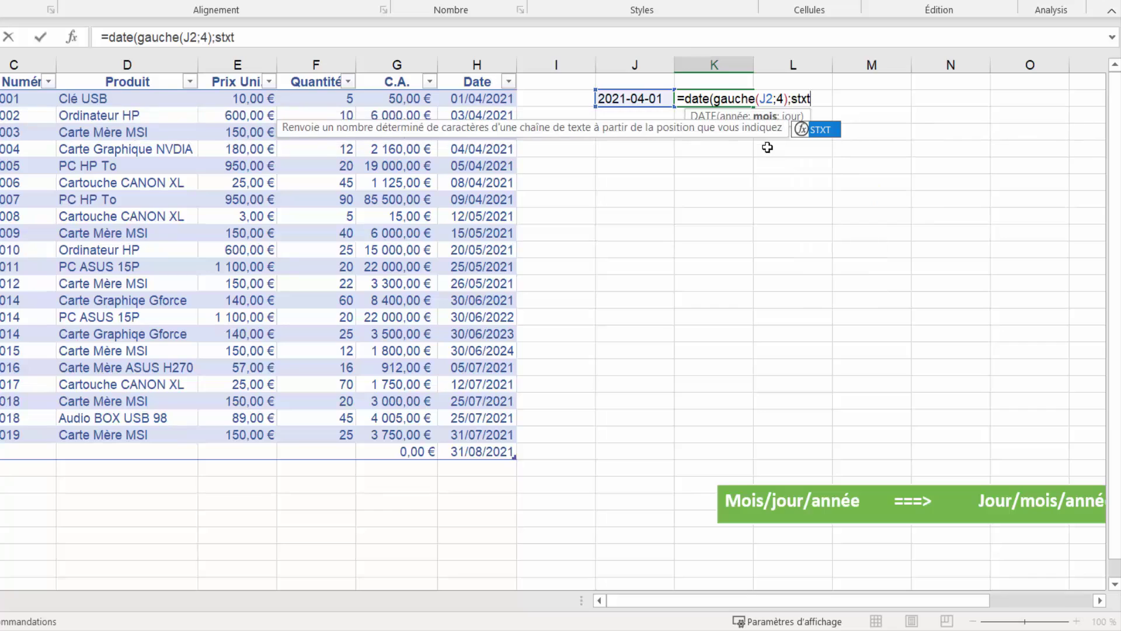
type("(")
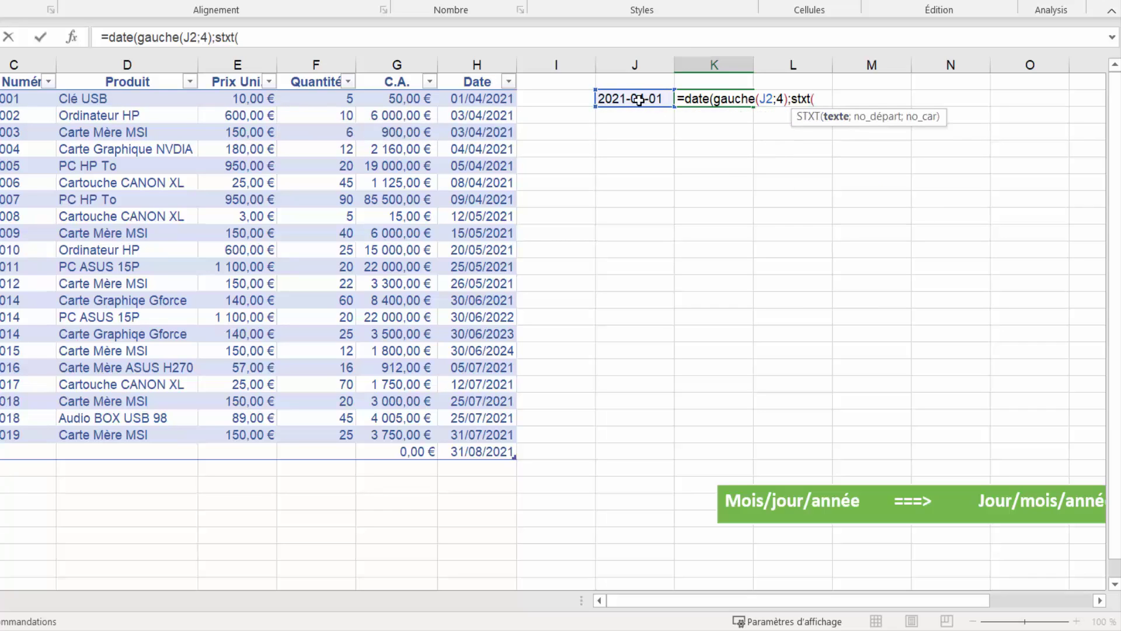
left_click(638, 99)
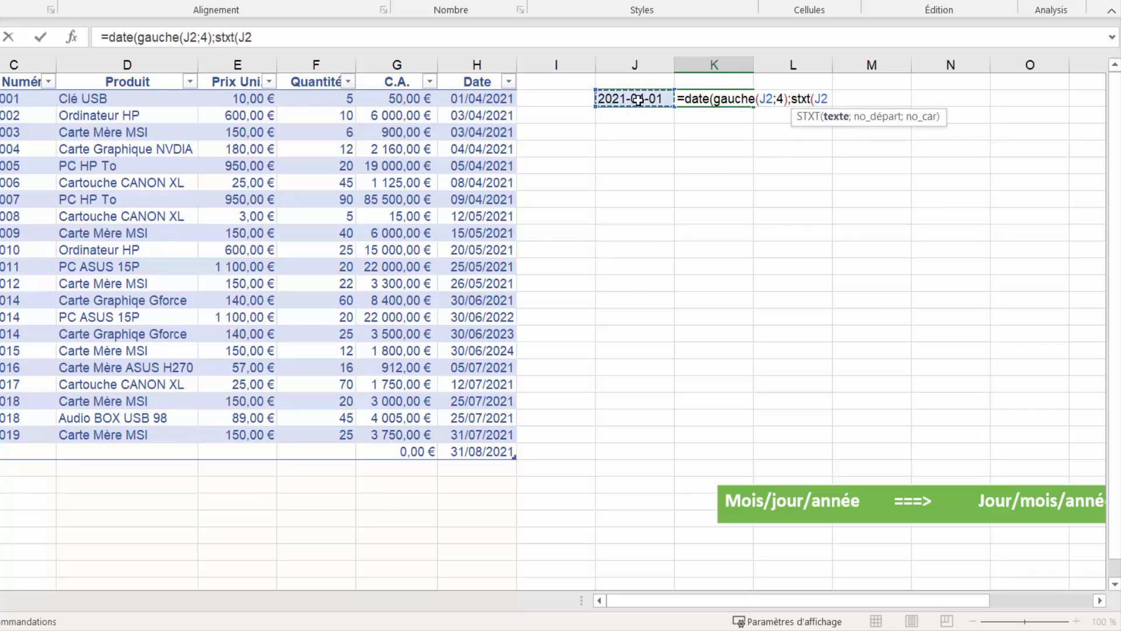
type(";")
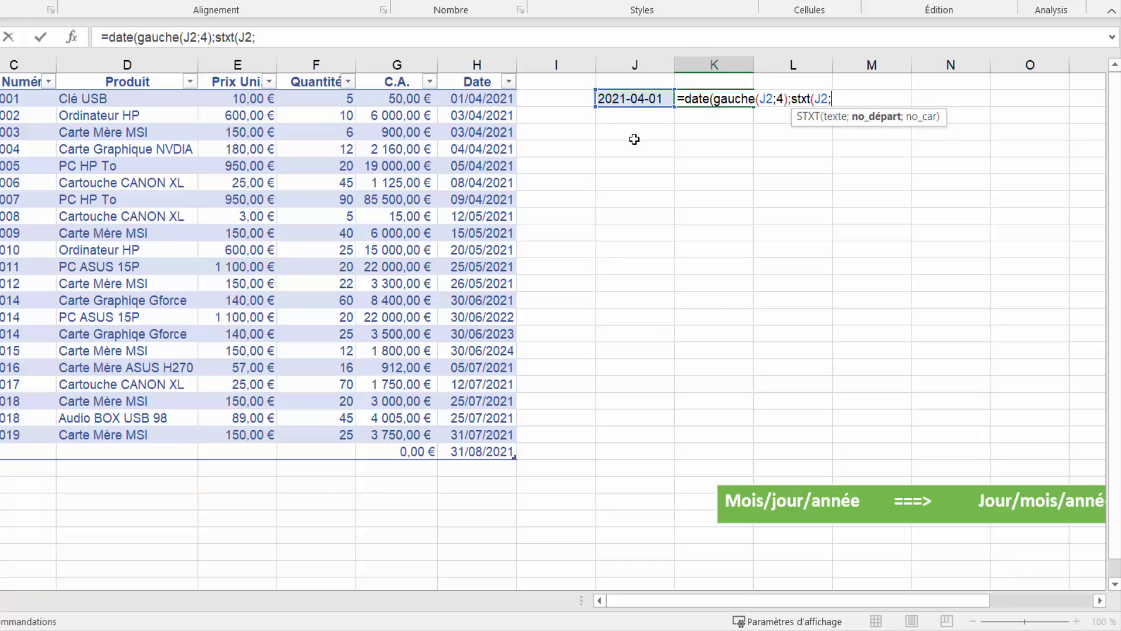
type("6")
type(";2")
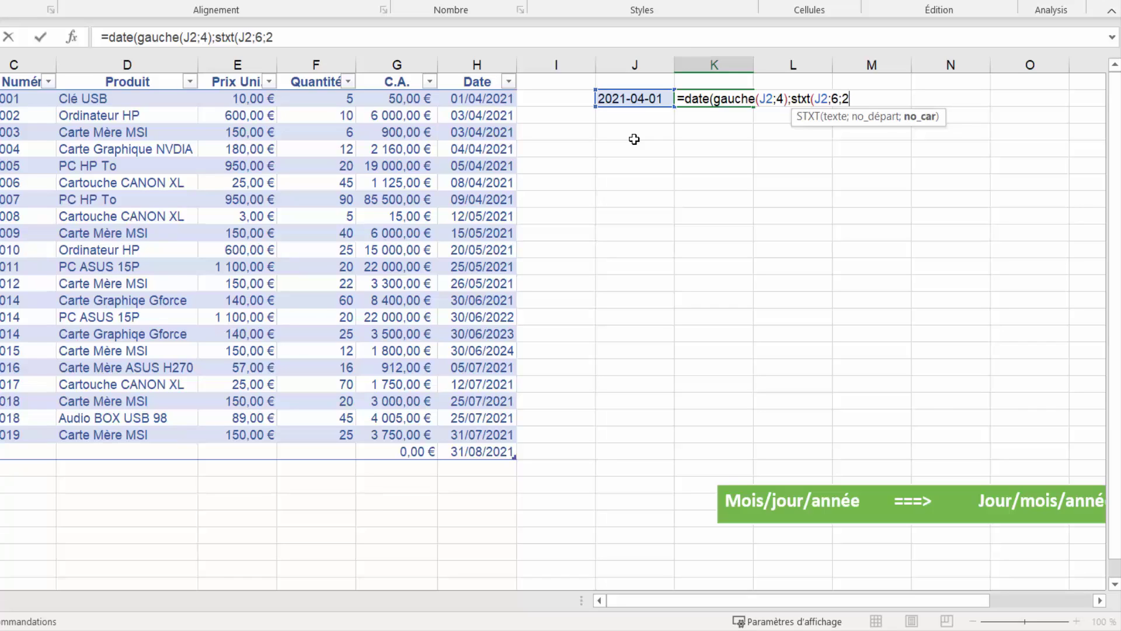
type(")")
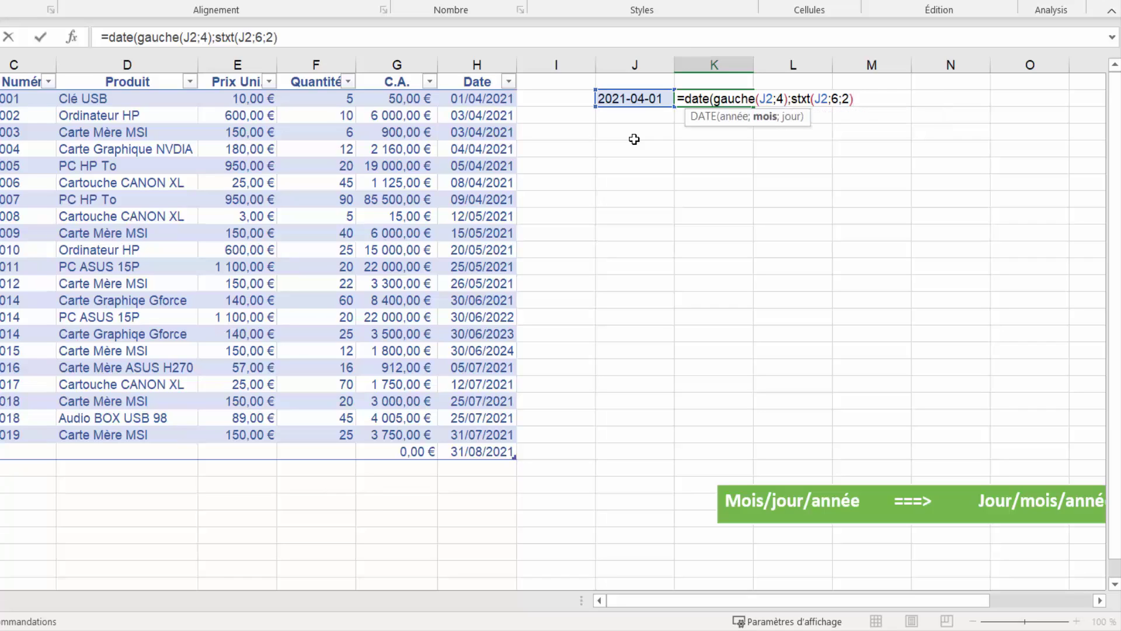
type(";")
type("d")
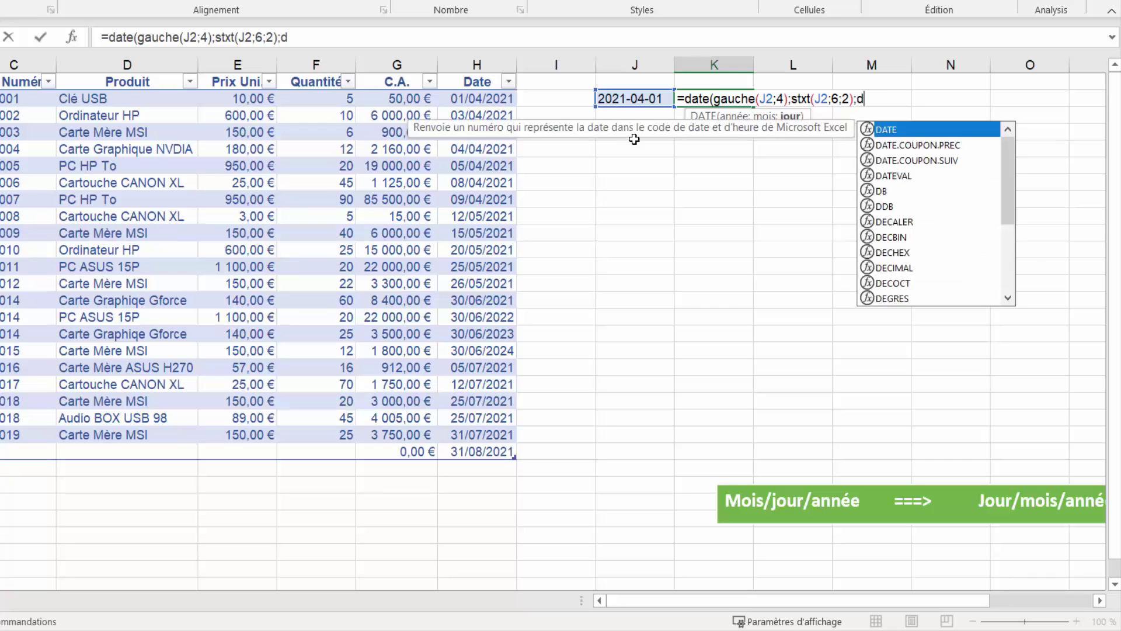
type("roite")
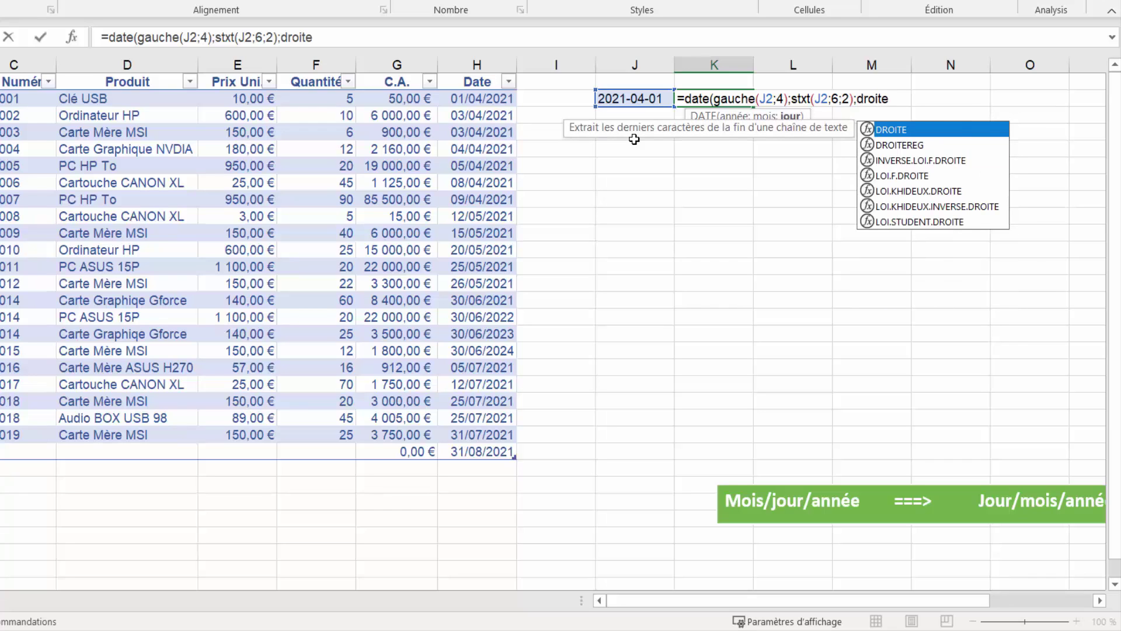
type("(")
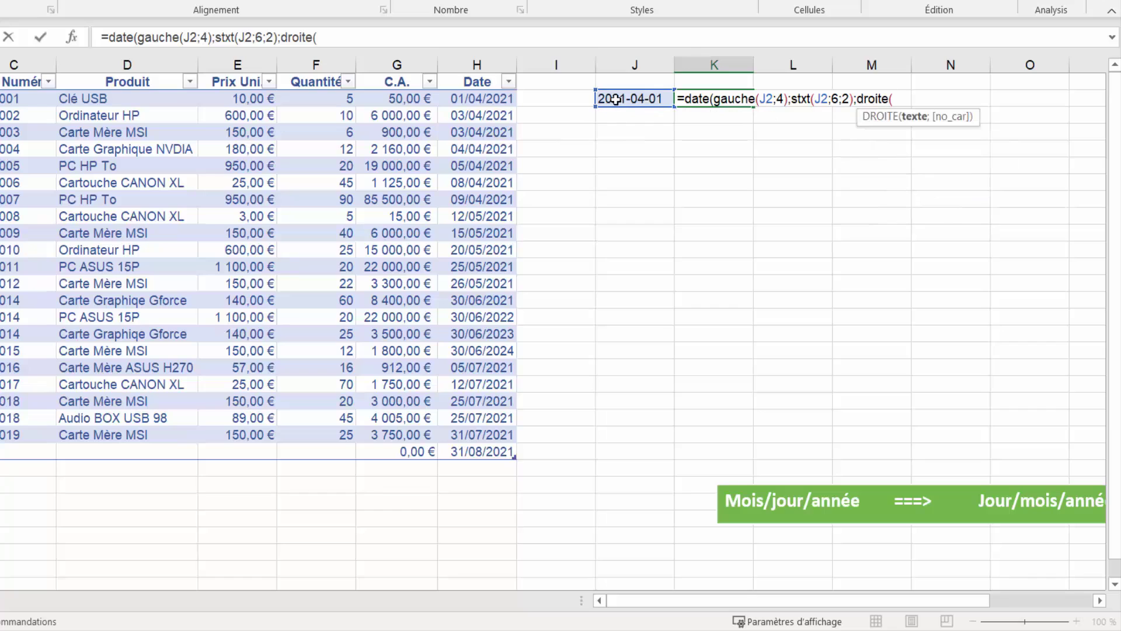
left_click(616, 99)
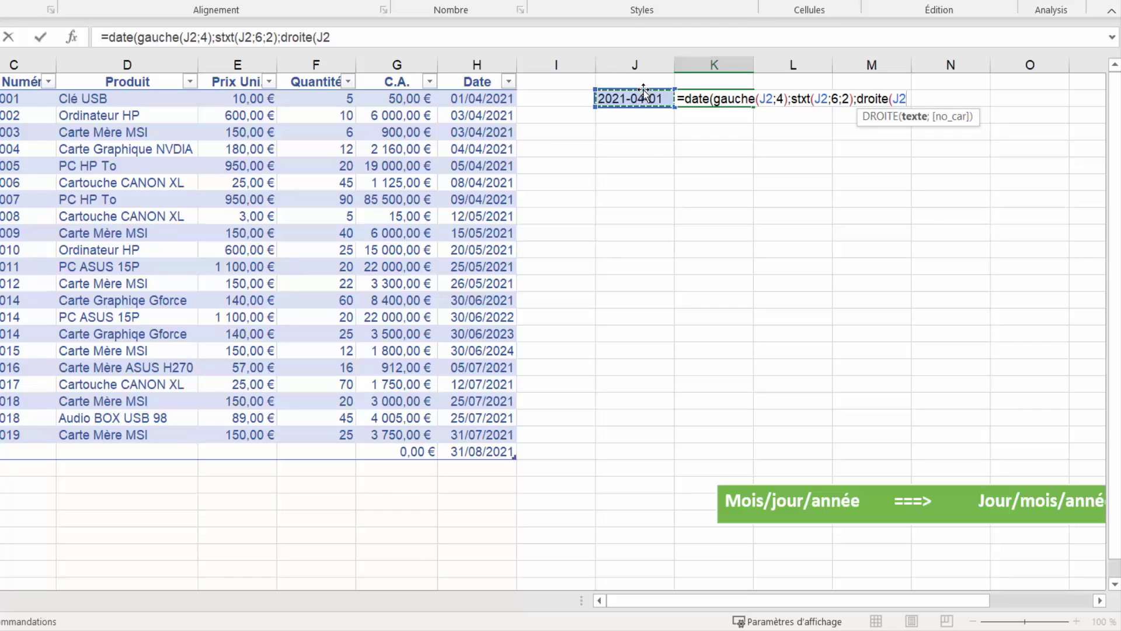
type(";")
type("2")
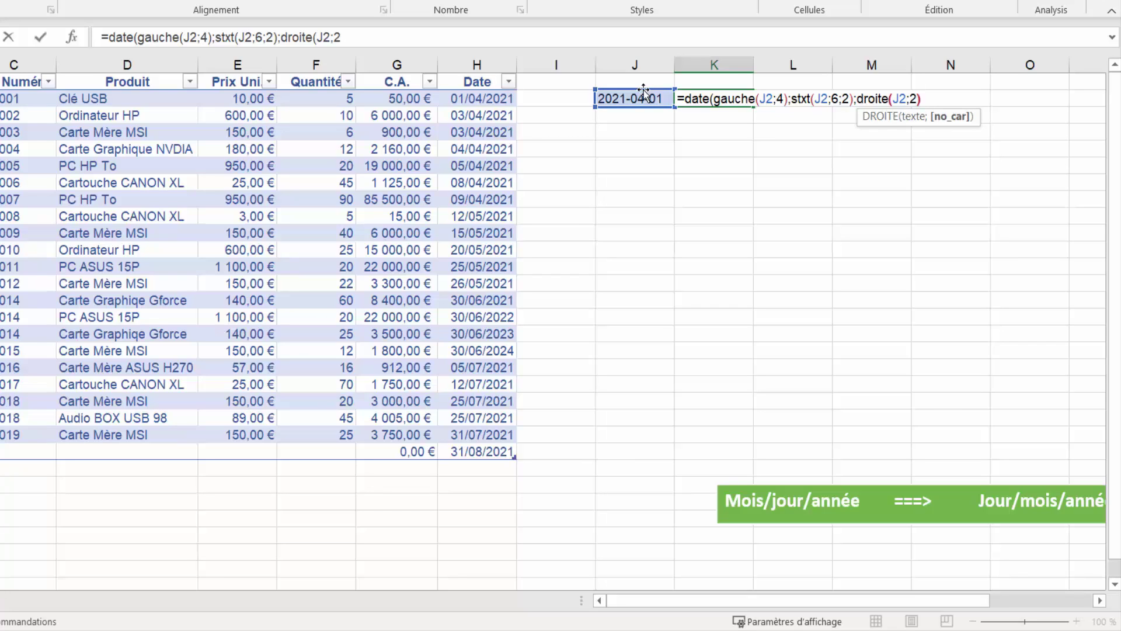
type("))")
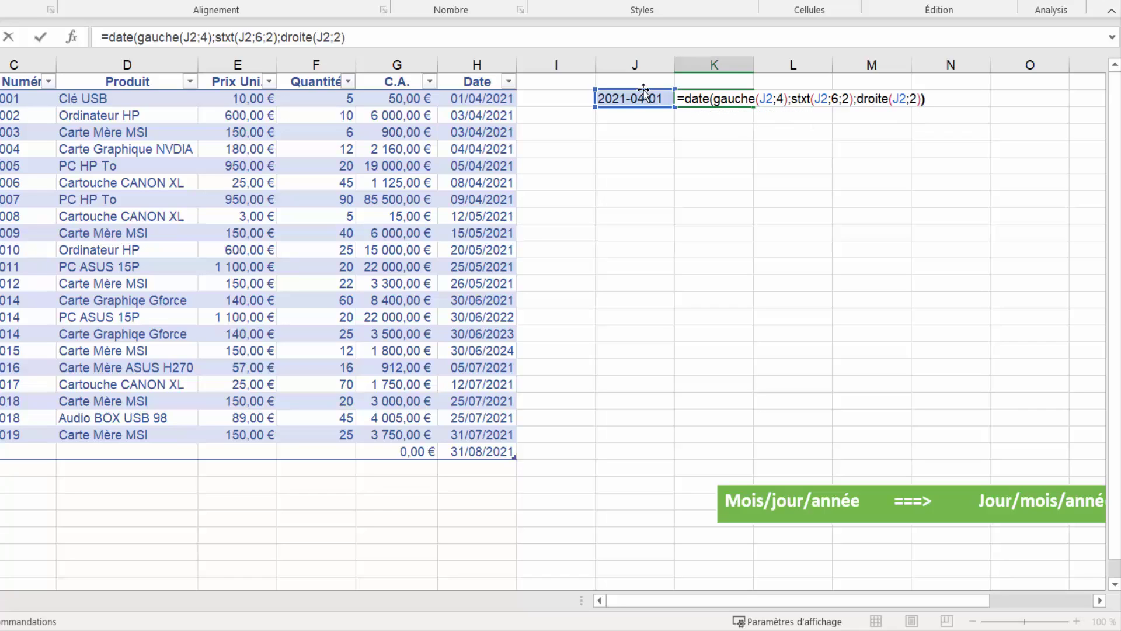
key("Return")
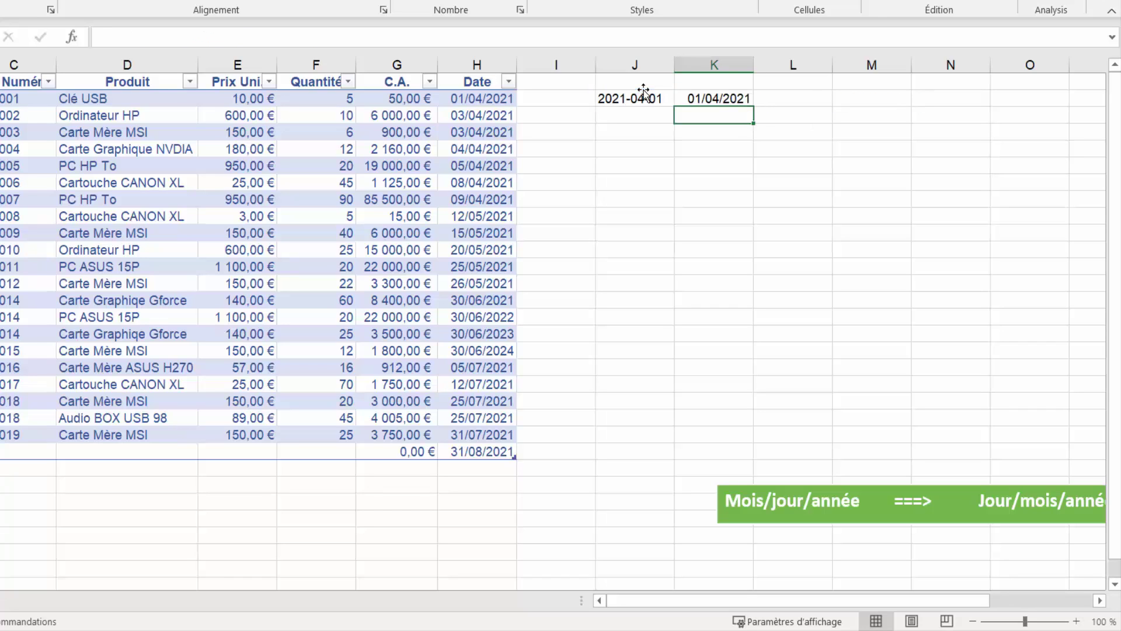
left_click(729, 100)
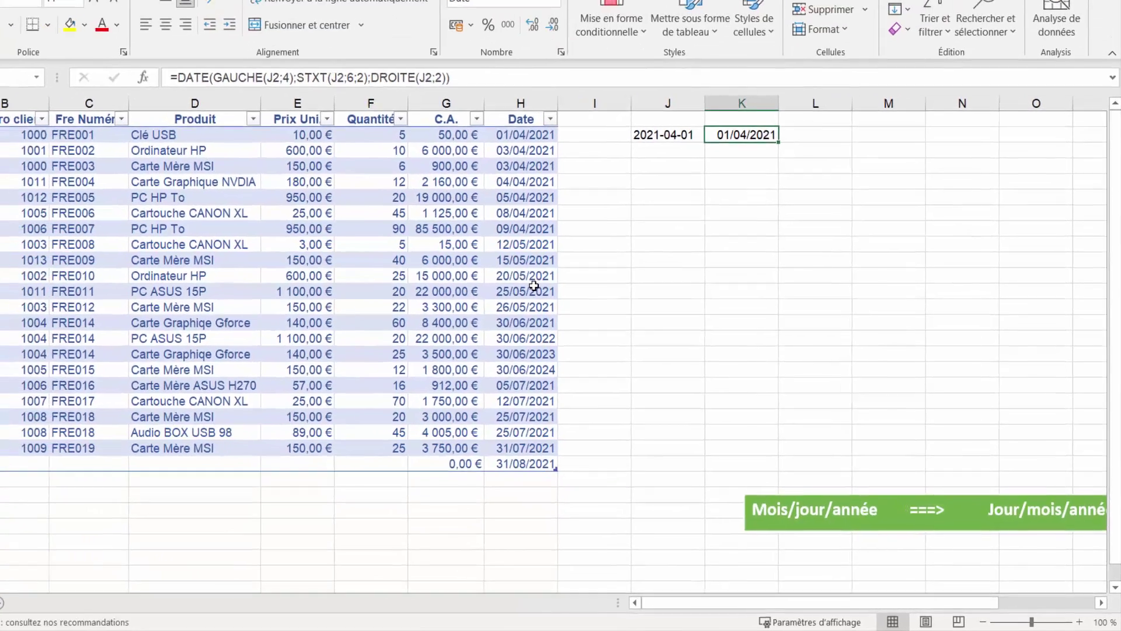
- Inspect cells H12 and D9, then open and dismiss the Obtenir des données > À partir d'un fichier menu
left_click(534, 285)
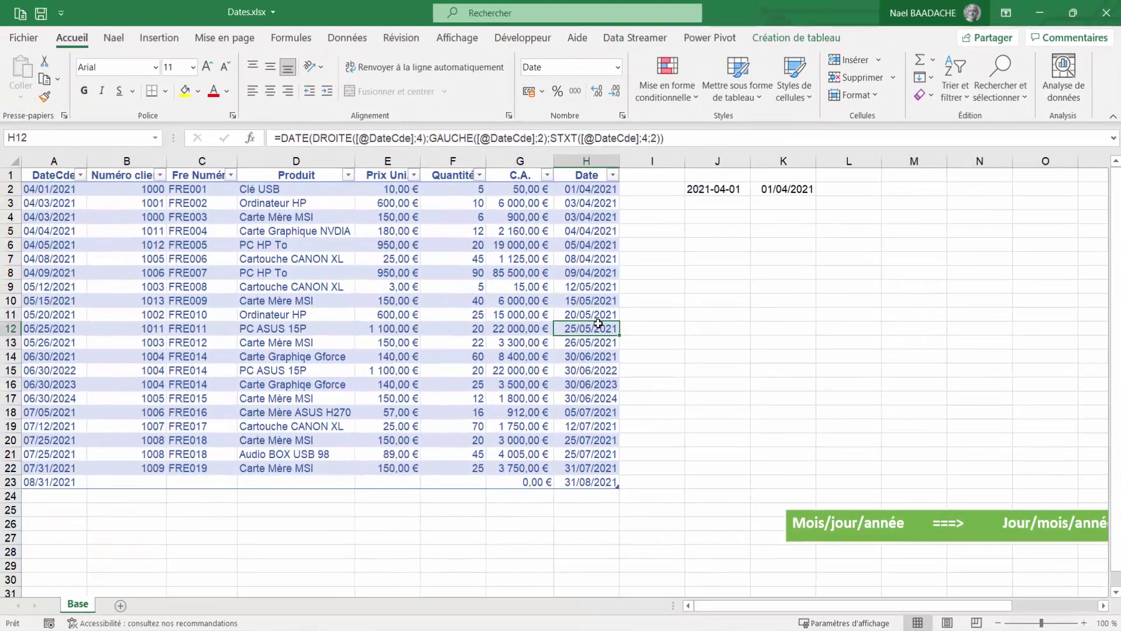
left_click(279, 287)
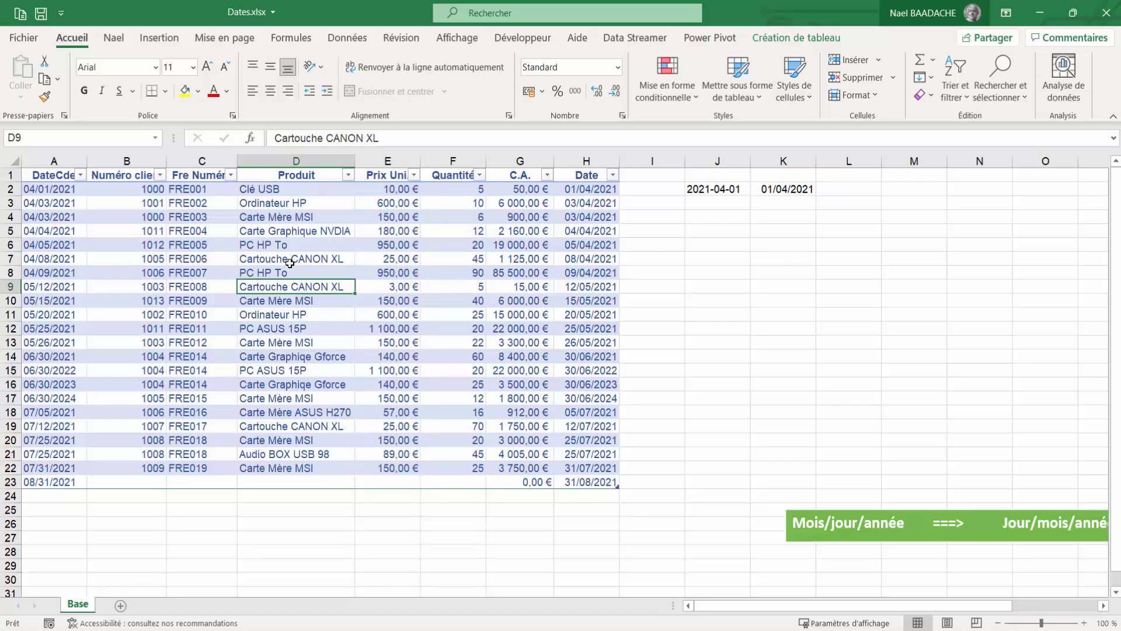
left_click(350, 39)
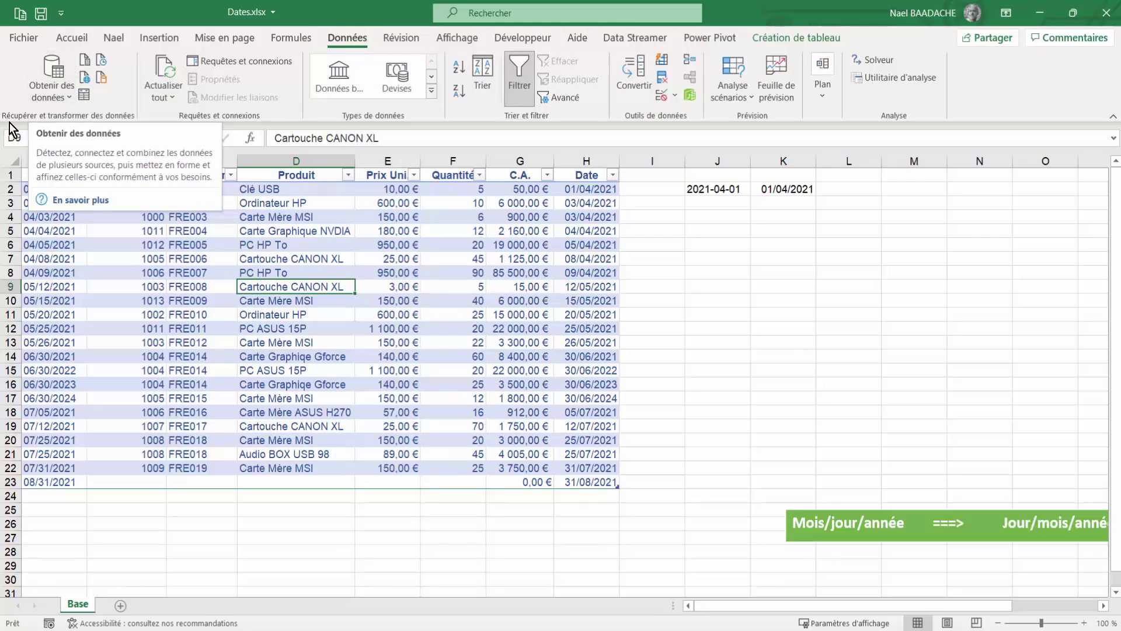
left_click(65, 99)
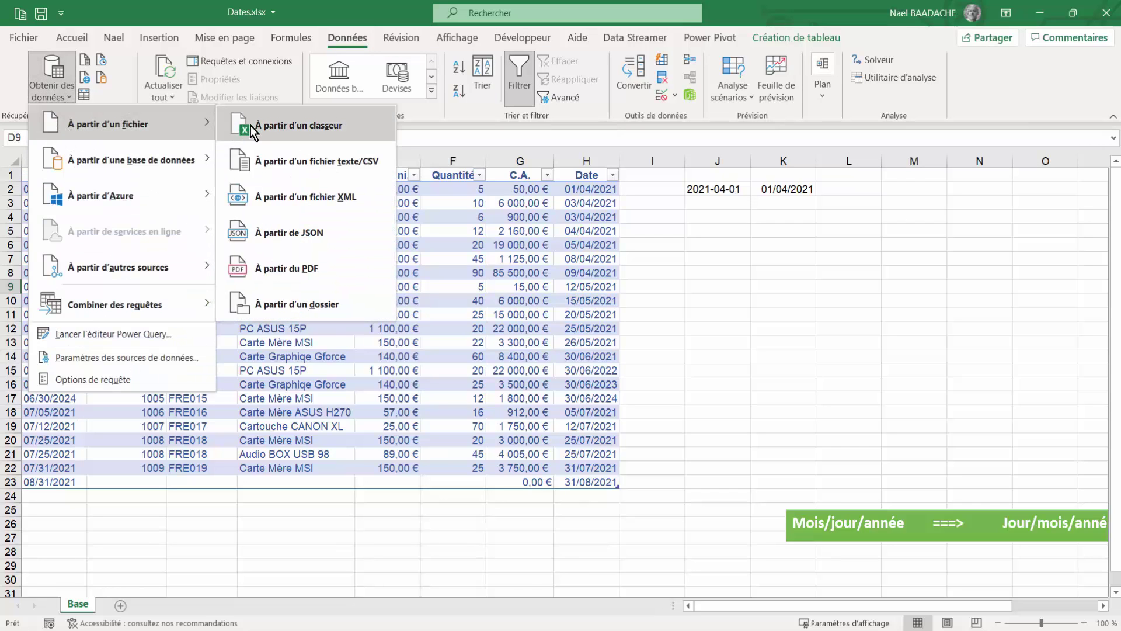
mouse_move(108, 124)
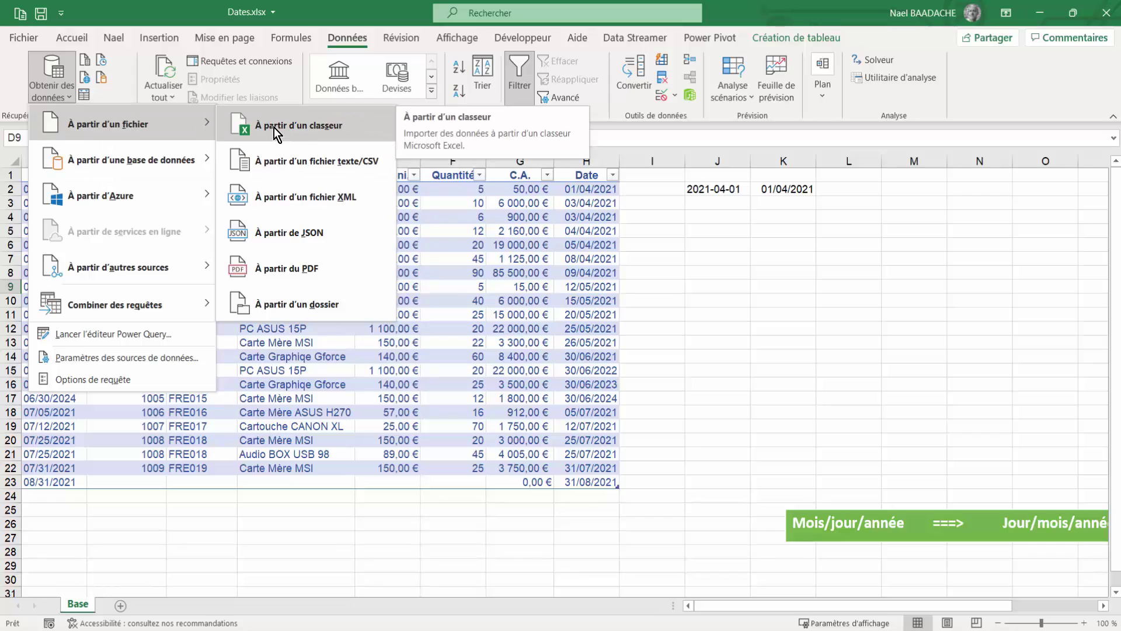
key("Escape")
key("Escape")
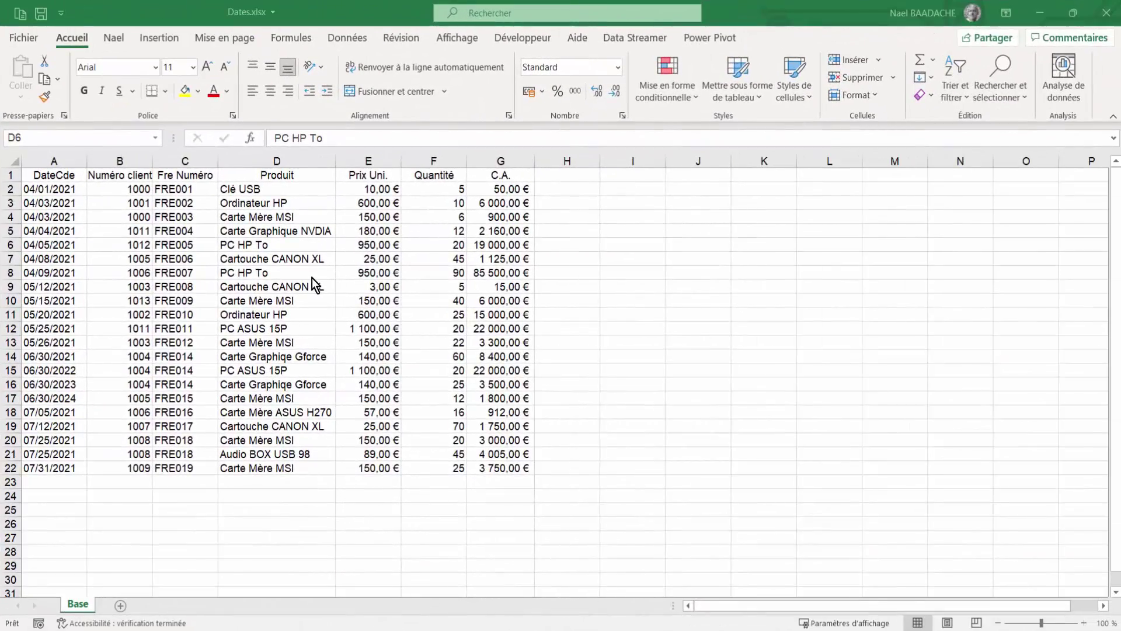
- Create a new blank workbook, Classeur1, with Ctrl+N from the Dates workbook
left_click(312, 286)
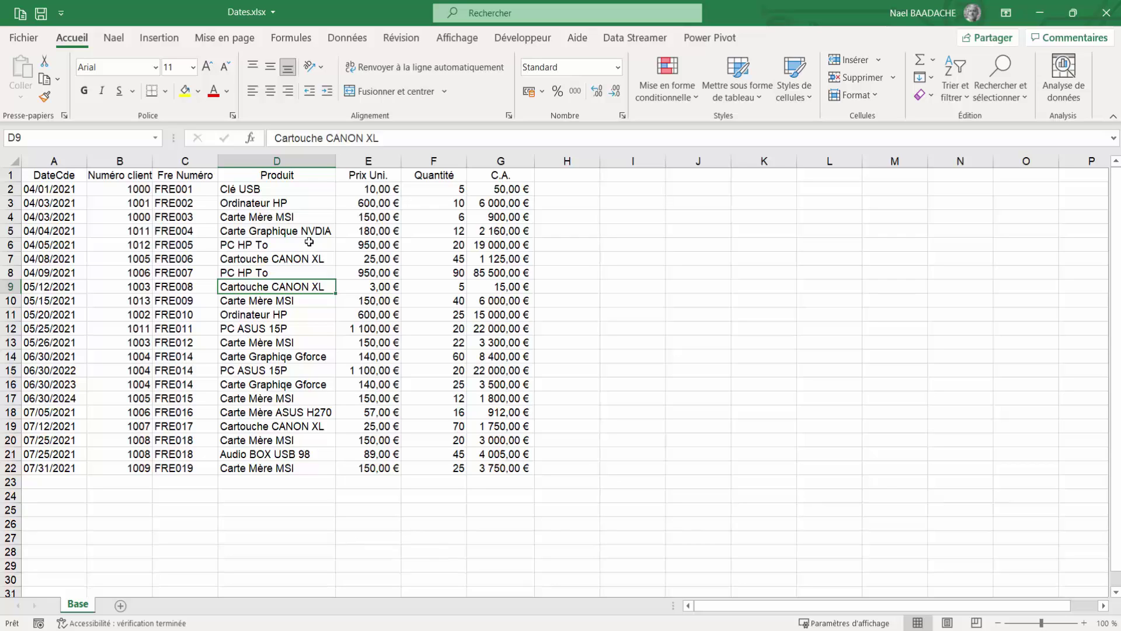
key("ctrl+n")
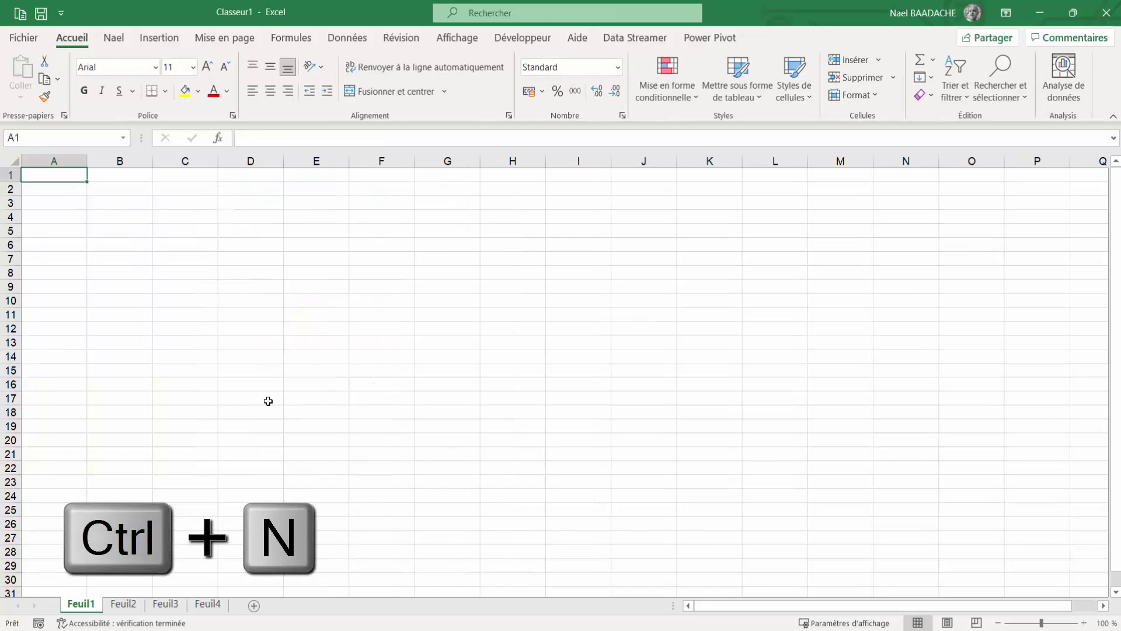
- Save and close Dates.xlsx, leaving Classeur1 open on the Données tab
left_click(351, 36)
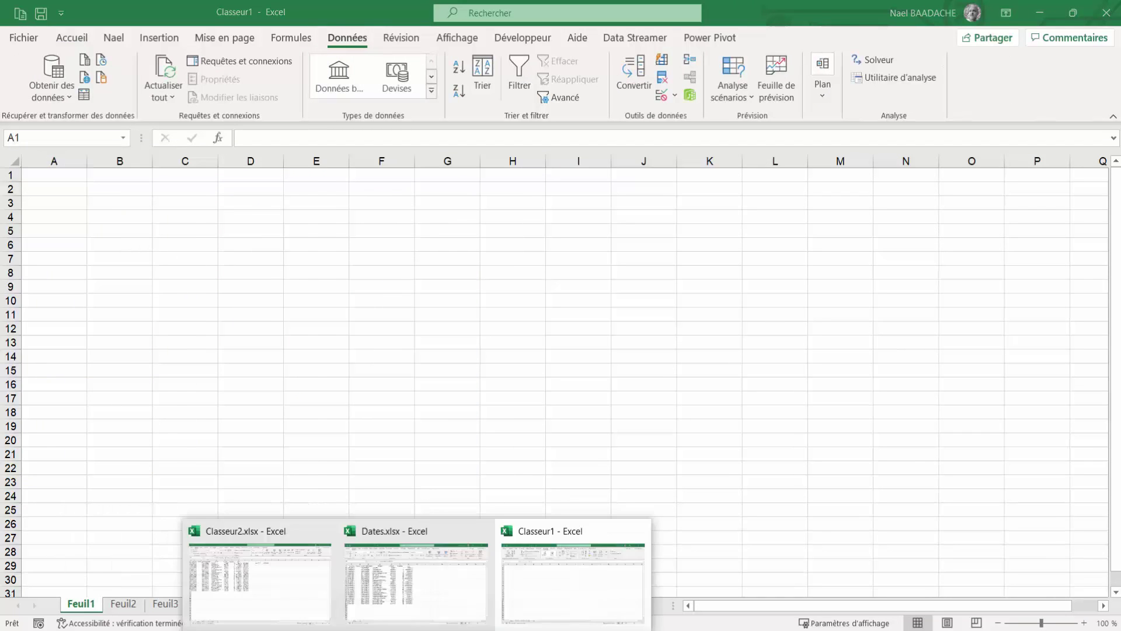
left_click(382, 606)
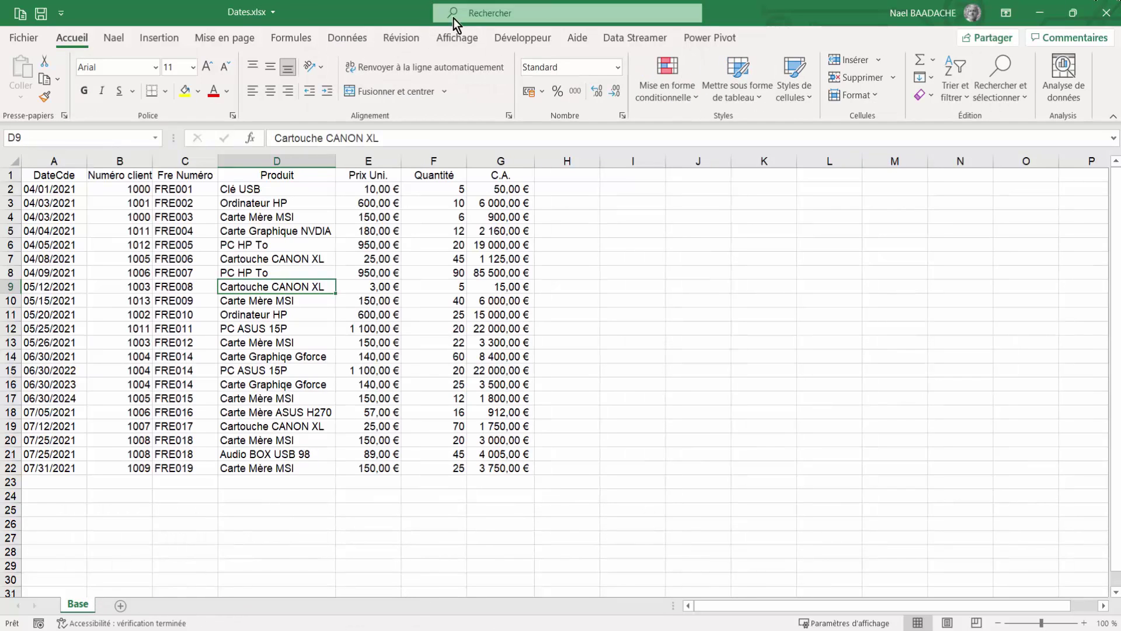
left_click(1108, 18)
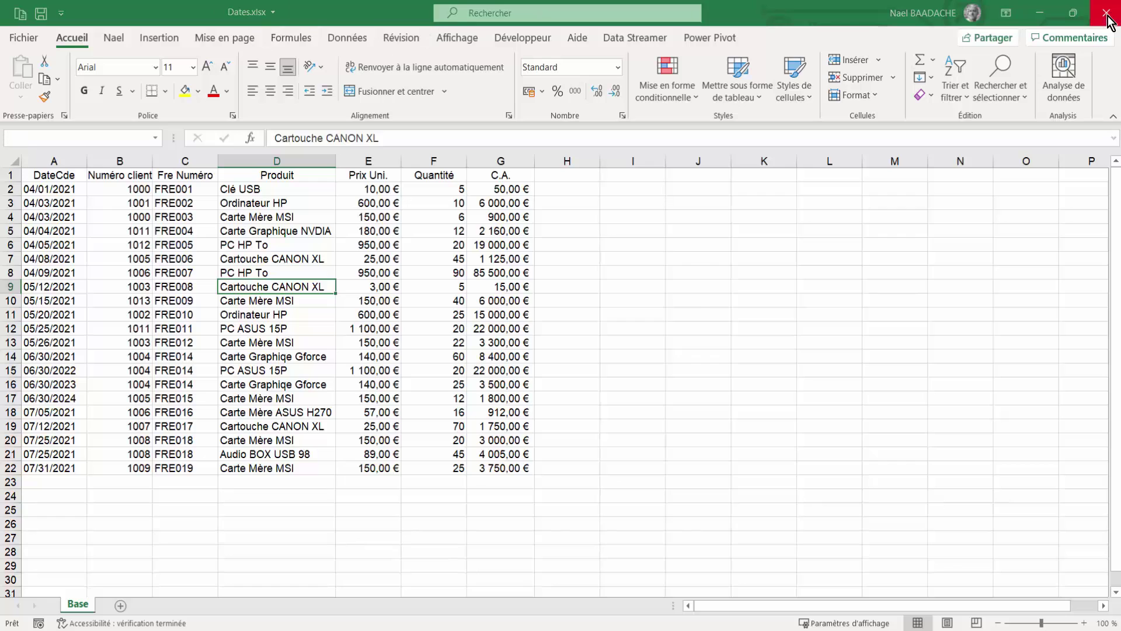
left_click(471, 350)
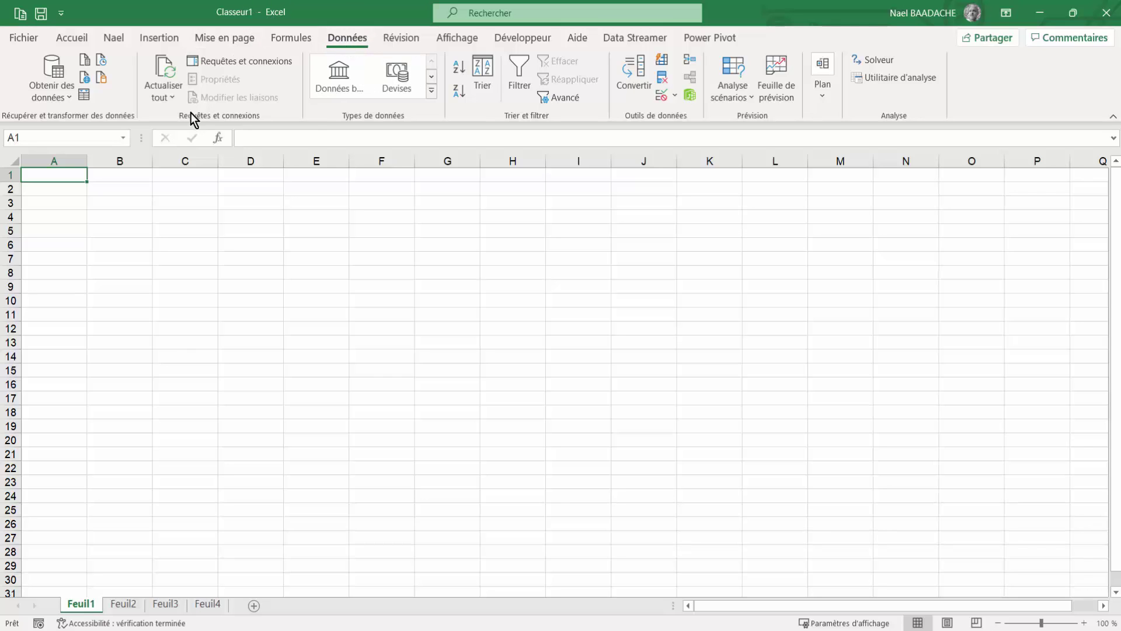
left_click(68, 93)
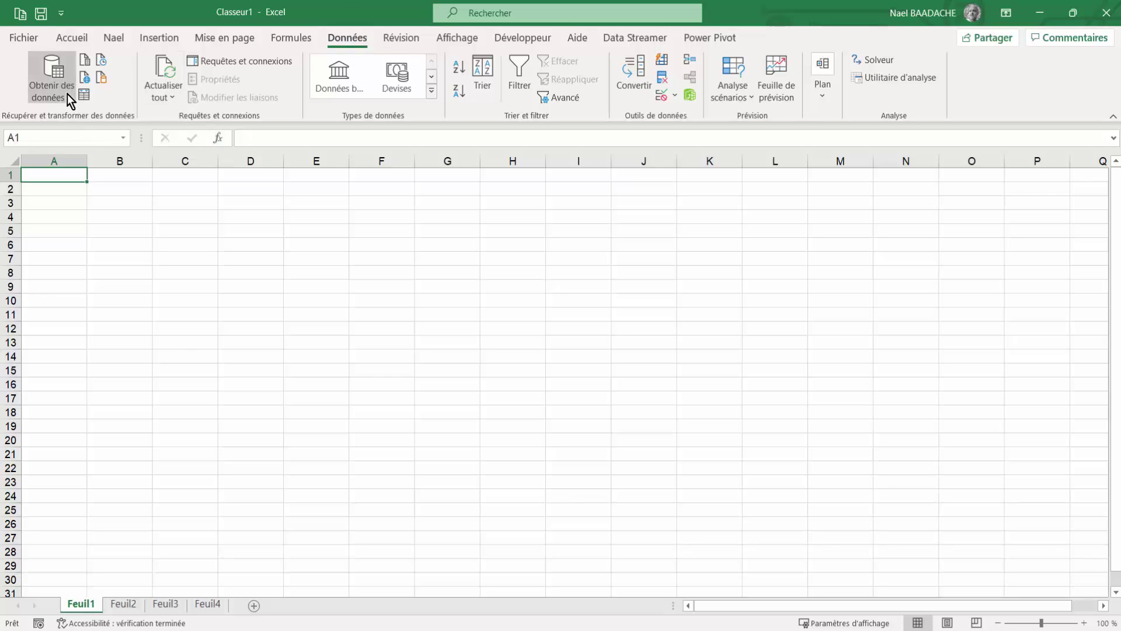
- Import from a workbook, choosing Dates.xlsx in the Bureau folder as the source
left_click(318, 325)
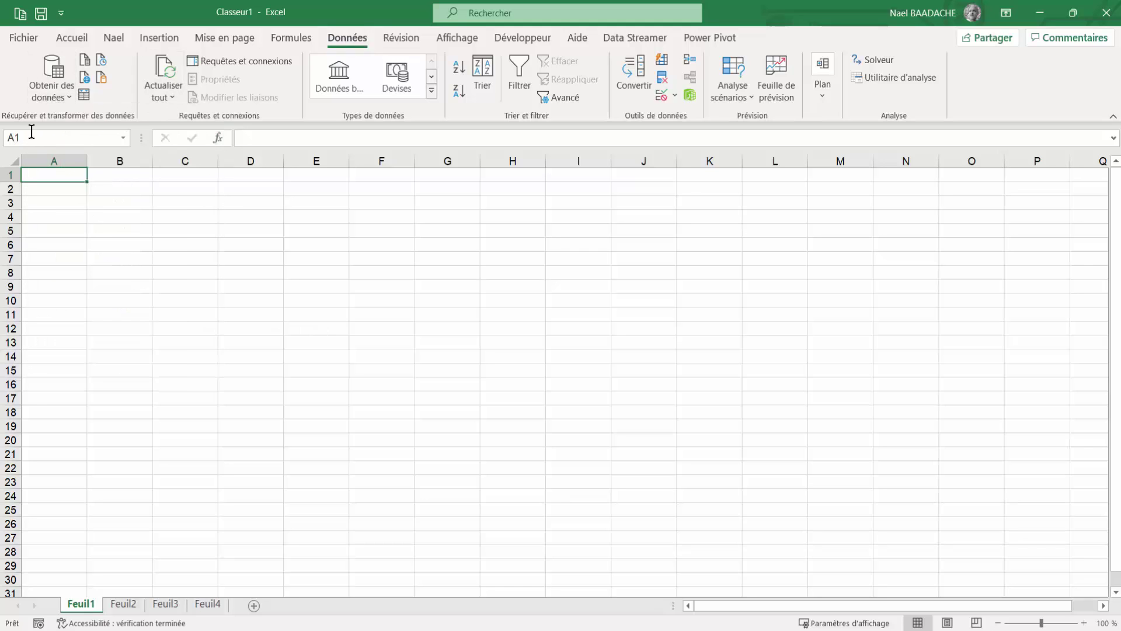
left_click(64, 100)
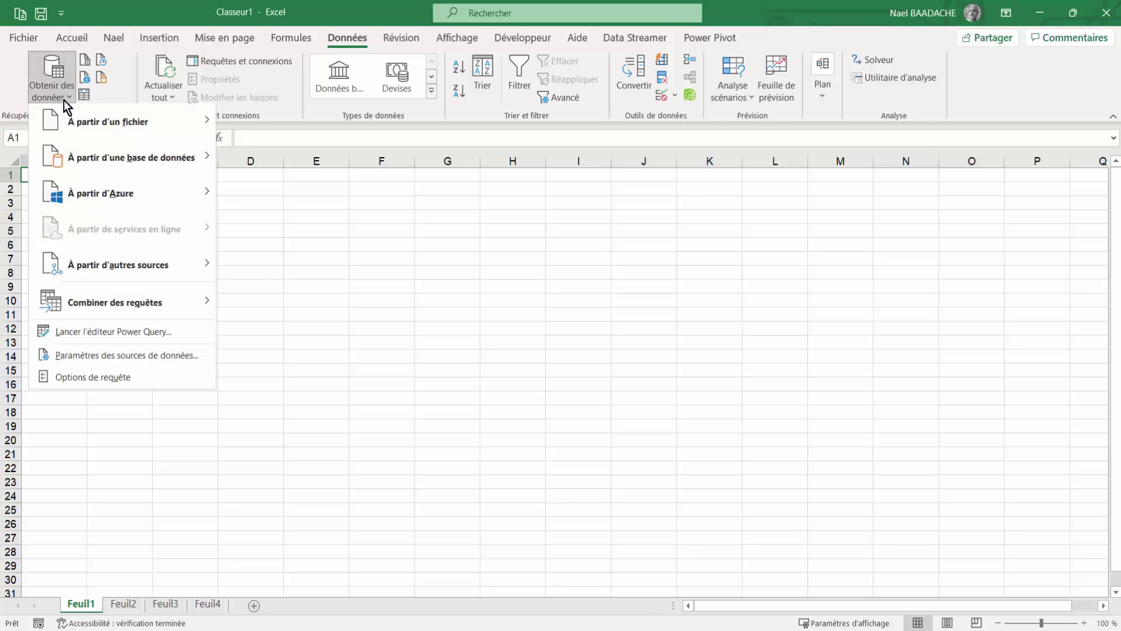
left_click(87, 132)
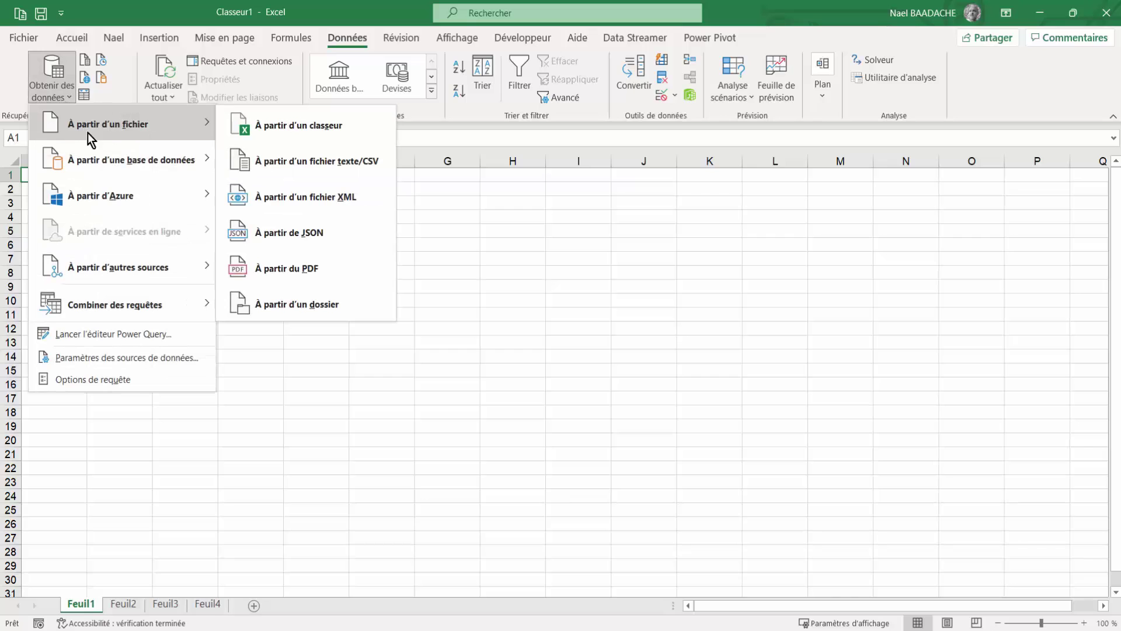
left_click(280, 132)
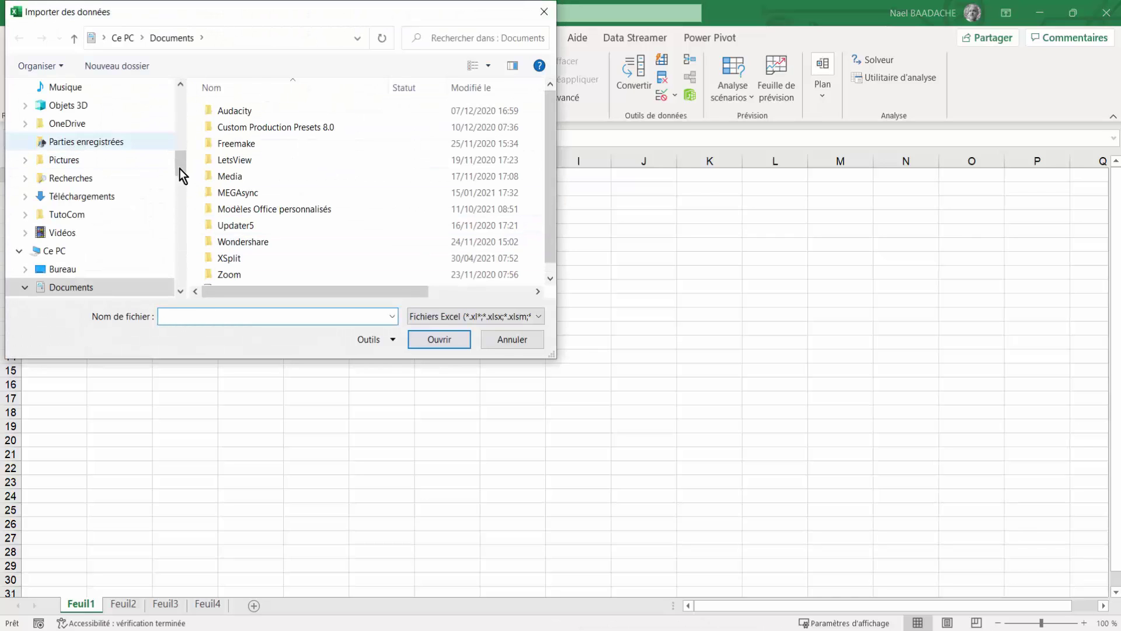
scroll(181, 170, "up", 5)
scroll(175, 84, "up", 2)
left_click(93, 114)
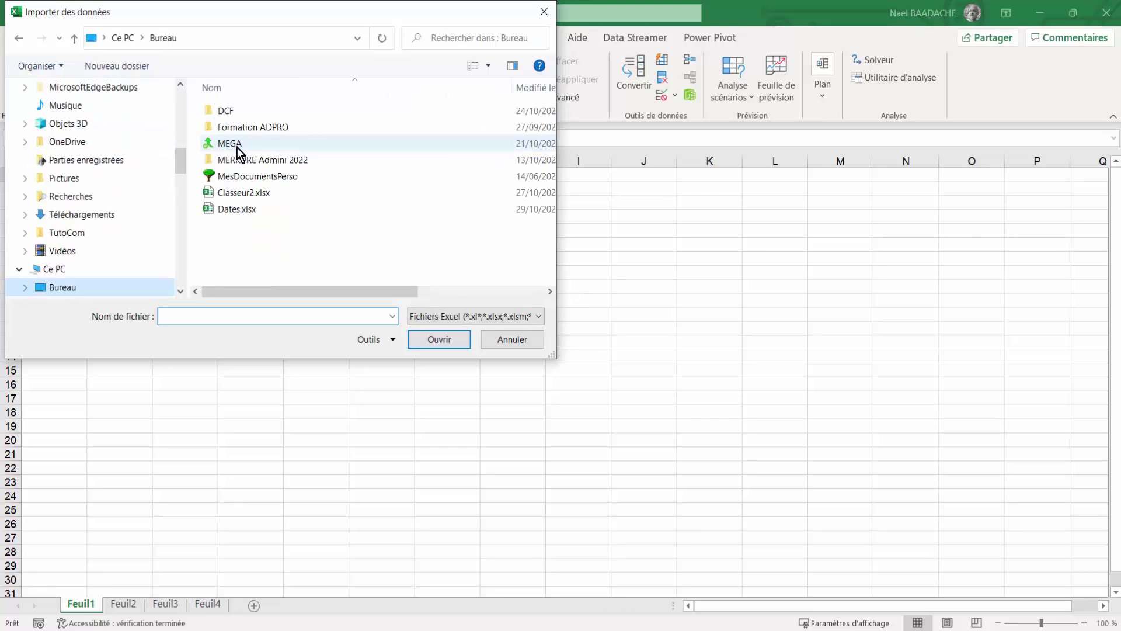
double_click(245, 207)
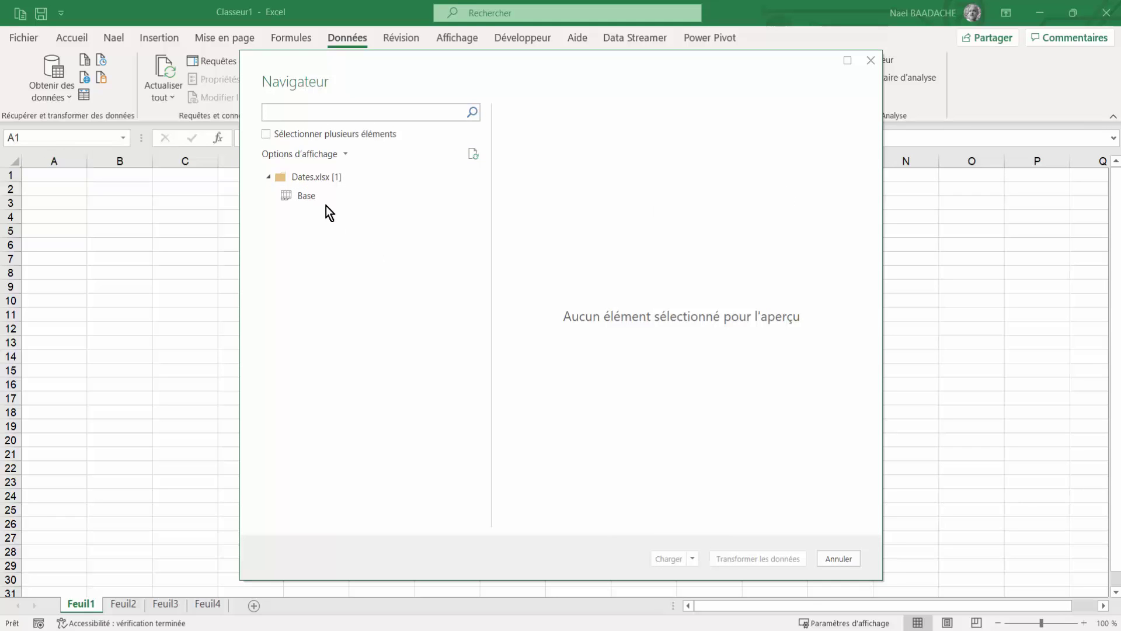
- Preview the Base sheet in the Navigateur and send it to Power Query Editor
left_click(313, 200)
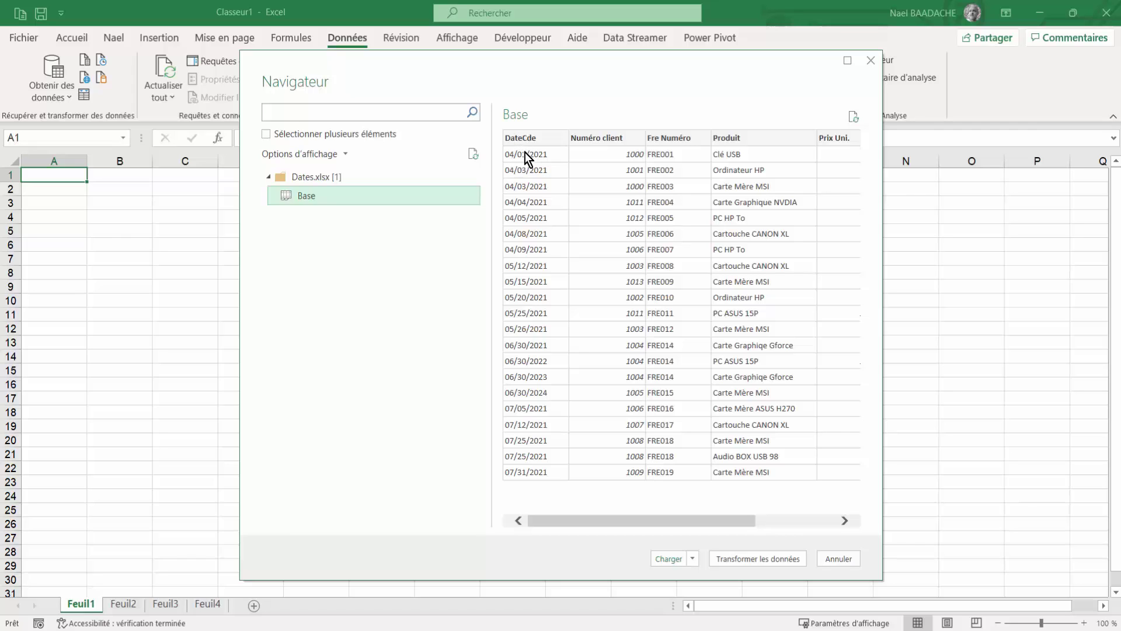
left_click(755, 558)
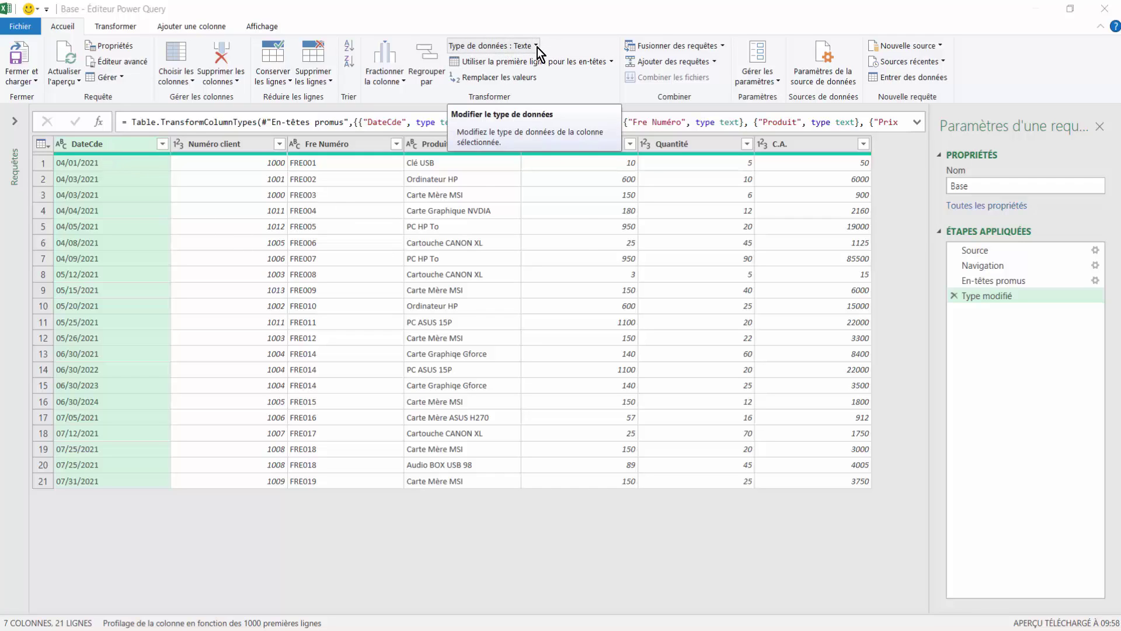
- Try typing DateCde as Date, then delete the error-causing Type modifié step
left_click(536, 46)
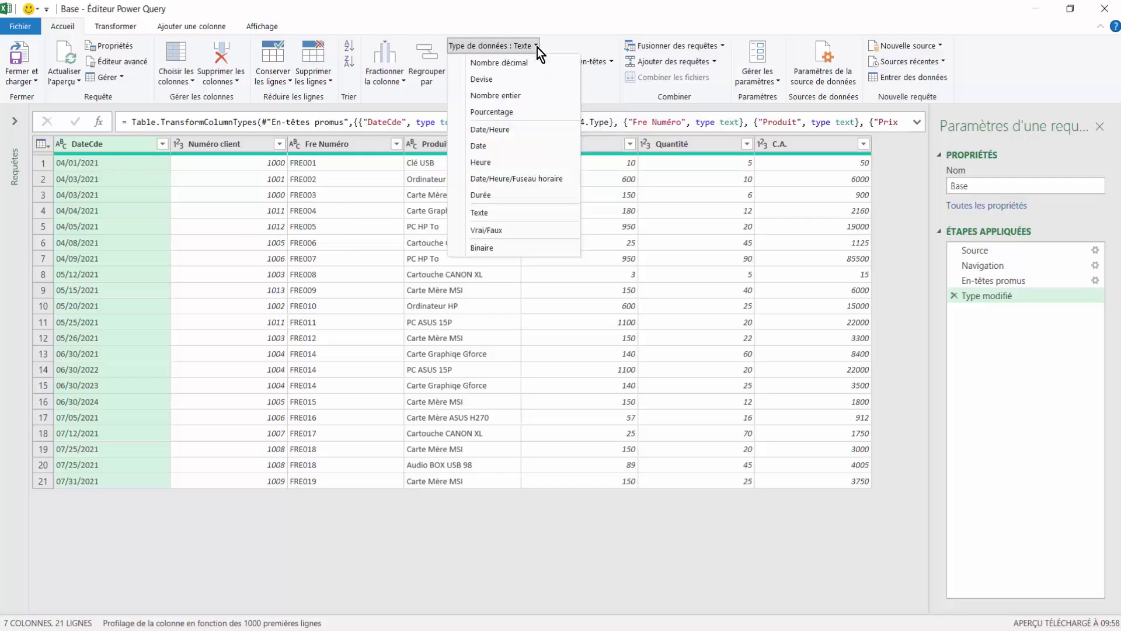
left_click(488, 146)
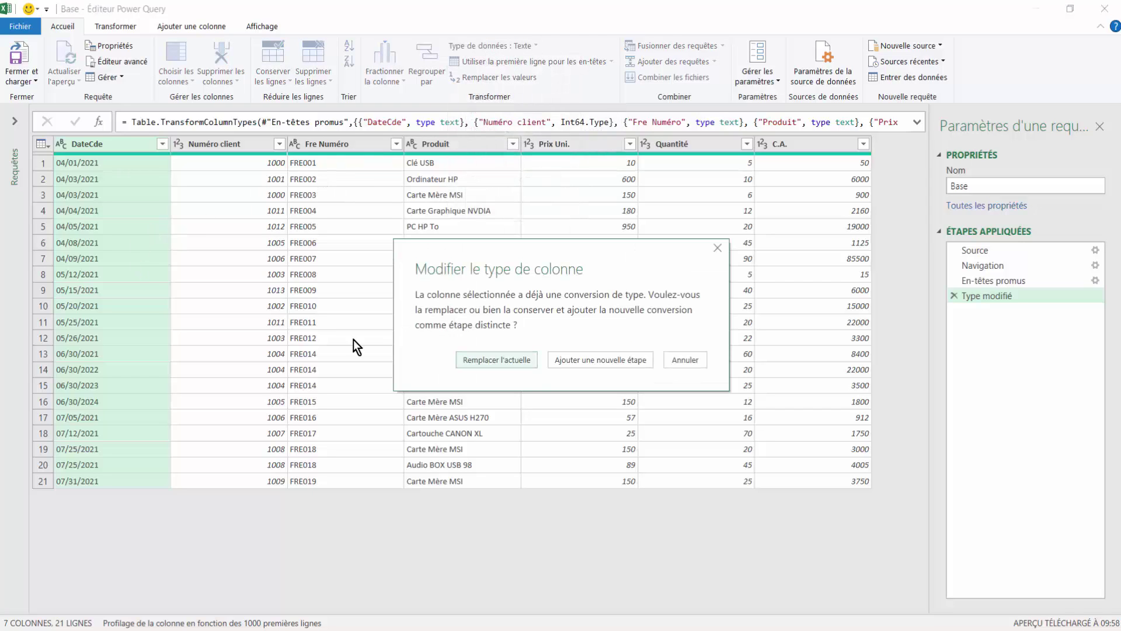
left_click(511, 356)
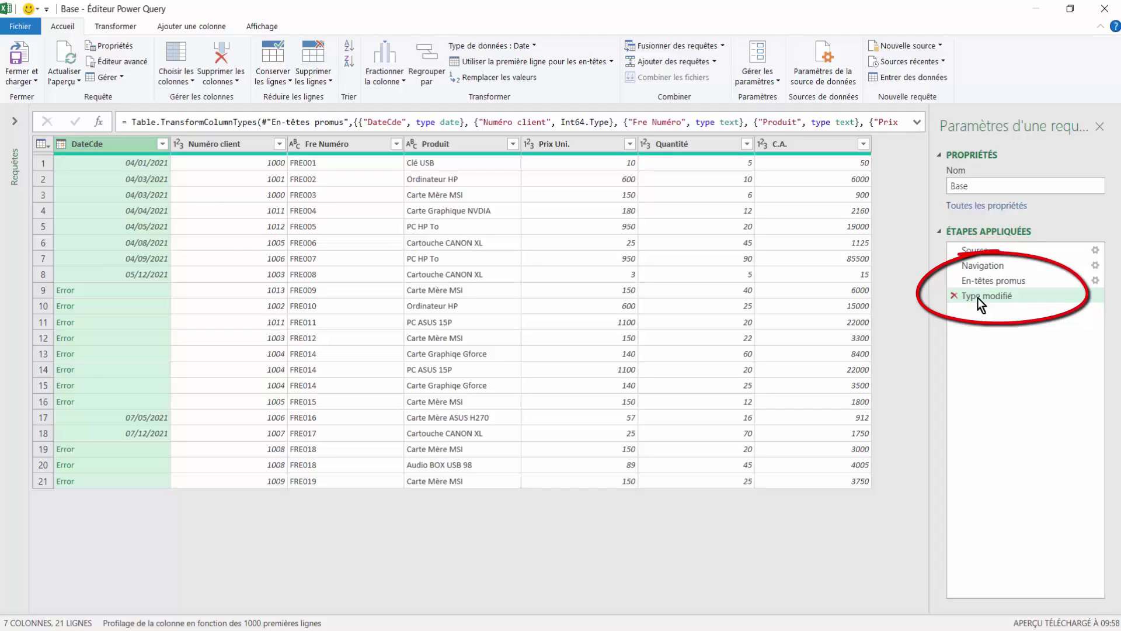
left_click(954, 296)
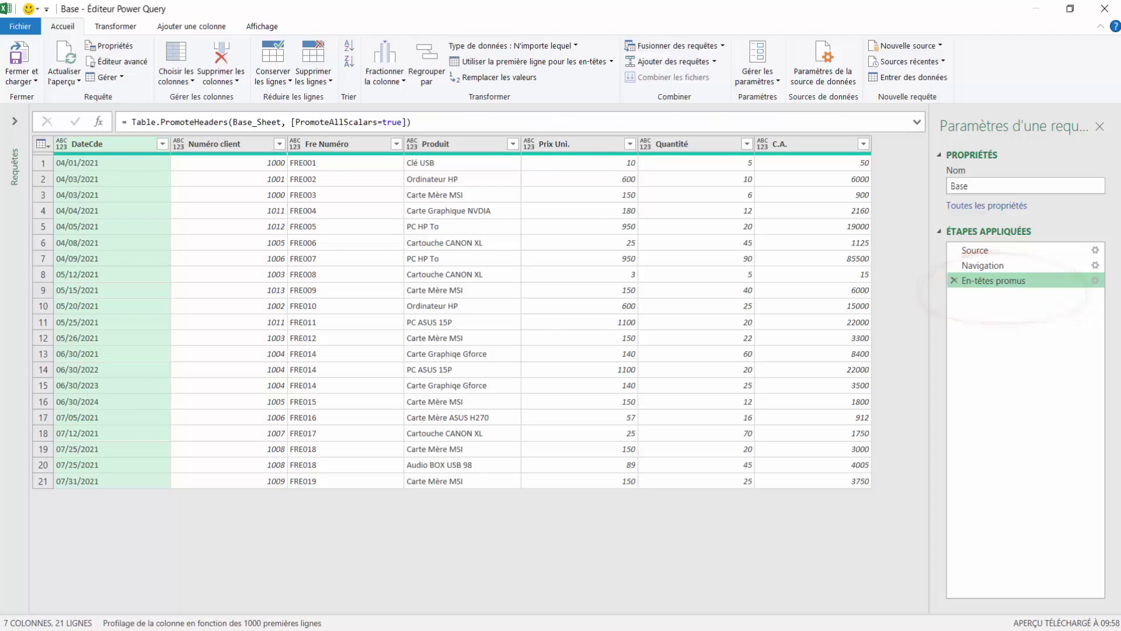
- Convert DateCde to Date using the Français (Canada) locale
right_click(101, 146)
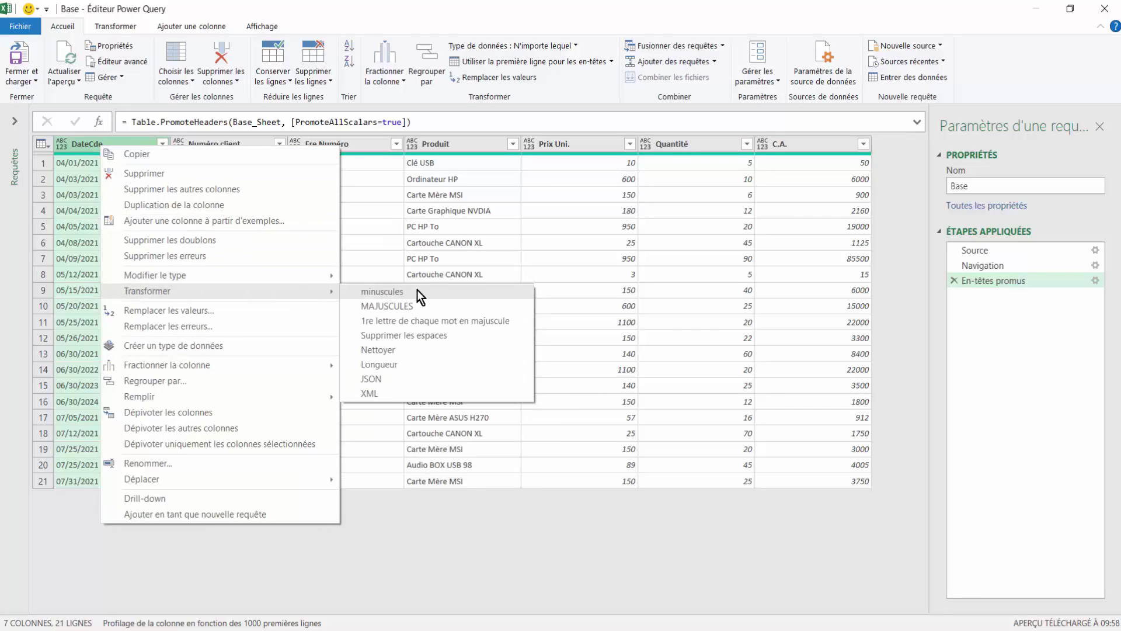
mouse_move(155, 275)
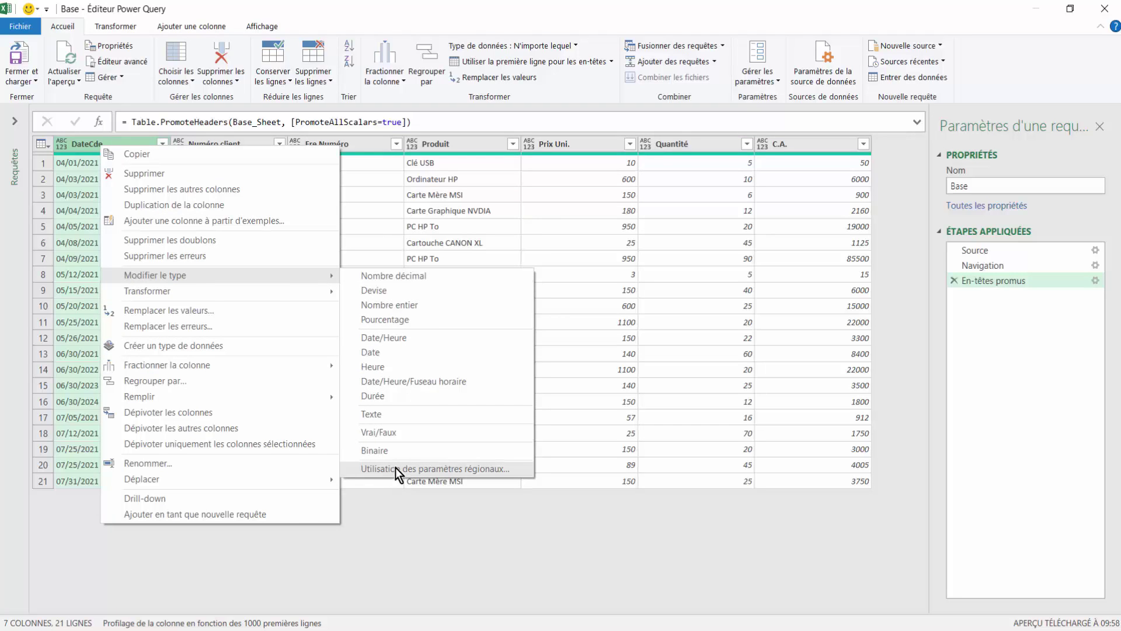
left_click(395, 468)
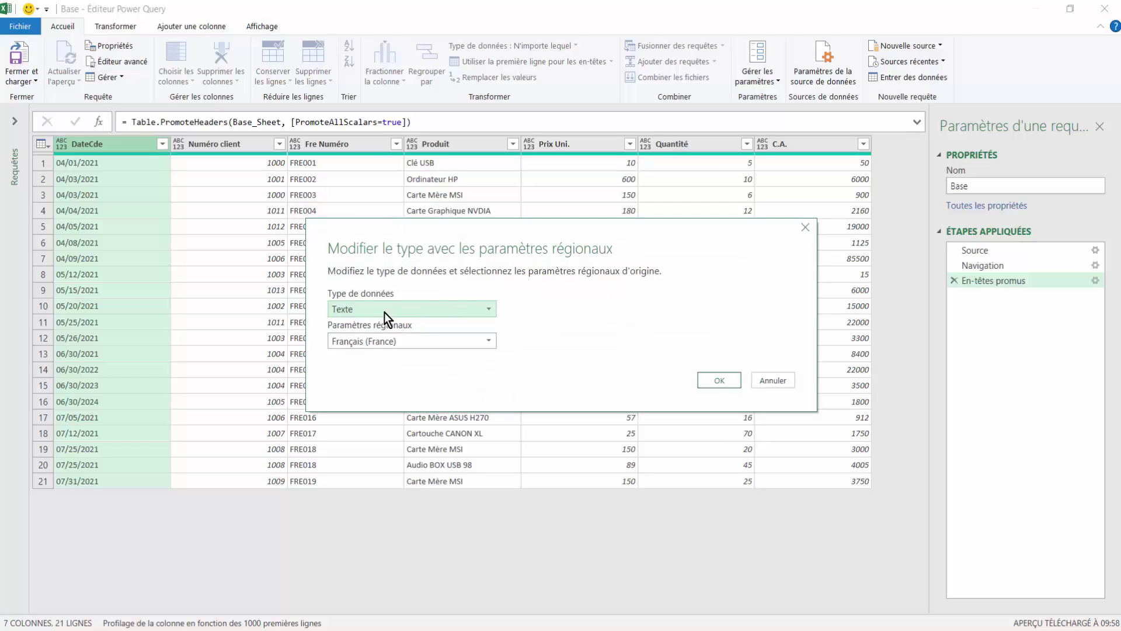
left_click(483, 313)
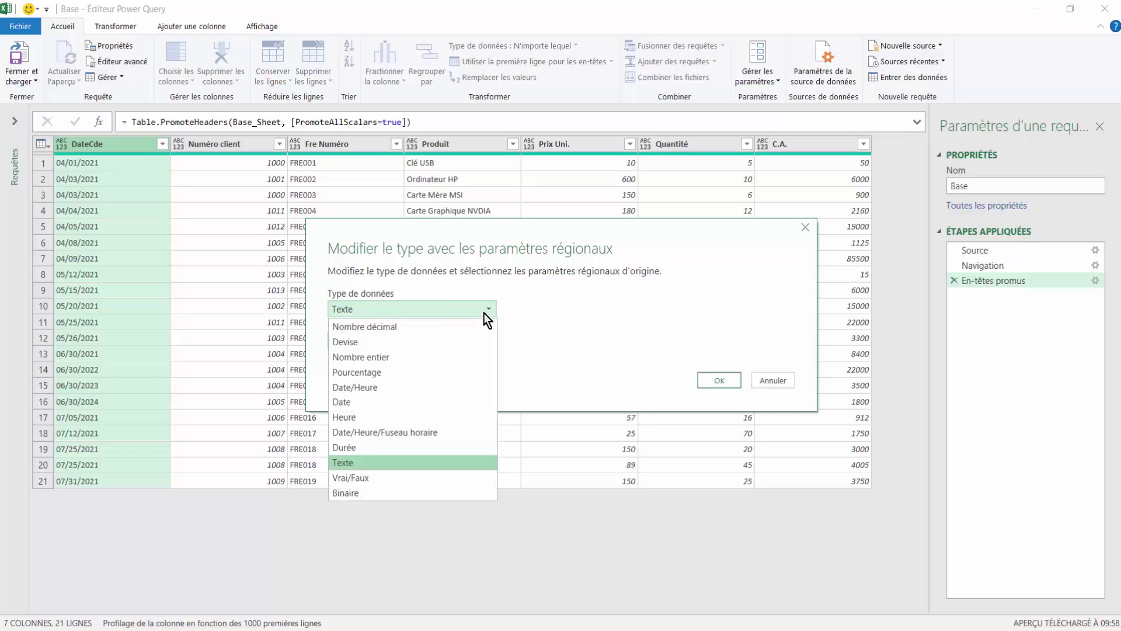
left_click(348, 403)
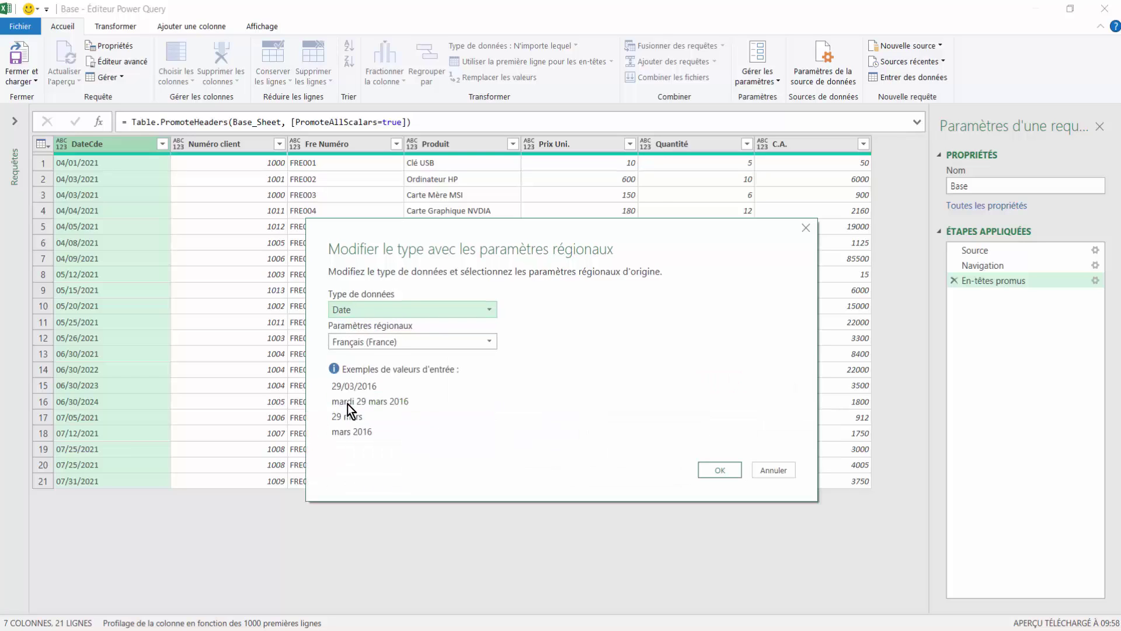
left_click(385, 342)
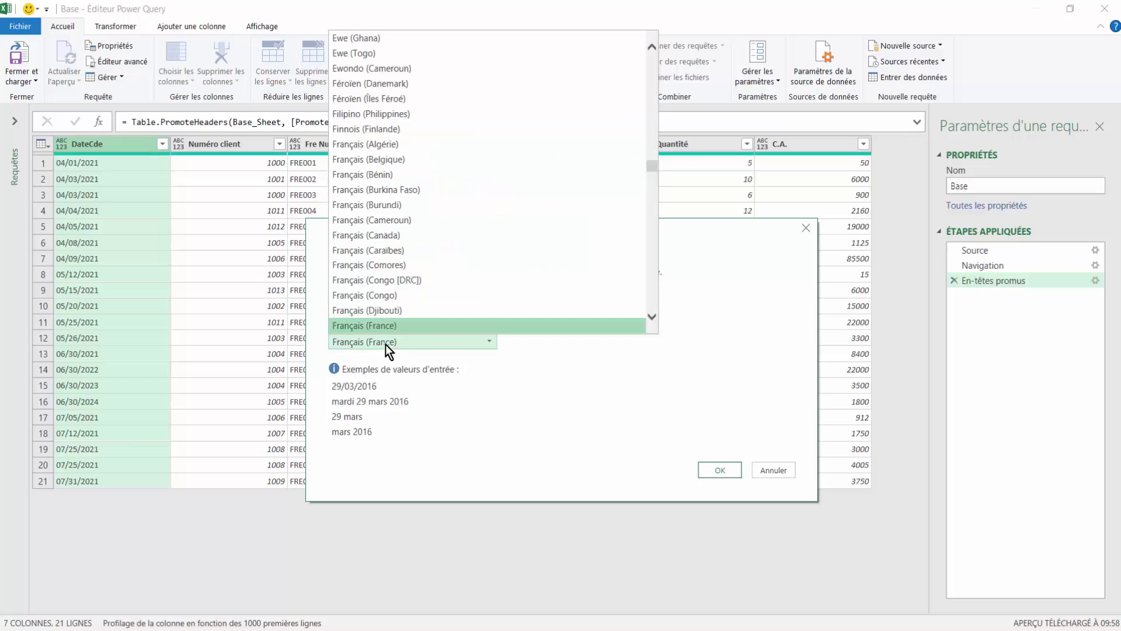
left_click(384, 236)
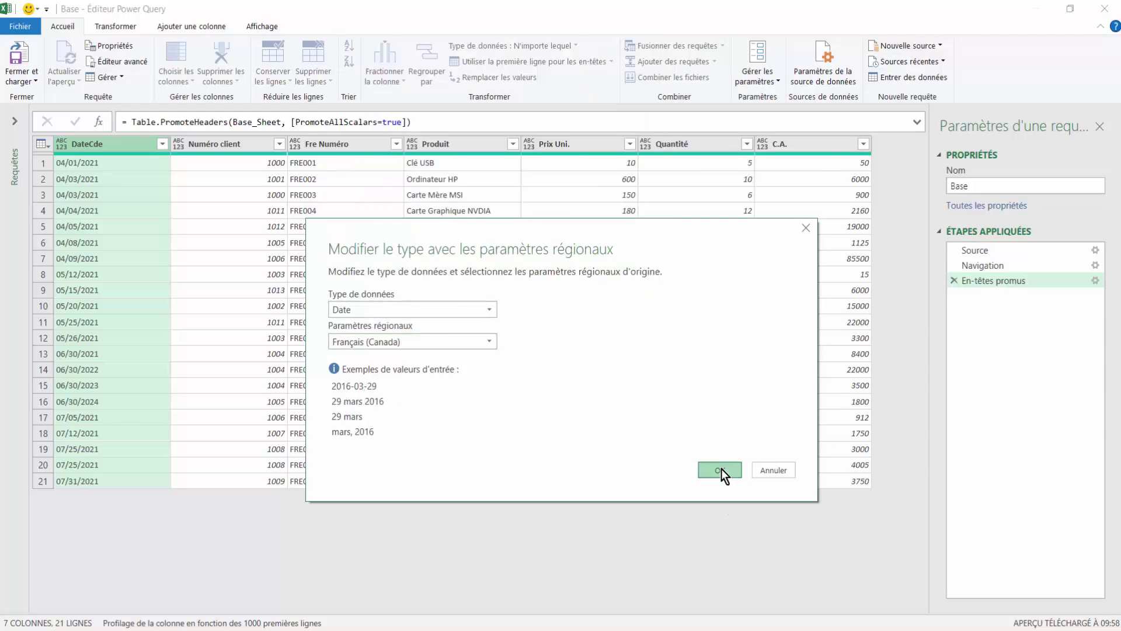
left_click(720, 470)
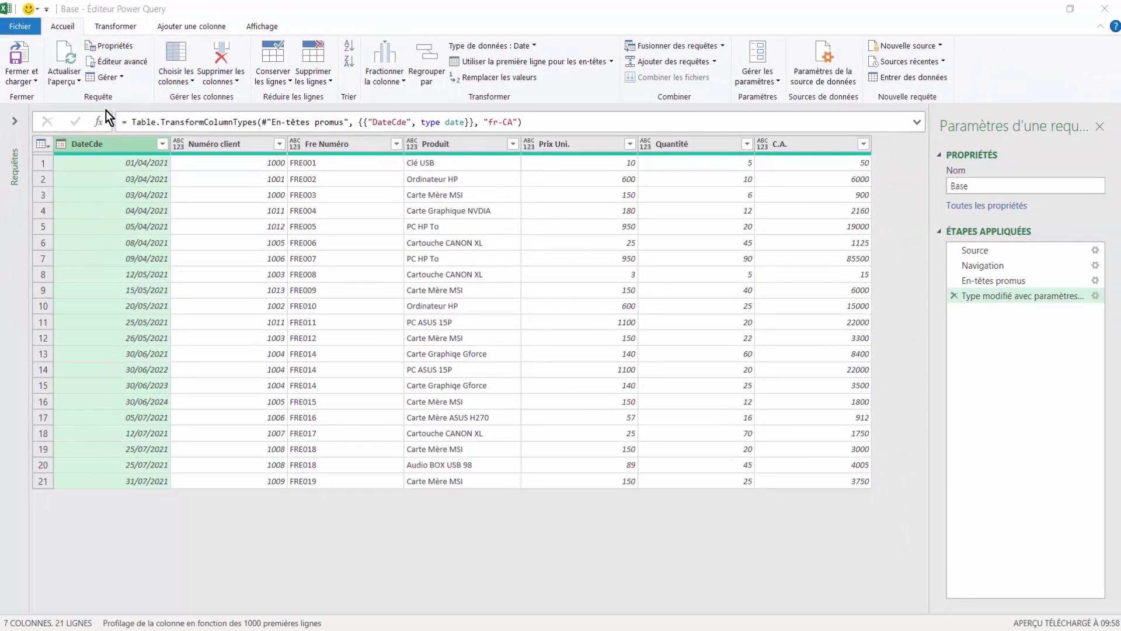
- Close and load the Base query into Classeur1 and check the converted date in A2
left_click(26, 82)
left_click(38, 98)
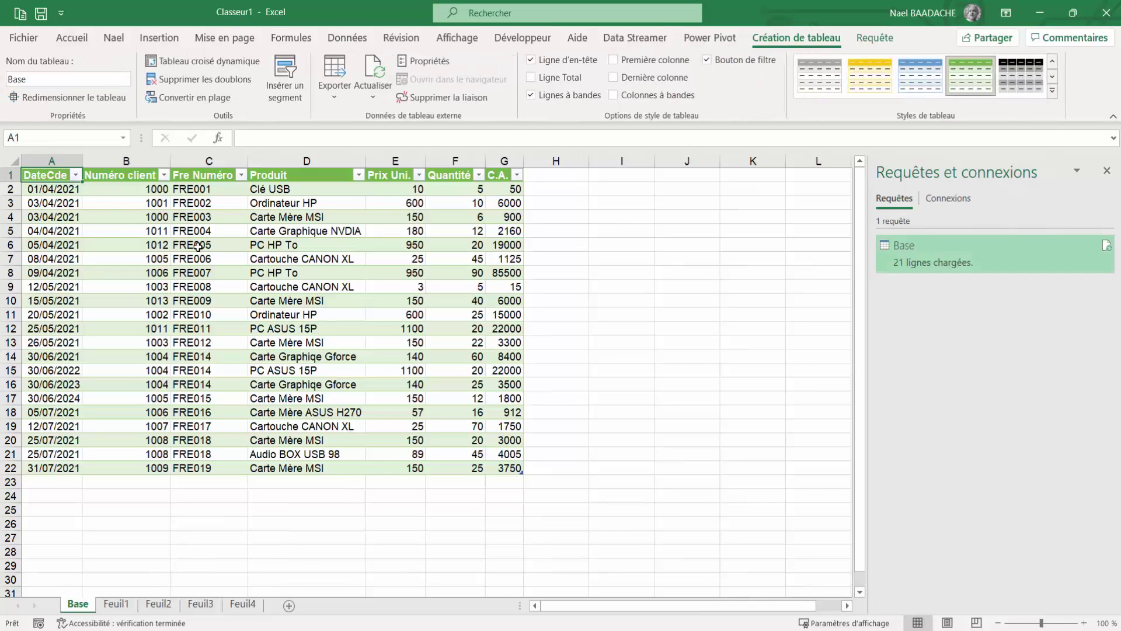
left_click(199, 245)
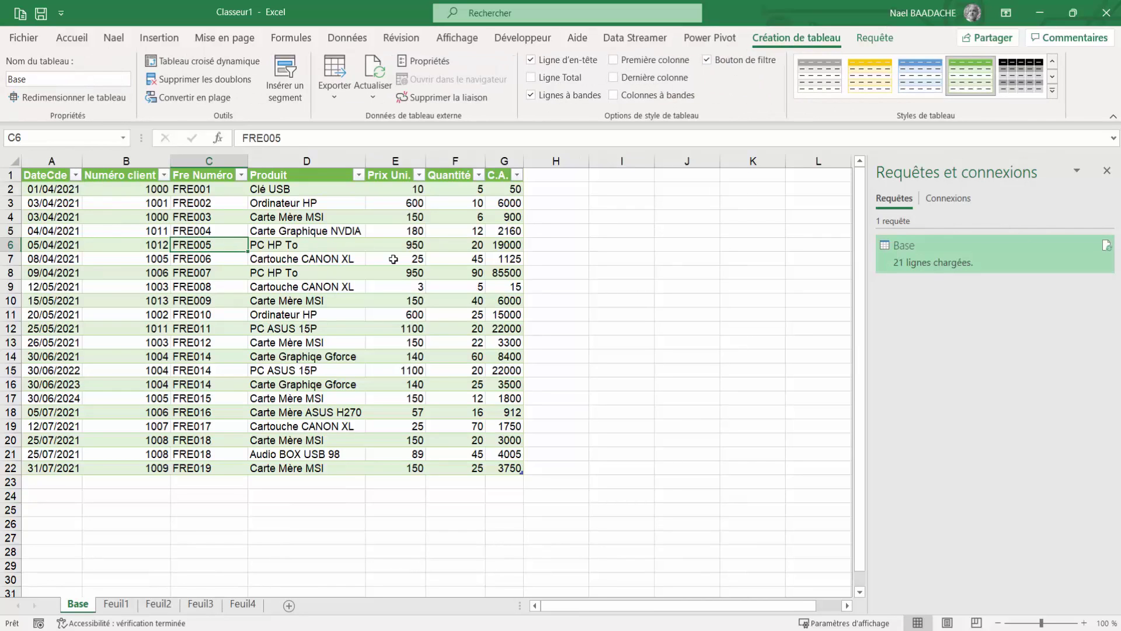
left_click(54, 190)
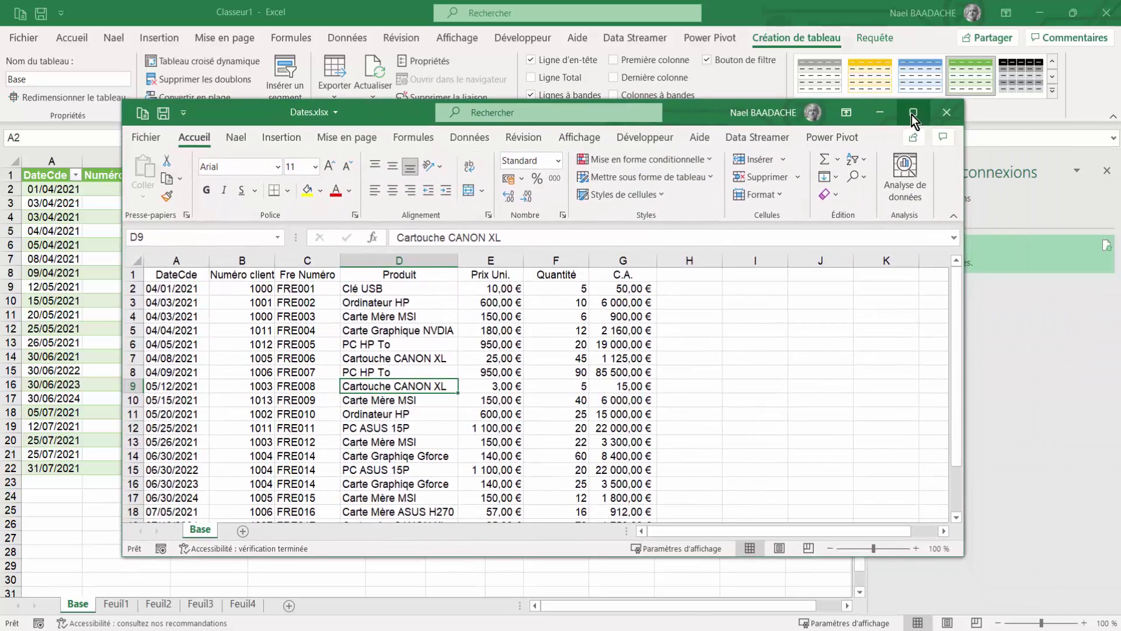
- Maximize Dates.xlsx and enter 08/31/2021 in A23 and the customer number in B23
left_click(912, 115)
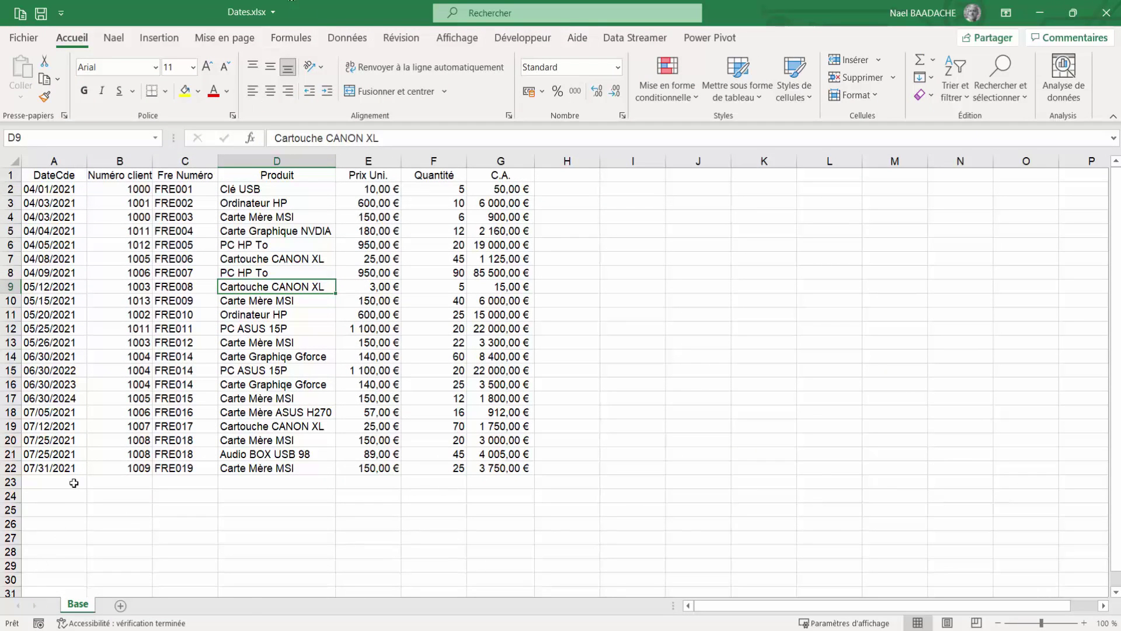
left_click(74, 483)
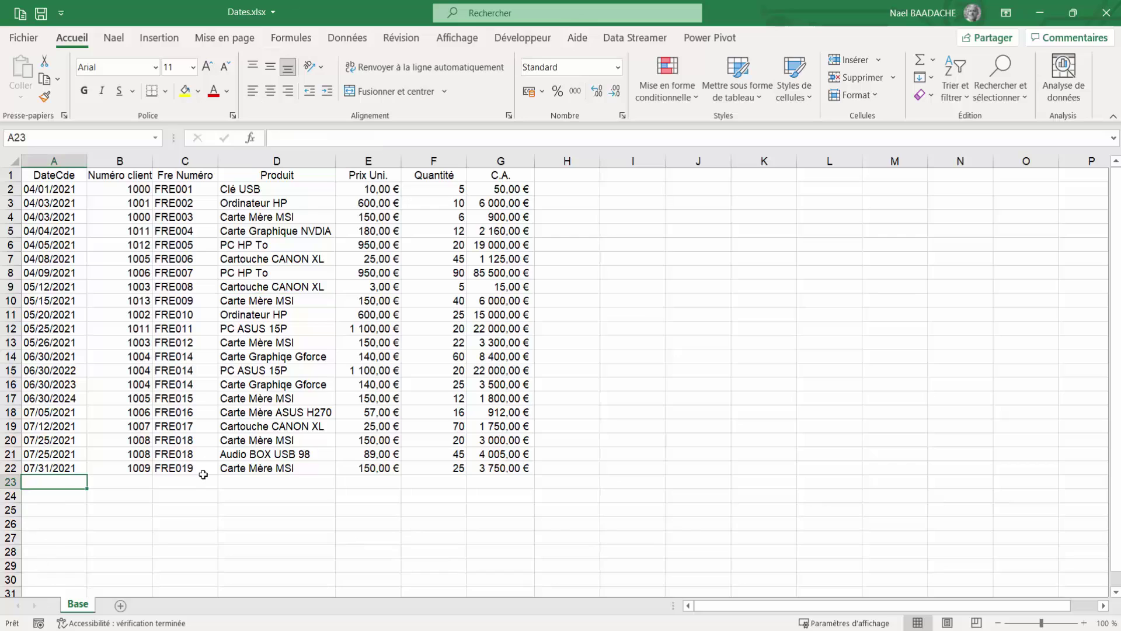
type("0")
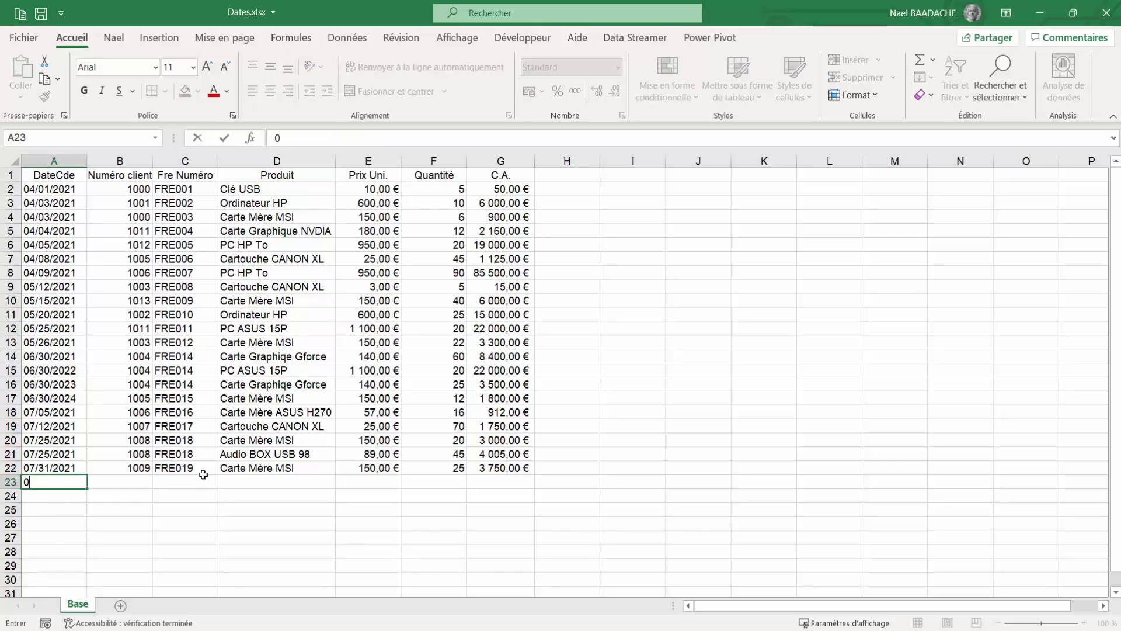
type("8/")
type("31/")
type("2021")
key("Return")
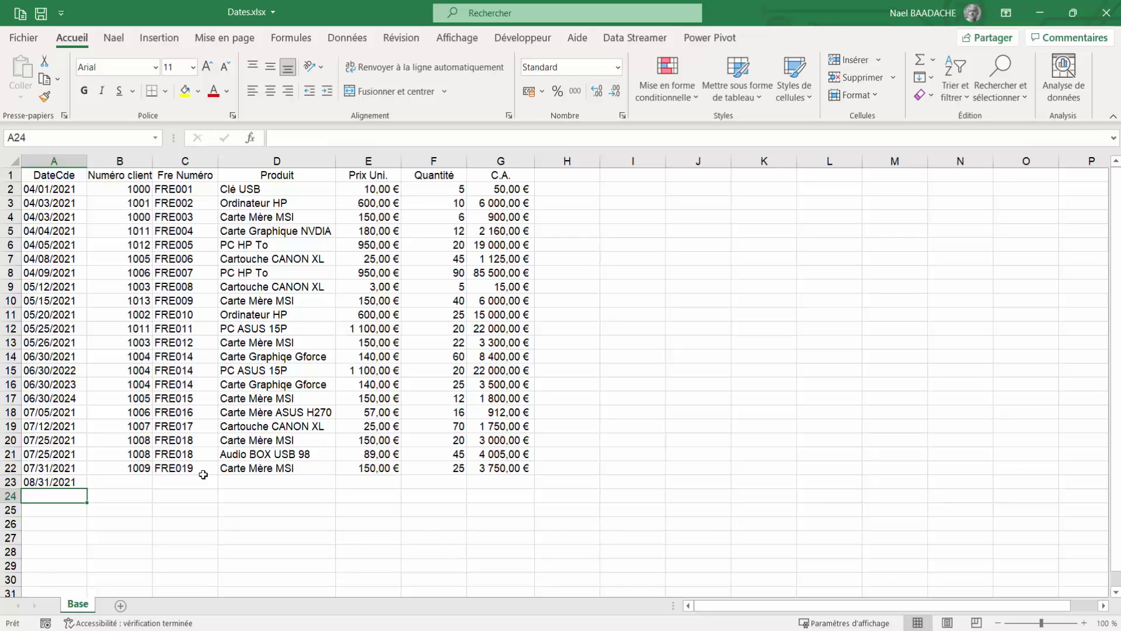
left_click(143, 482)
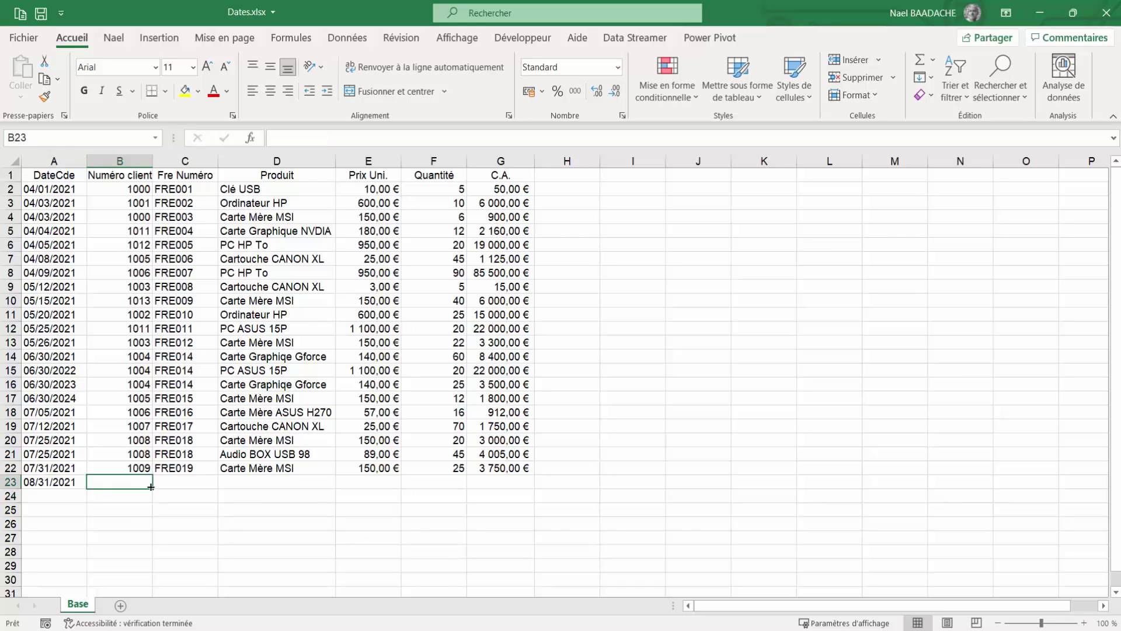
type("1010")
key("Tab")
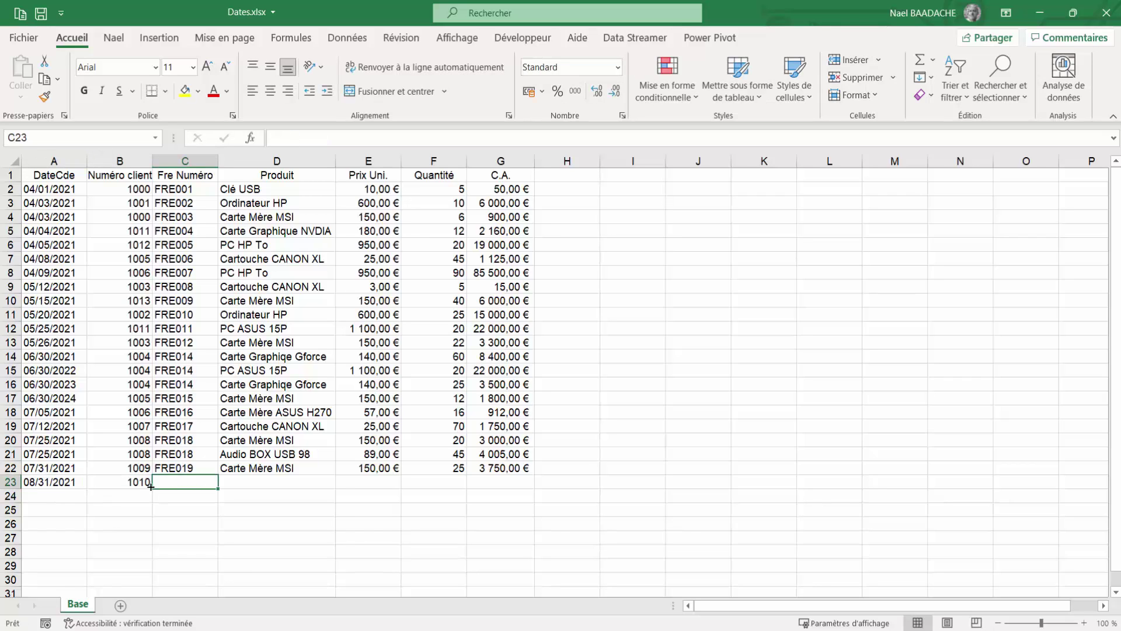
- Complete row 23 with FRE020, Carte mère MSI, unit price 150 and quantity 30
type("FRE020")
key("Tab")
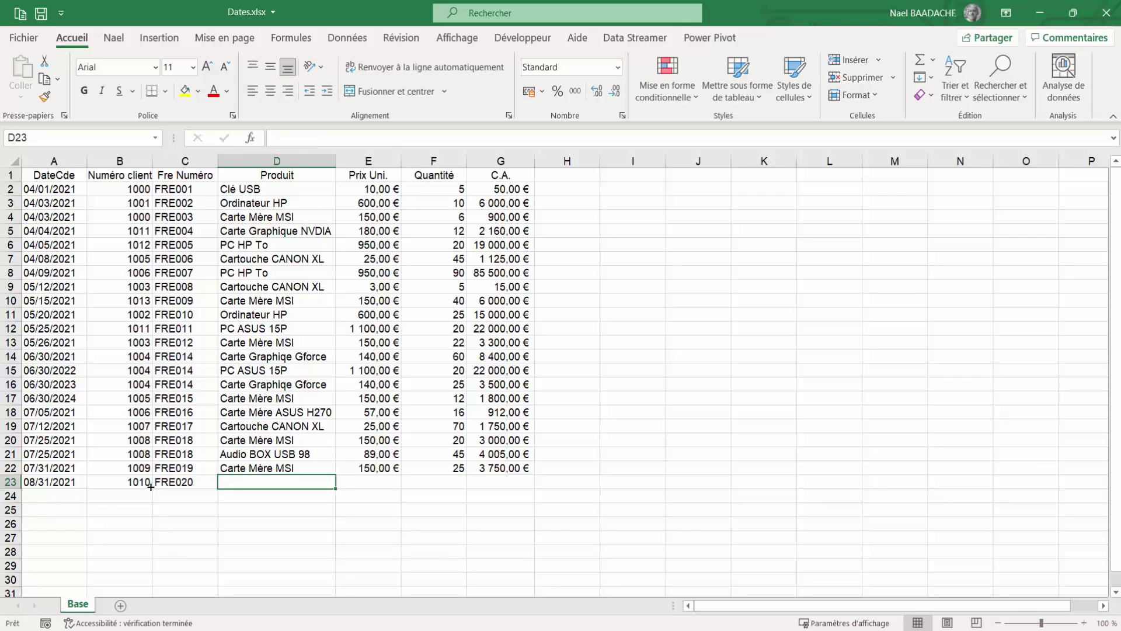
type("Carte m")
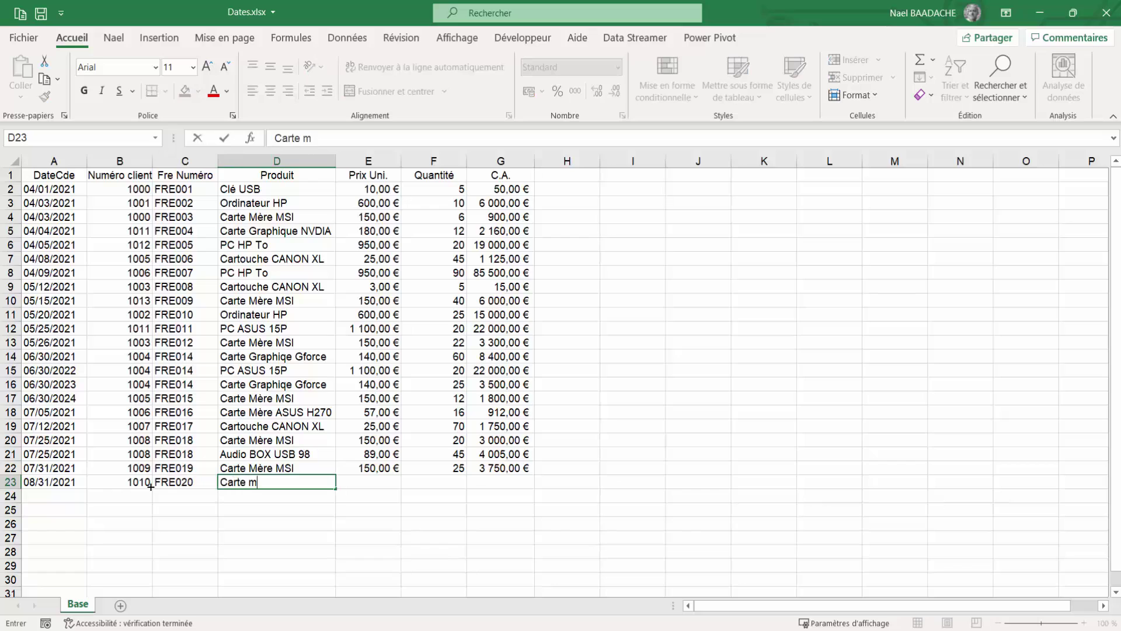
type("ère MSI")
key("Tab")
type("150")
key("Tab")
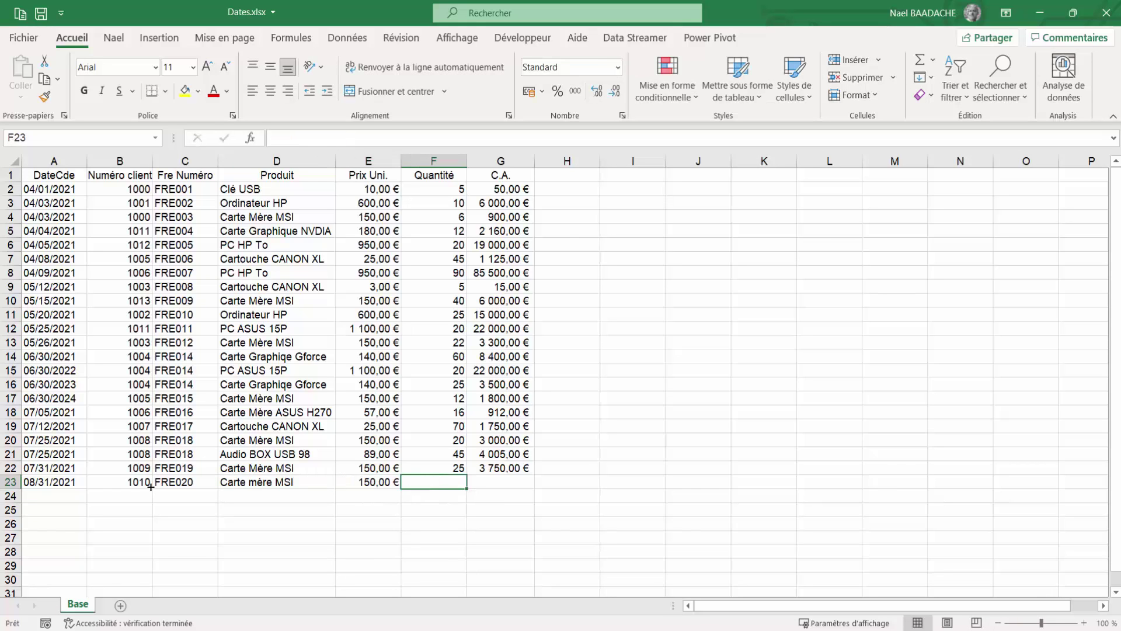
type("30")
key("Tab")
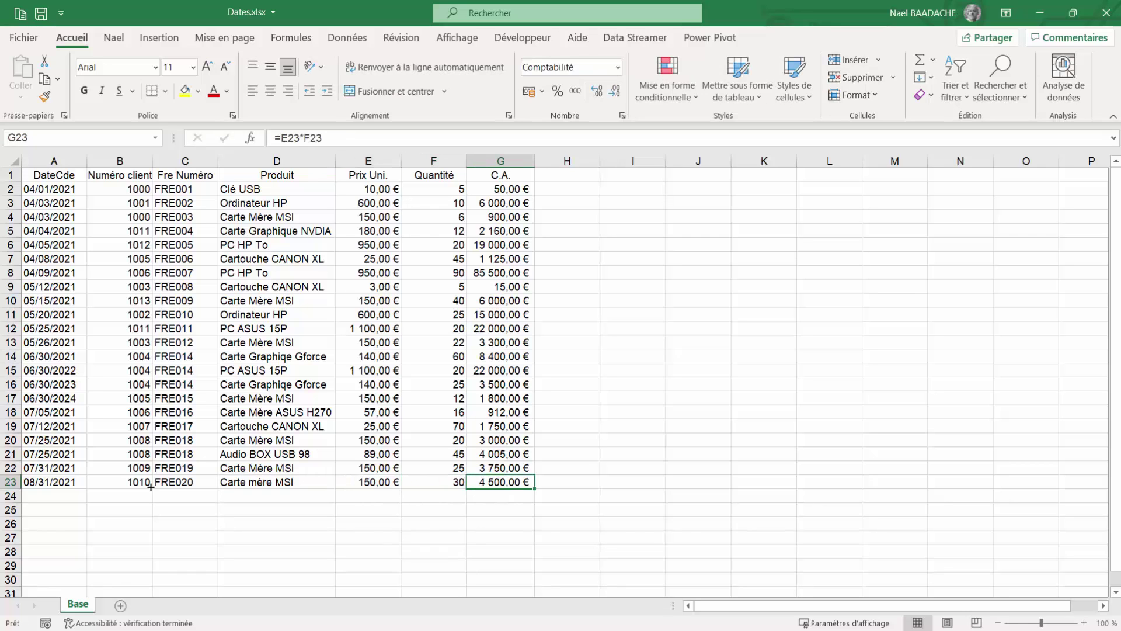
- Save Dates.xlsx, dismissing the save error, and close it with Enregistrer
key("Return")
key("ctrl+s")
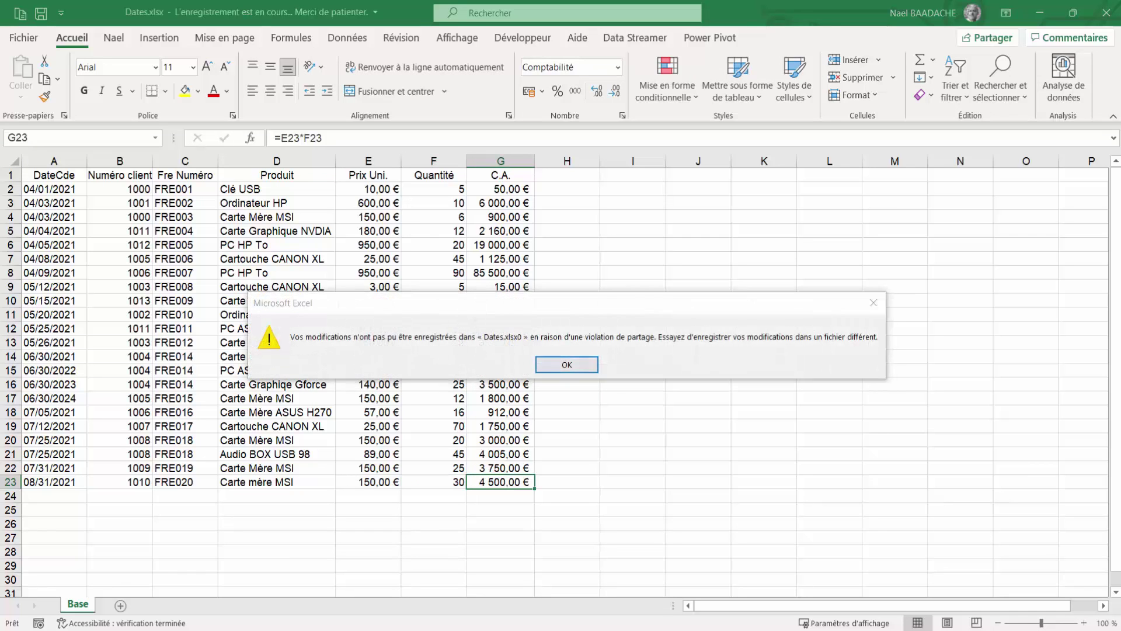
key("Return")
left_click(362, 259)
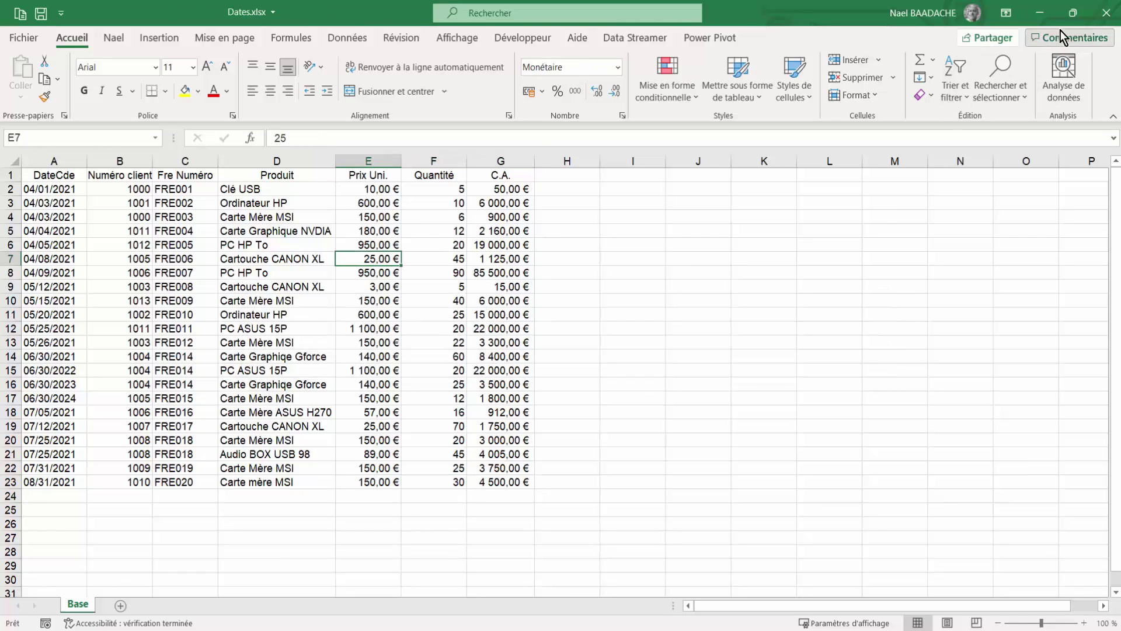
left_click(1106, 18)
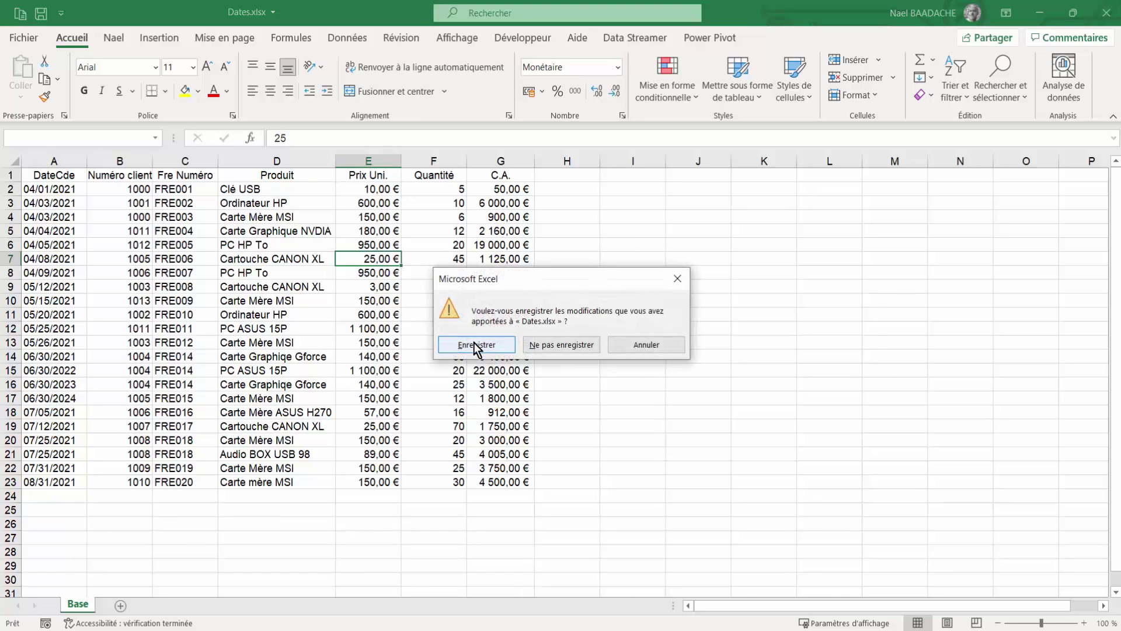
left_click(475, 342)
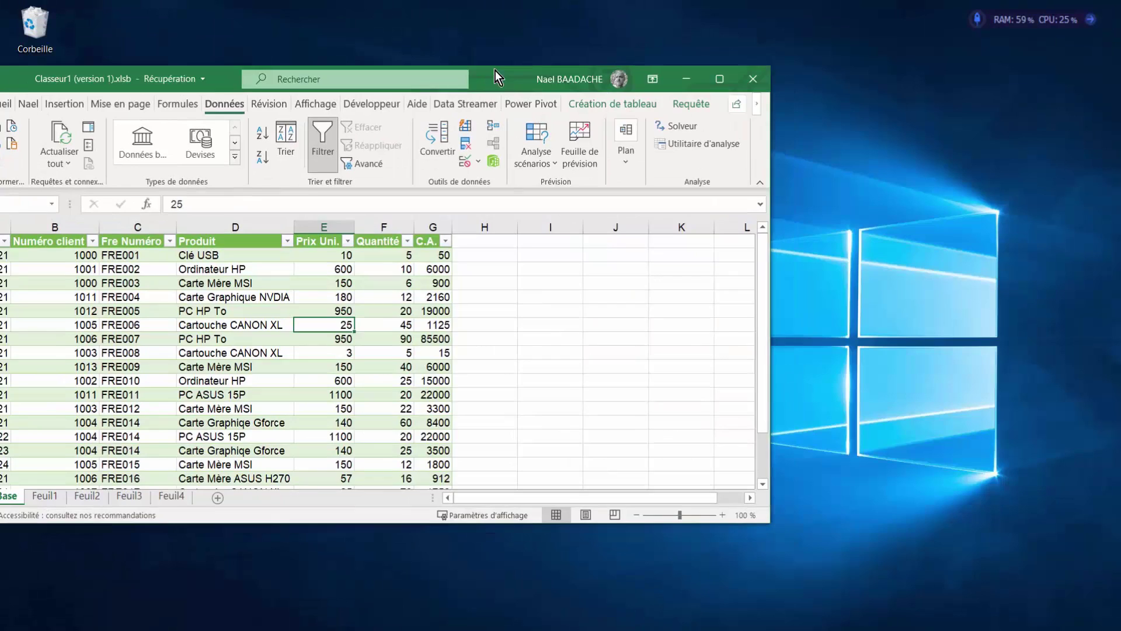
- Maximize Classeur1 and run Actualiser tout so the Base table gains the 31/08/2021 row
left_click_drag(495, 70, 608, 127)
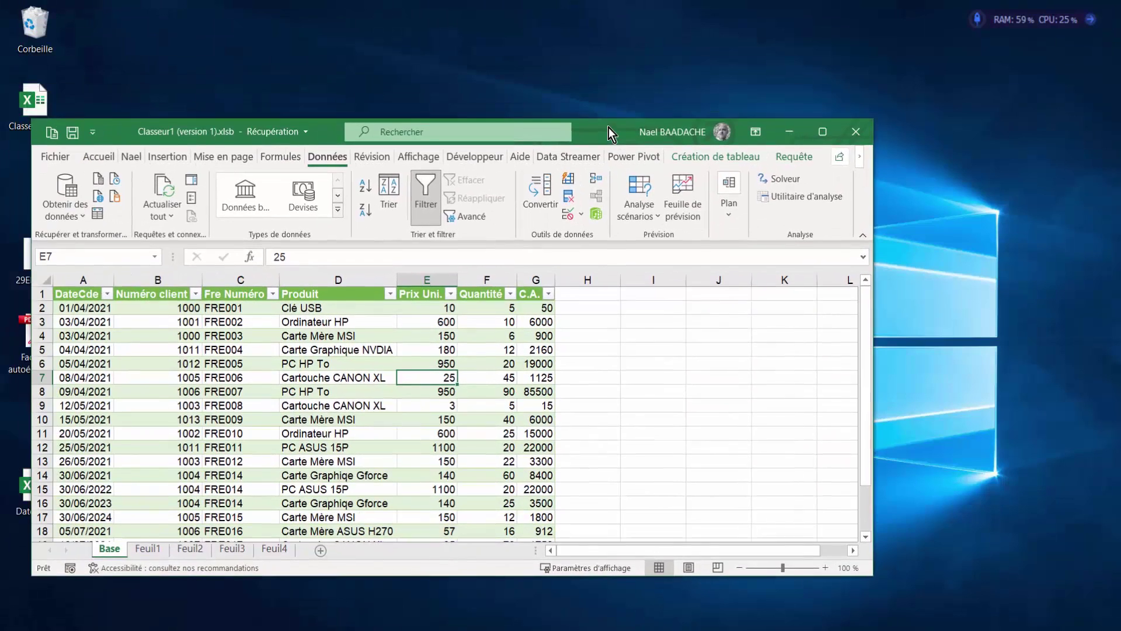
left_click(822, 130)
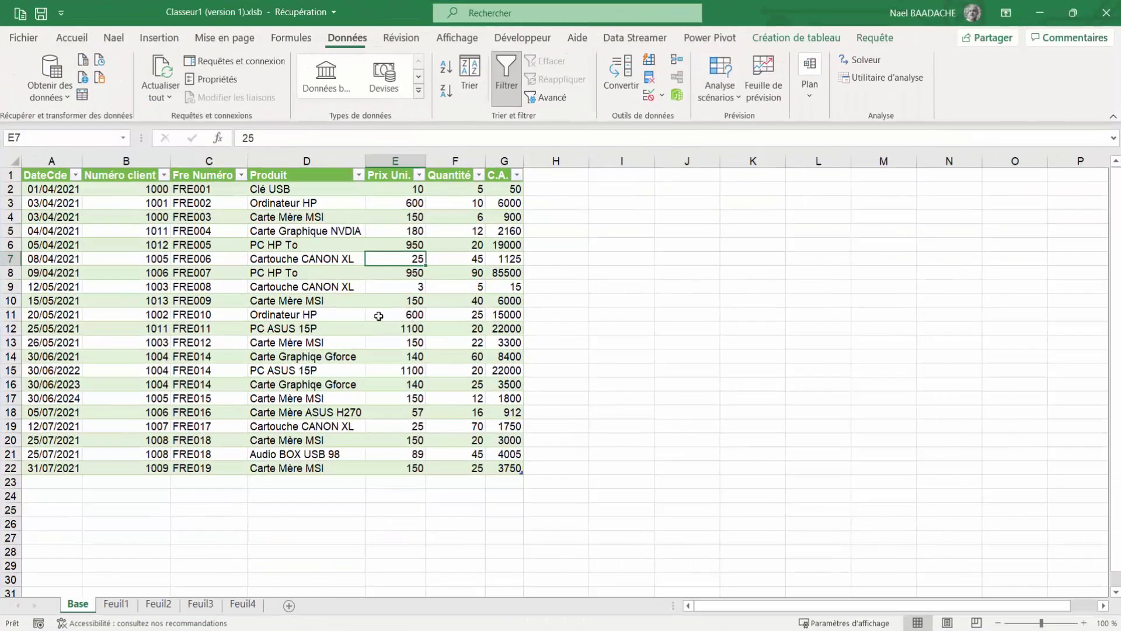
left_click(342, 301)
left_click(204, 357)
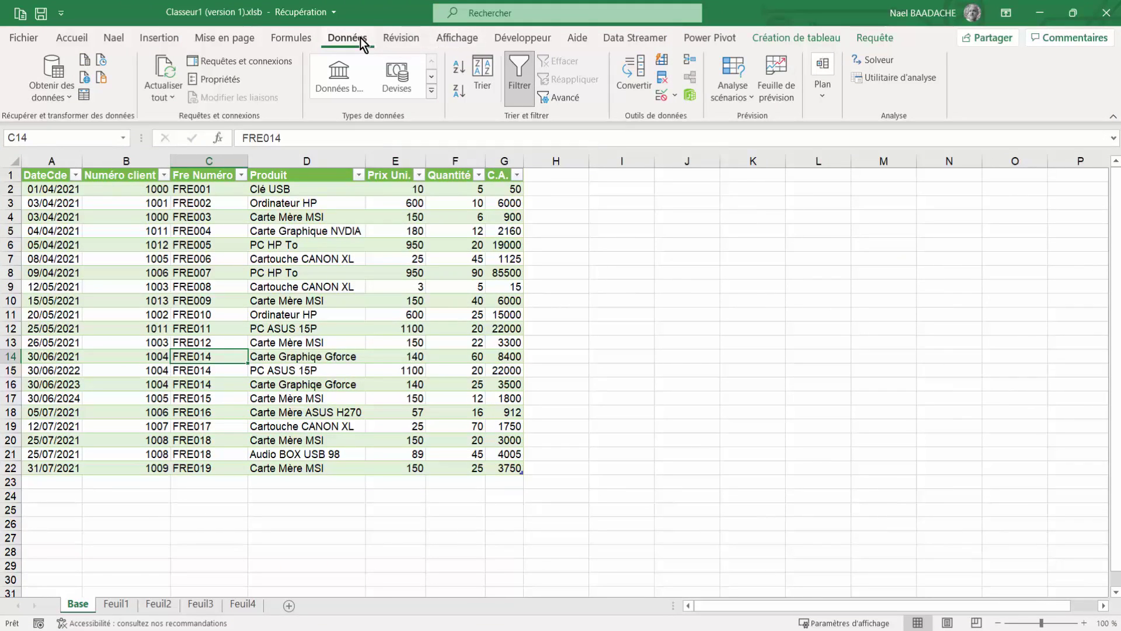
left_click(162, 96)
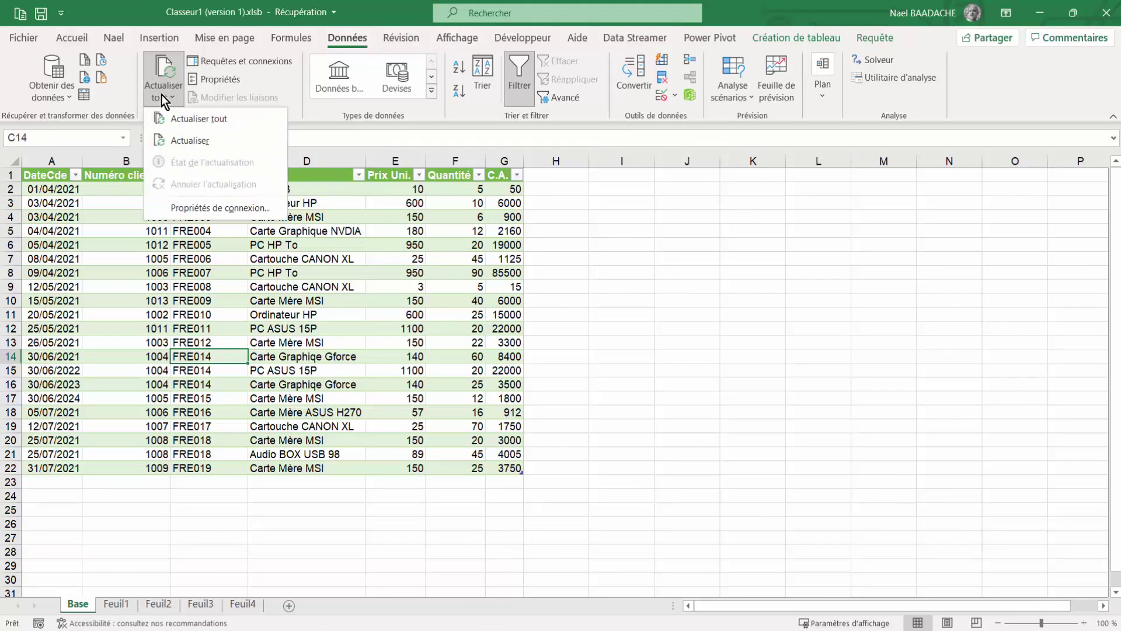
left_click(184, 118)
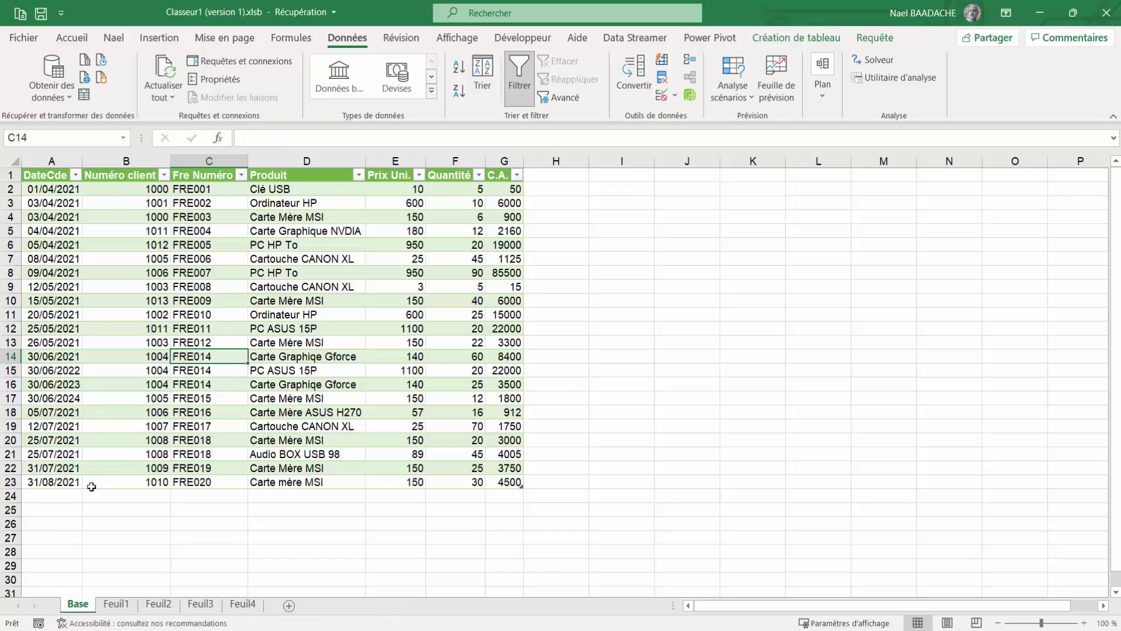
left_click(57, 482)
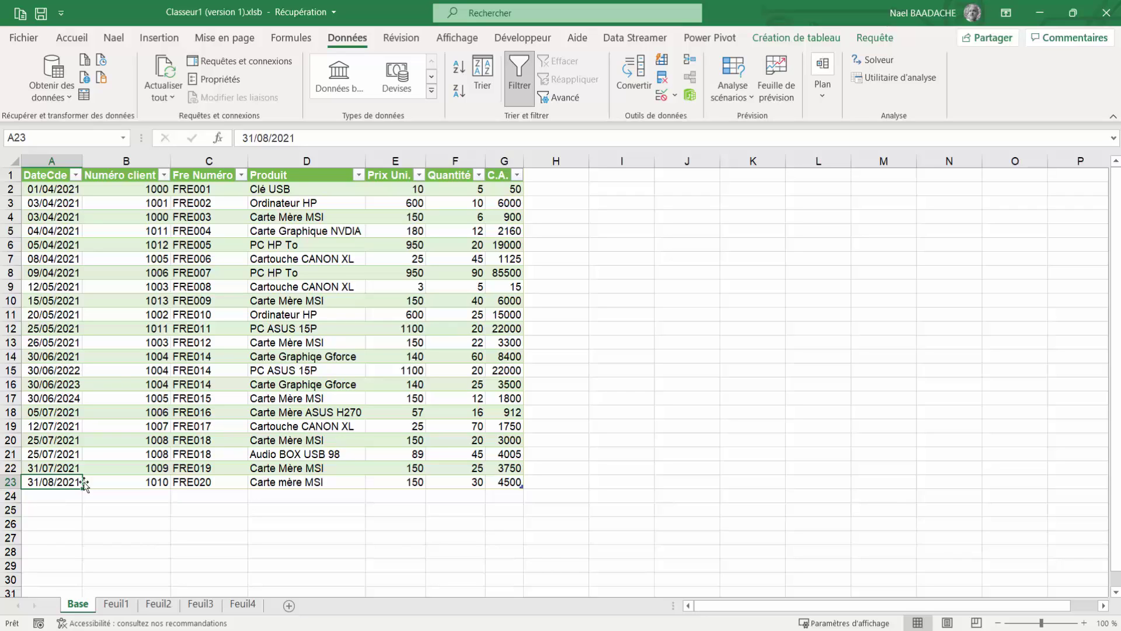
left_click(149, 341)
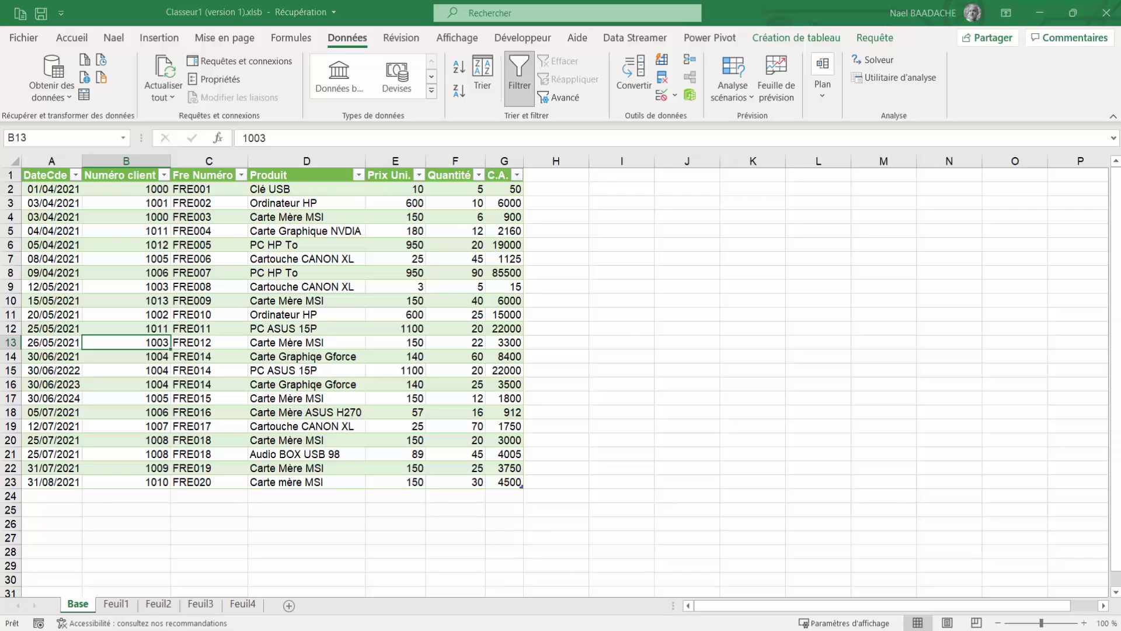
left_click(458, 303)
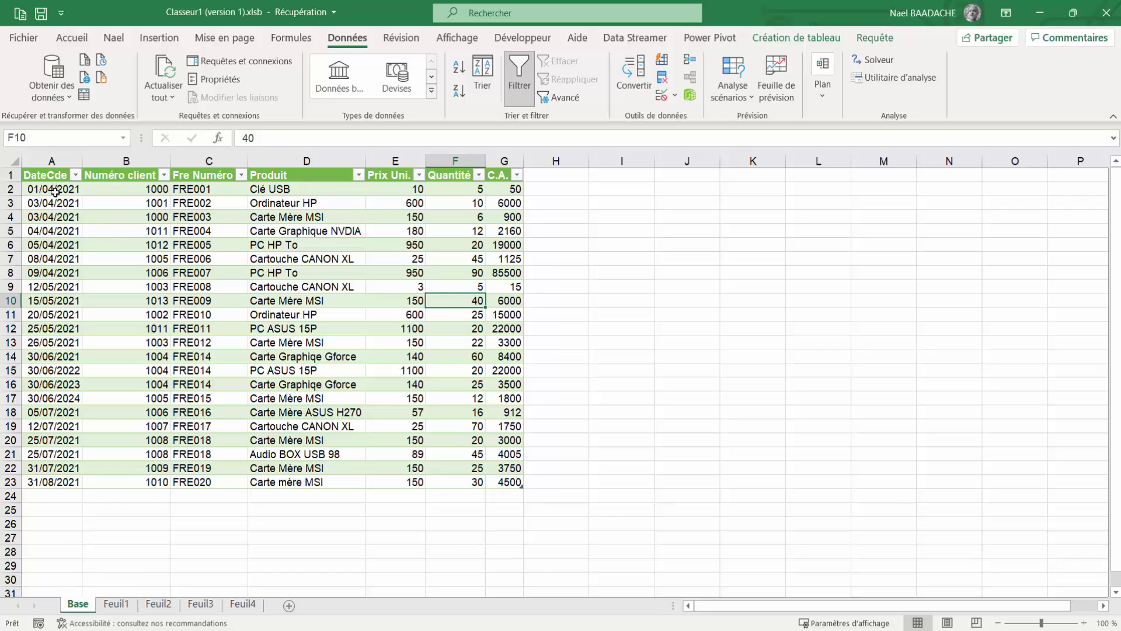
left_click(54, 191)
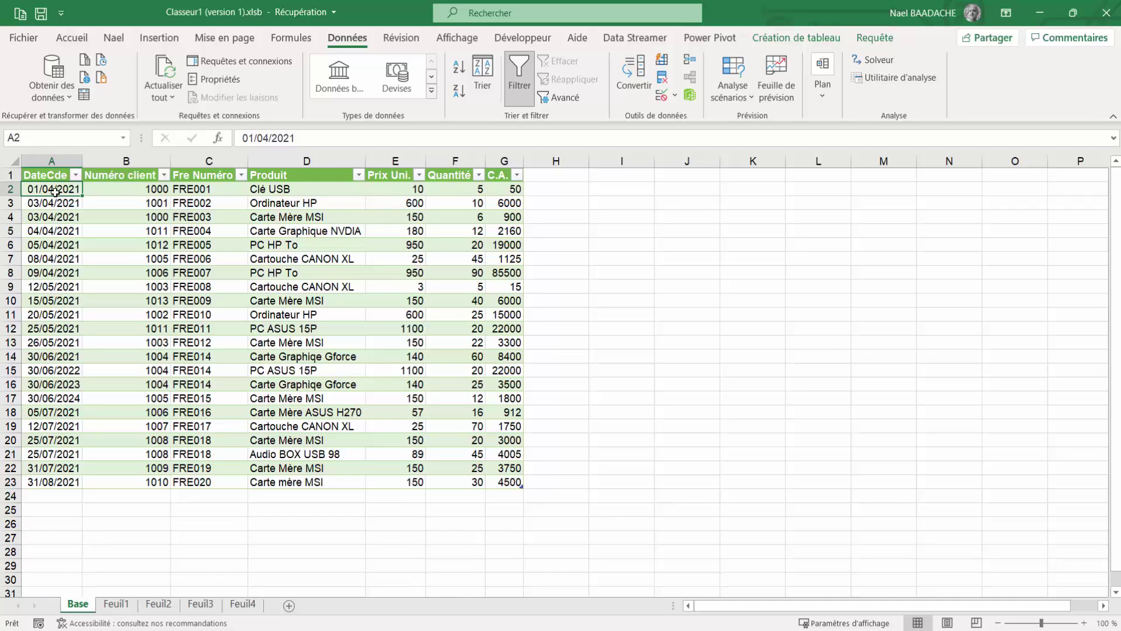